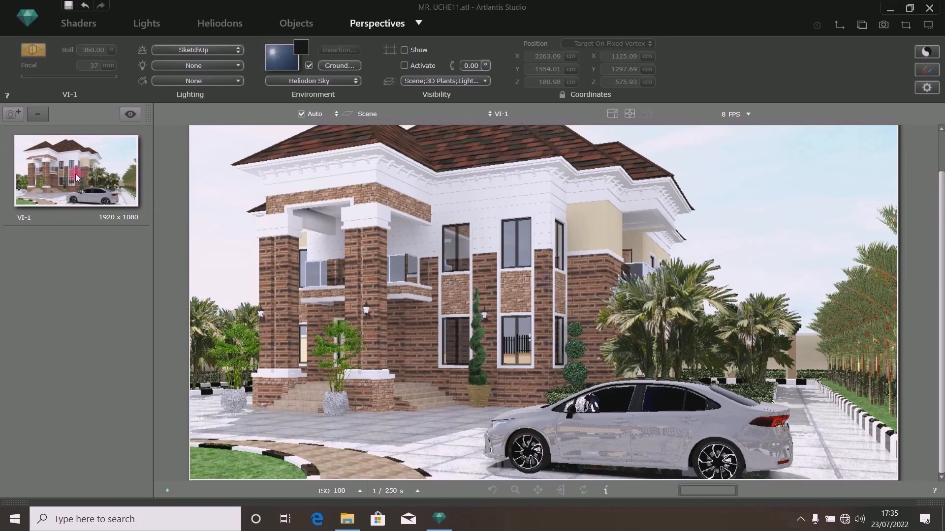
- Duplicate the VI-1 perspective and unlock the new view's camera coordinates
{"action": "left_click", "coordinate": [14, 114]}
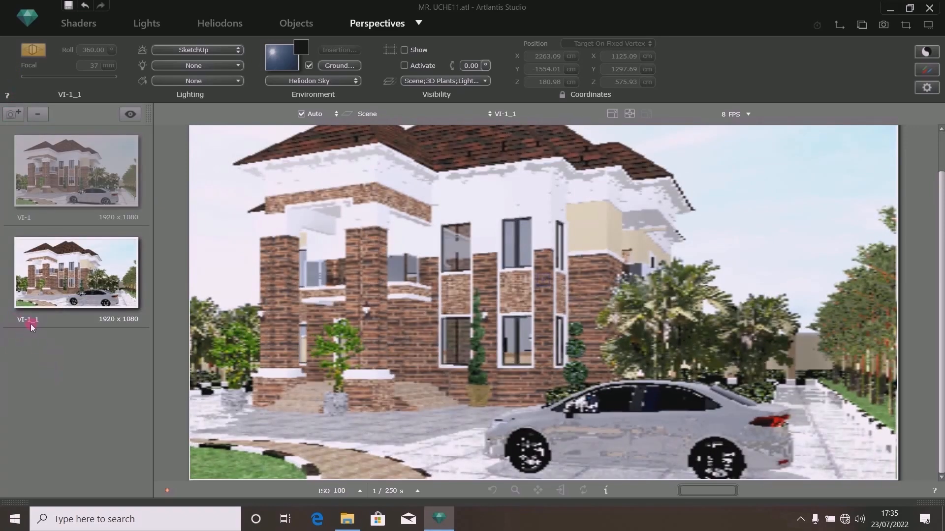
{"action": "left_click", "coordinate": [562, 95]}
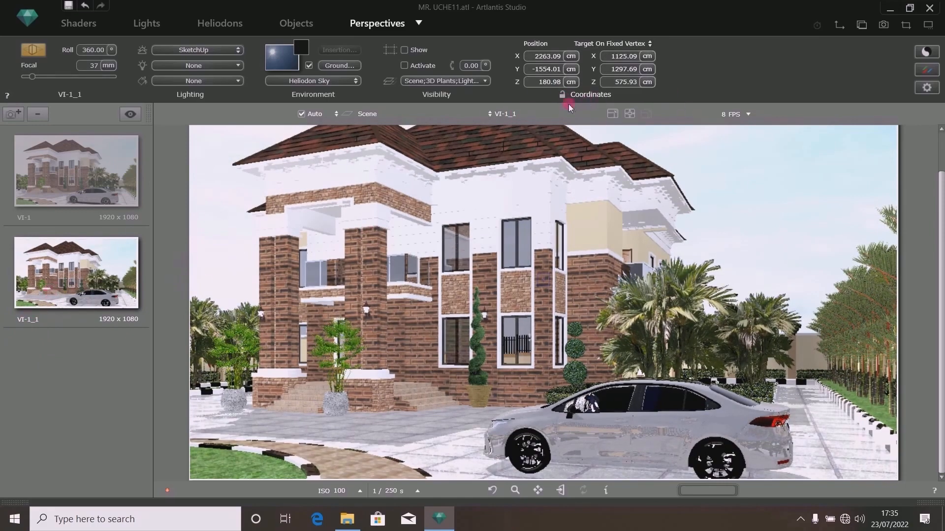
{"action": "left_click", "coordinate": [838, 26]}
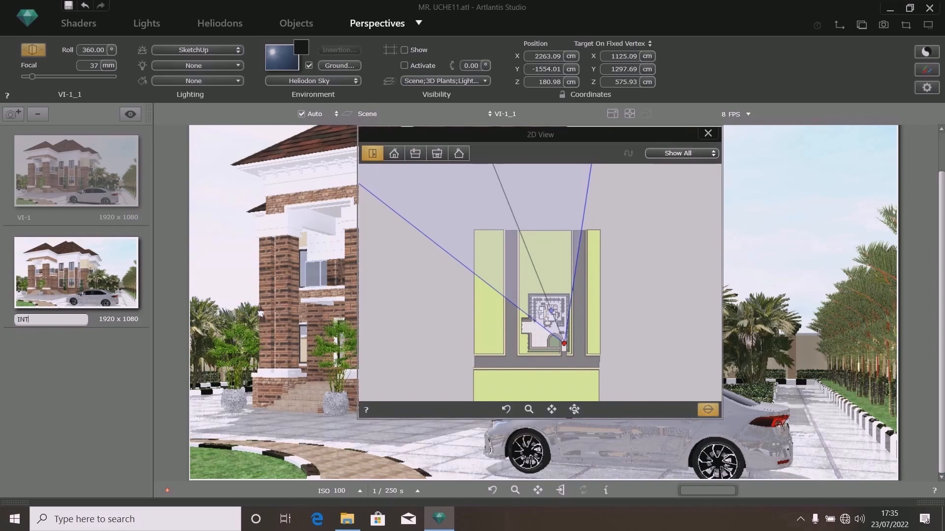
- Rename the duplicated perspective as INT-1
{"action": "type", "text": "-1"}
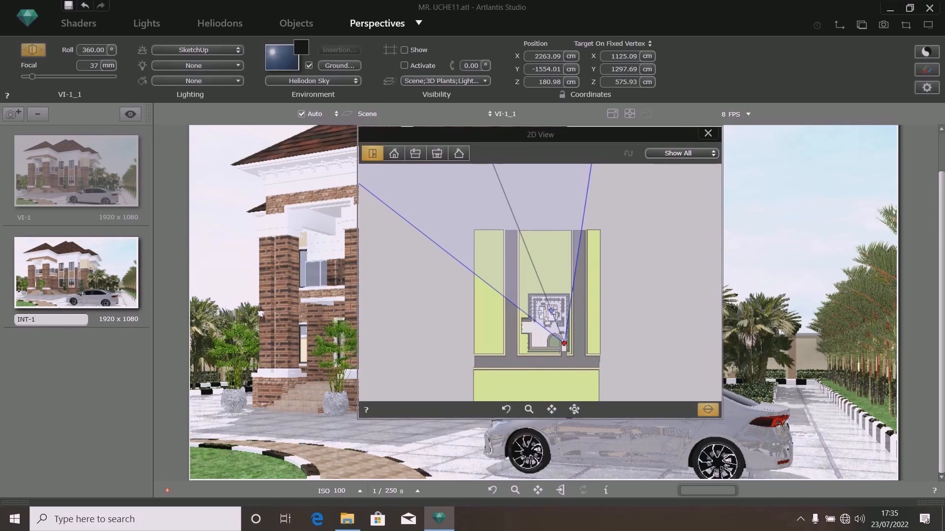
{"action": "left_click", "coordinate": [26, 320]}
{"action": "left_click", "coordinate": [247, 408]}
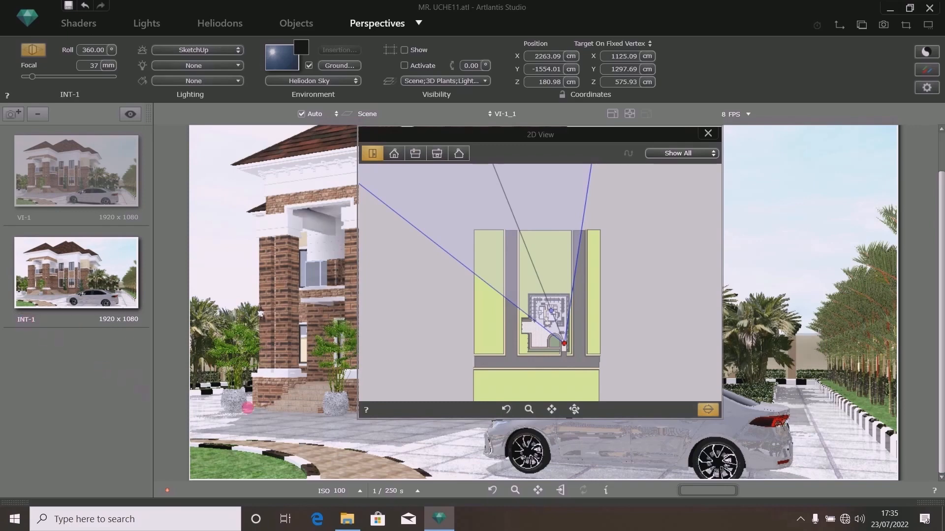
- In the 2D plan view, move the camera position inside the house near the entrance hall
{"action": "scroll", "coordinate": [560, 320], "scroll_direction": "up", "scroll_amount": 3}
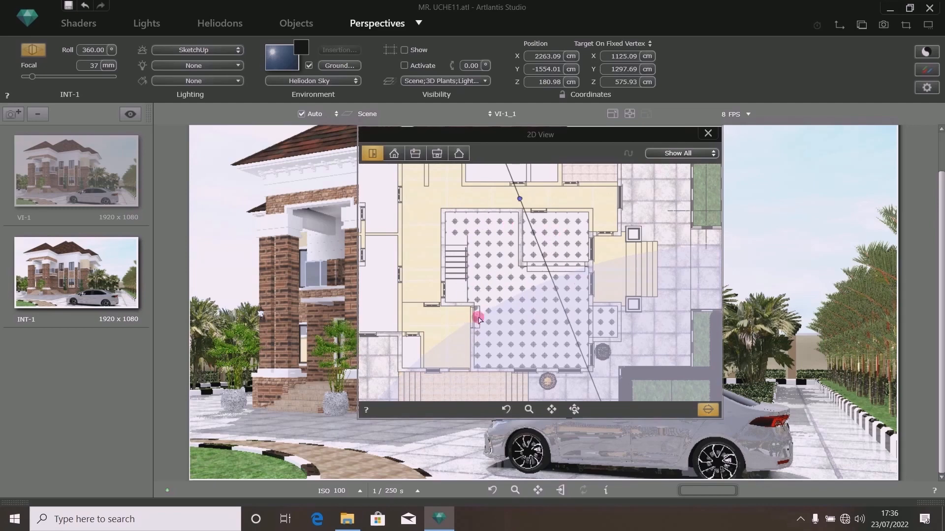
{"action": "scroll", "coordinate": [550, 311], "scroll_direction": "down", "scroll_amount": 4}
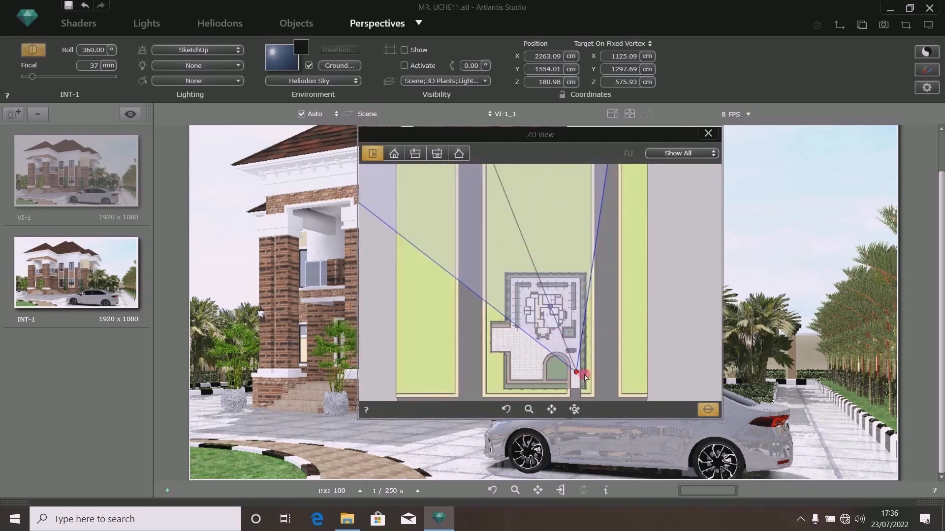
{"action": "scroll", "coordinate": [577, 377], "scroll_direction": "up", "scroll_amount": 1}
{"action": "left_click_drag", "start_coordinate": [580, 375], "coordinate": [574, 350]}
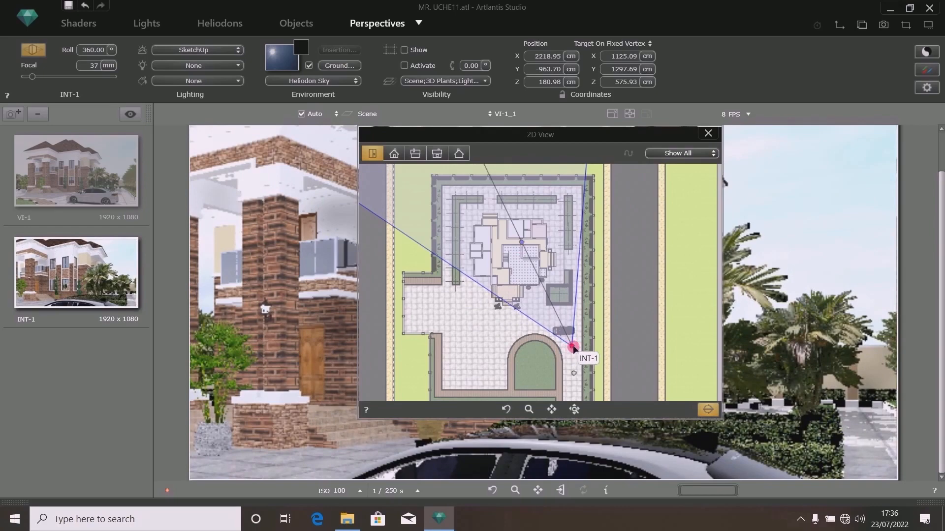
{"action": "left_click_drag", "start_coordinate": [571, 346], "coordinate": [537, 284]}
{"action": "scroll", "coordinate": [540, 285], "scroll_direction": "up", "scroll_amount": 6}
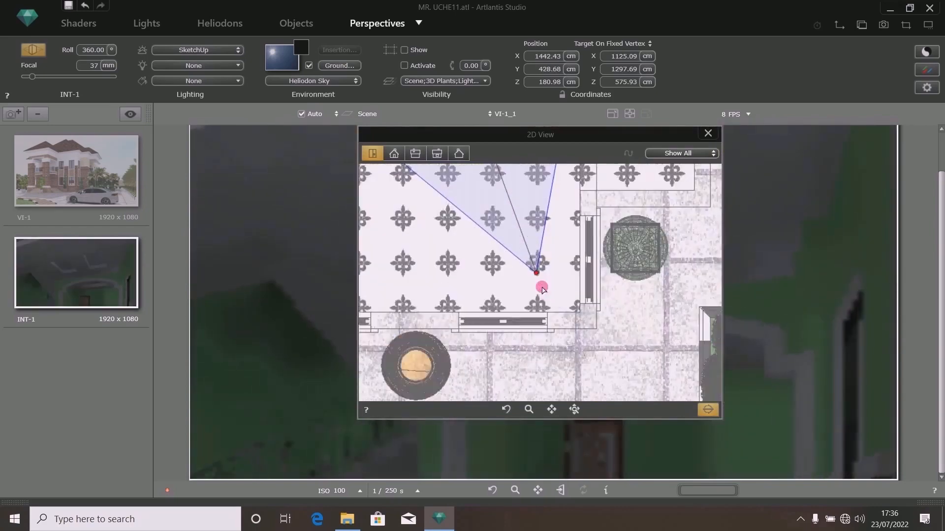
{"action": "left_click_drag", "start_coordinate": [529, 236], "coordinate": [696, 387]}
{"action": "scroll", "coordinate": [635, 370], "scroll_direction": "down", "scroll_amount": 5}
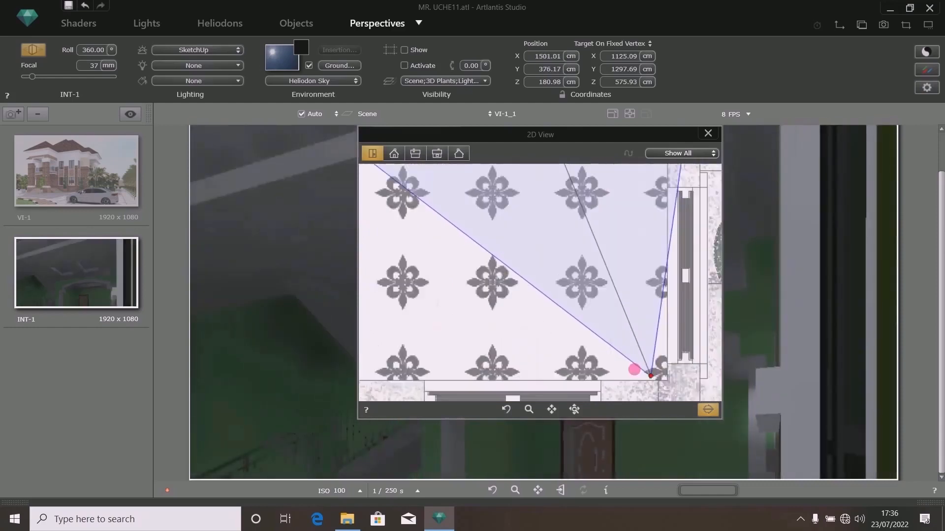
{"action": "scroll", "coordinate": [625, 359], "scroll_direction": "down", "scroll_amount": 4}
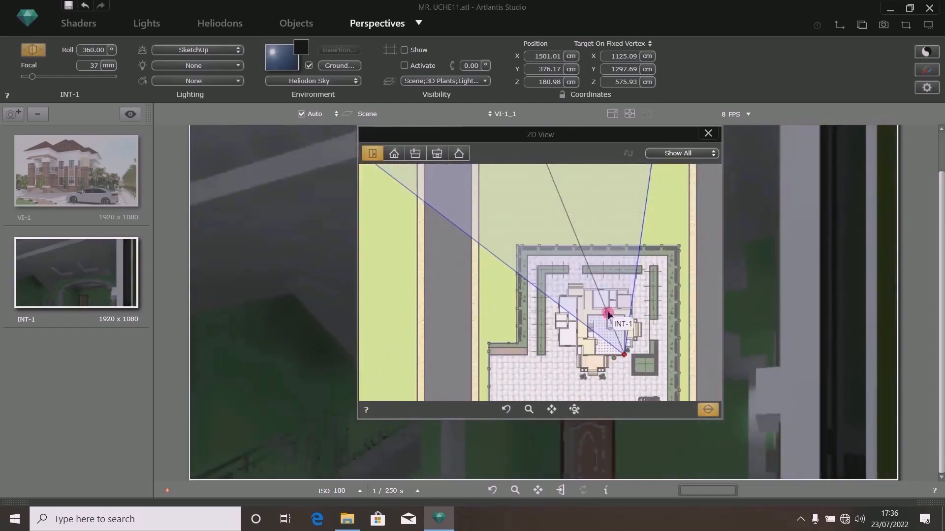
- Re-aim the camera target across the hall with a 22 mm focal length, then close the 2D view
{"action": "left_click_drag", "start_coordinate": [610, 315], "coordinate": [536, 267]}
{"action": "scroll", "coordinate": [578, 299], "scroll_direction": "down", "scroll_amount": 3}
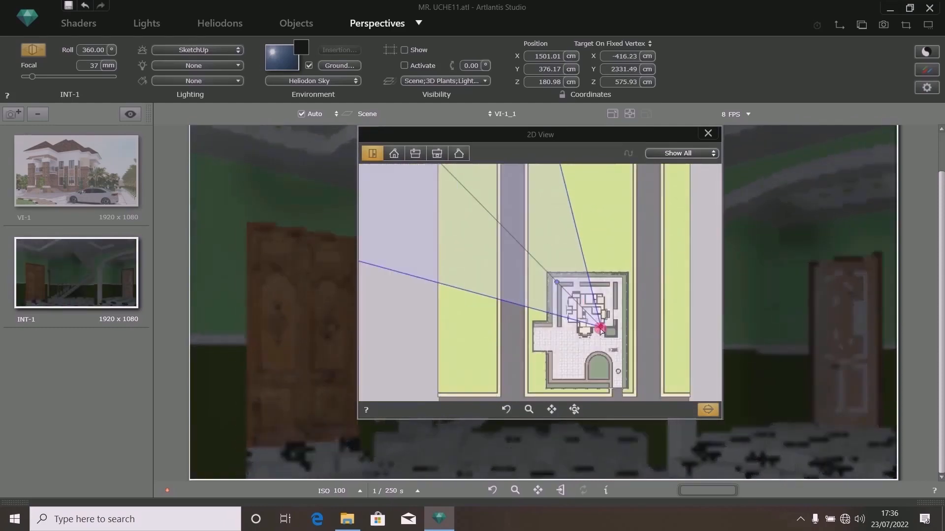
{"action": "scroll", "coordinate": [600, 327], "scroll_direction": "up", "scroll_amount": 6}
{"action": "left_click_drag", "start_coordinate": [547, 312], "coordinate": [546, 326]}
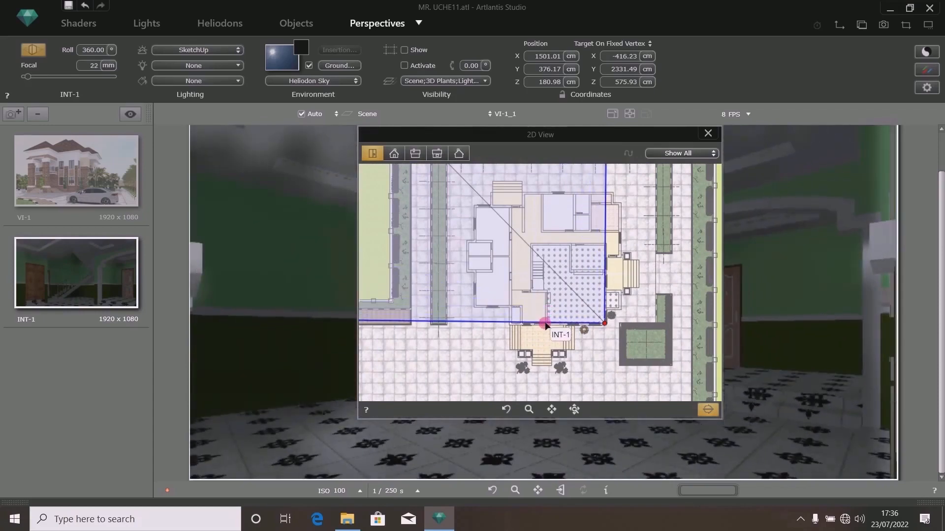
{"action": "scroll", "coordinate": [593, 324], "scroll_direction": "up", "scroll_amount": 5}
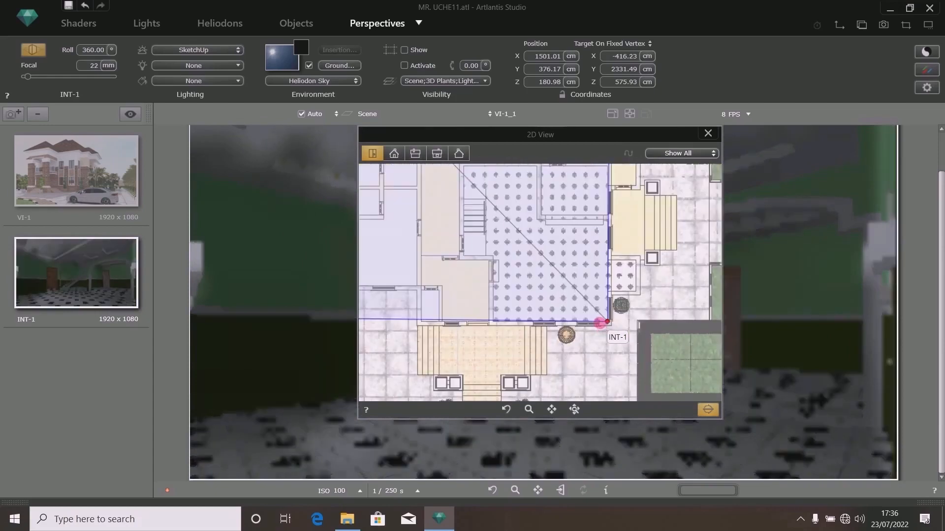
{"action": "scroll", "coordinate": [613, 329], "scroll_direction": "down", "scroll_amount": 1}
{"action": "scroll", "coordinate": [633, 322], "scroll_direction": "up", "scroll_amount": 1}
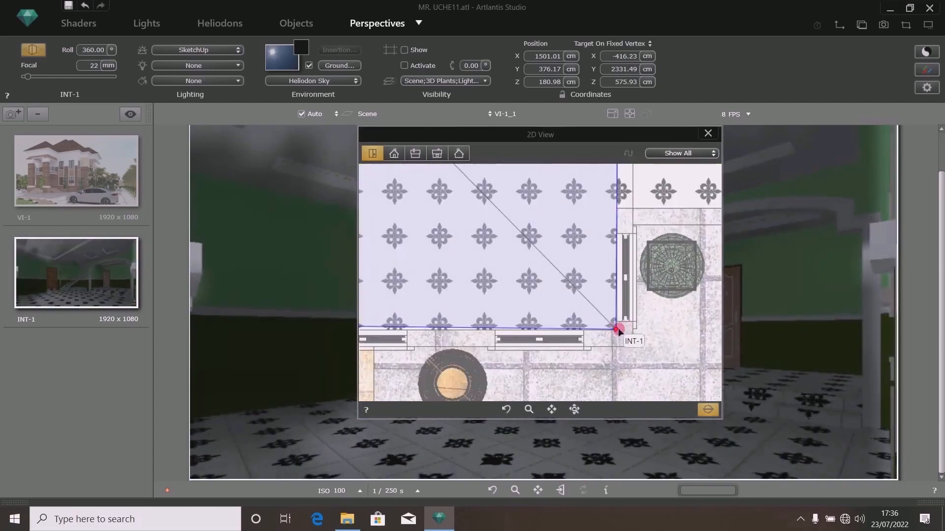
{"action": "left_click_drag", "start_coordinate": [615, 328], "coordinate": [609, 322]}
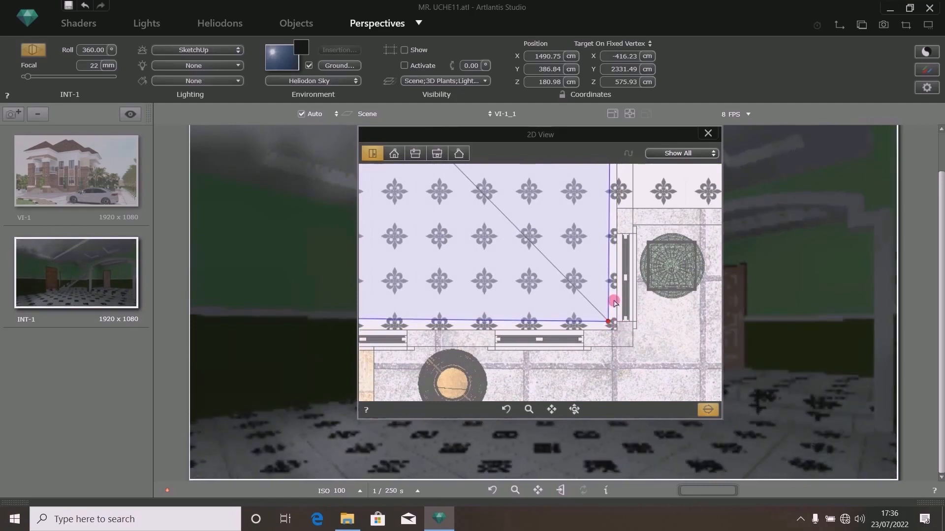
{"action": "scroll", "coordinate": [604, 311], "scroll_direction": "up", "scroll_amount": 1}
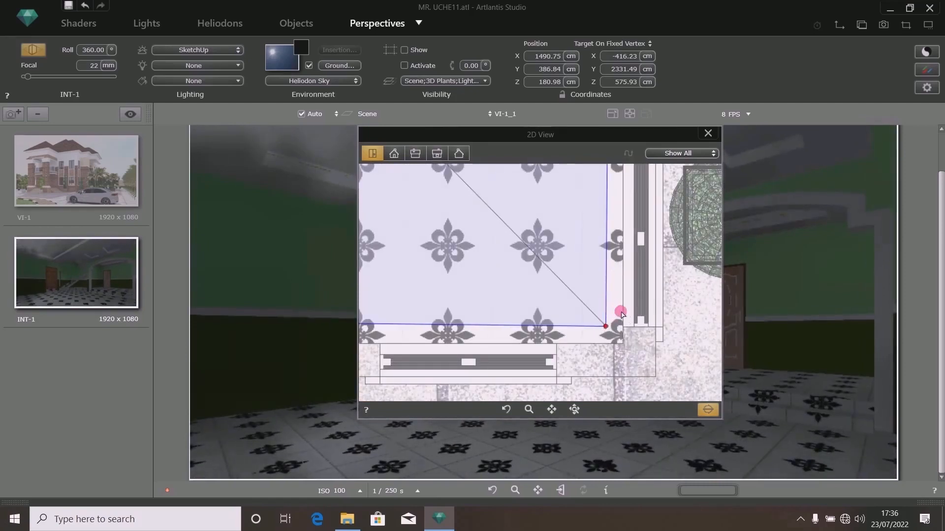
{"action": "scroll", "coordinate": [627, 342], "scroll_direction": "down", "scroll_amount": 5}
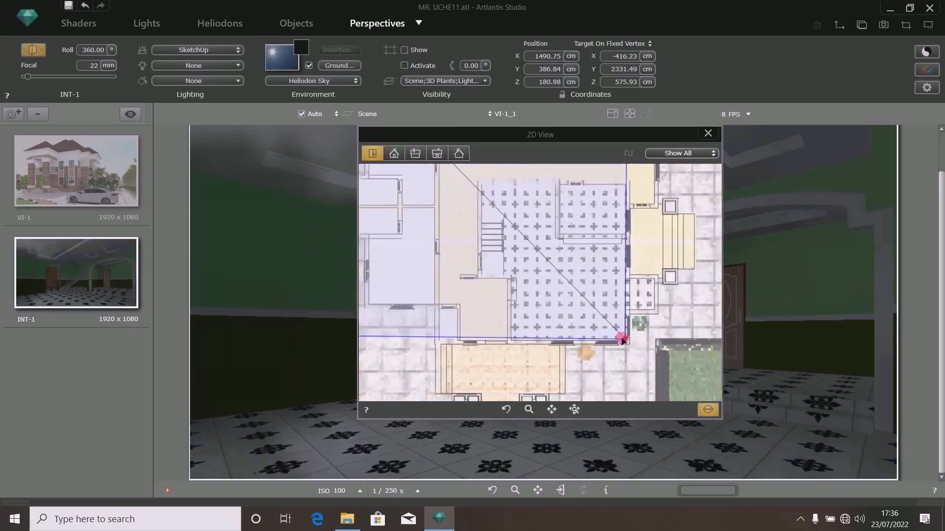
{"action": "left_click", "coordinate": [707, 134]}
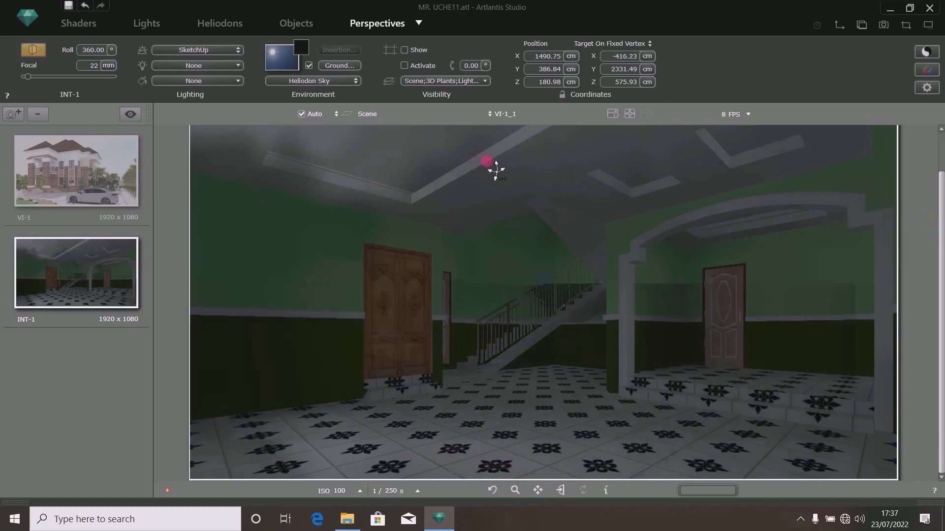
- In the 2D elevation view, raise the camera target slightly upward
{"action": "scroll", "coordinate": [940, 242], "scroll_direction": "up", "scroll_amount": 2}
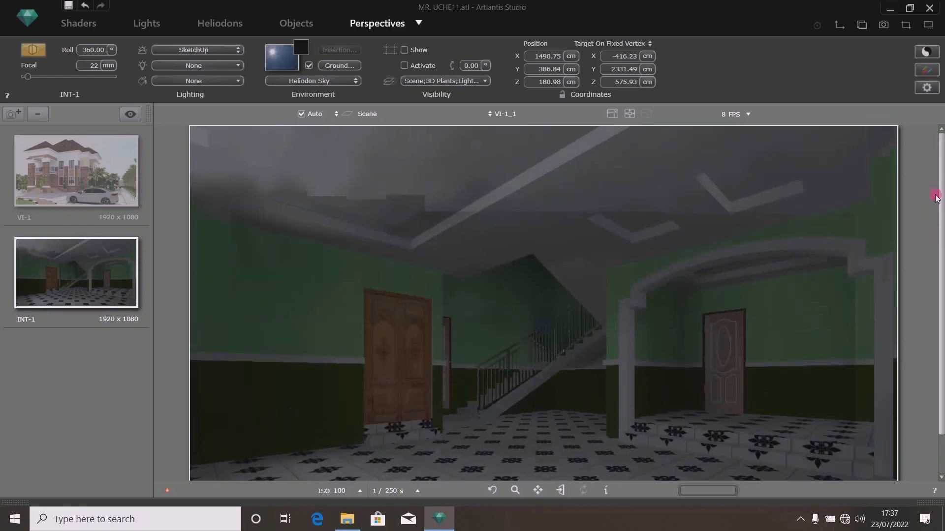
{"action": "scroll", "coordinate": [940, 243], "scroll_direction": "down", "scroll_amount": 2}
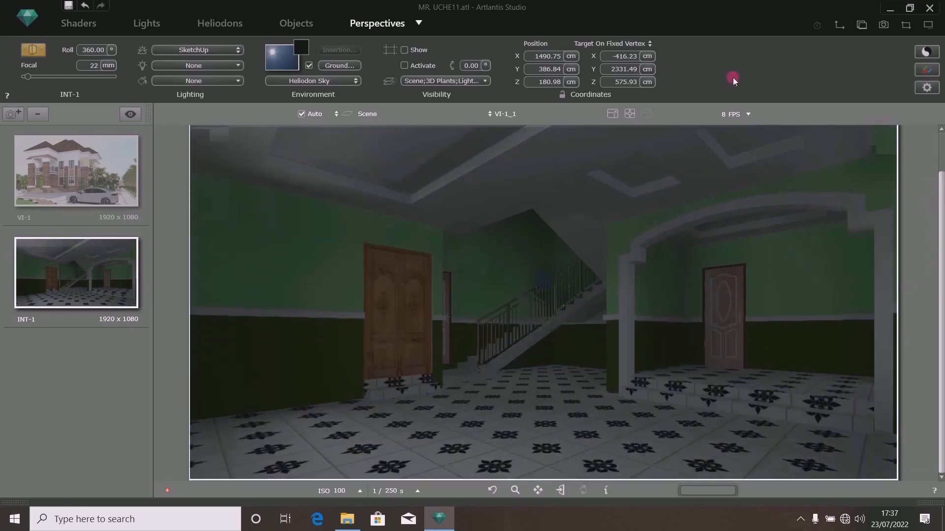
{"action": "left_click", "coordinate": [840, 26]}
{"action": "left_click", "coordinate": [394, 154]}
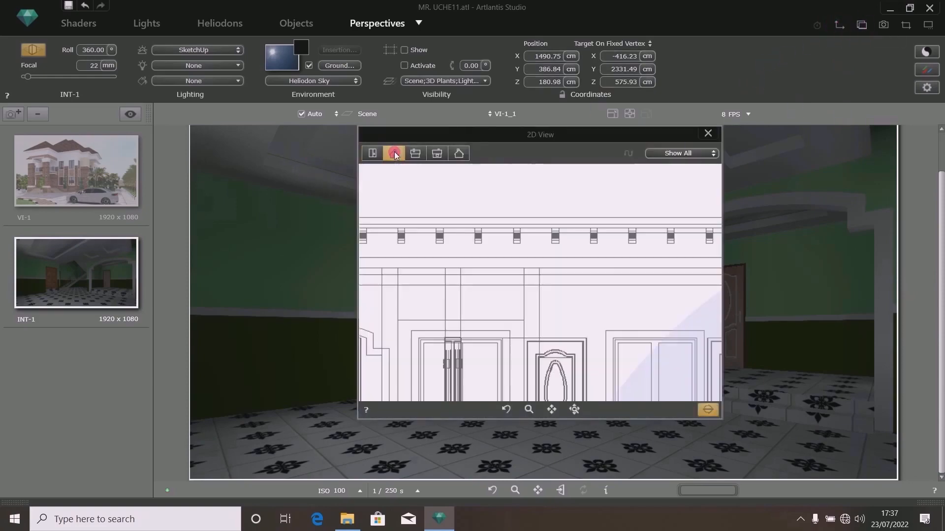
{"action": "scroll", "coordinate": [594, 314], "scroll_direction": "down", "scroll_amount": 5}
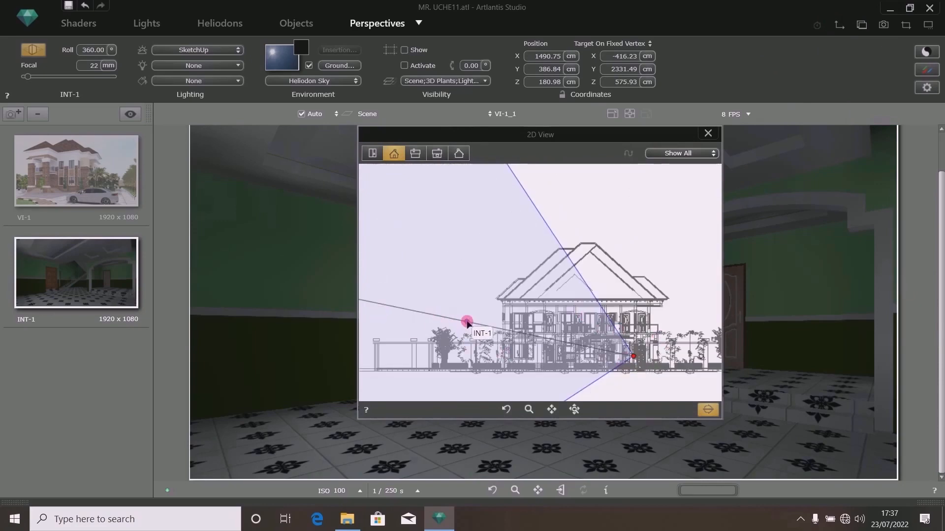
{"action": "left_click_drag", "start_coordinate": [467, 322], "coordinate": [468, 314]}
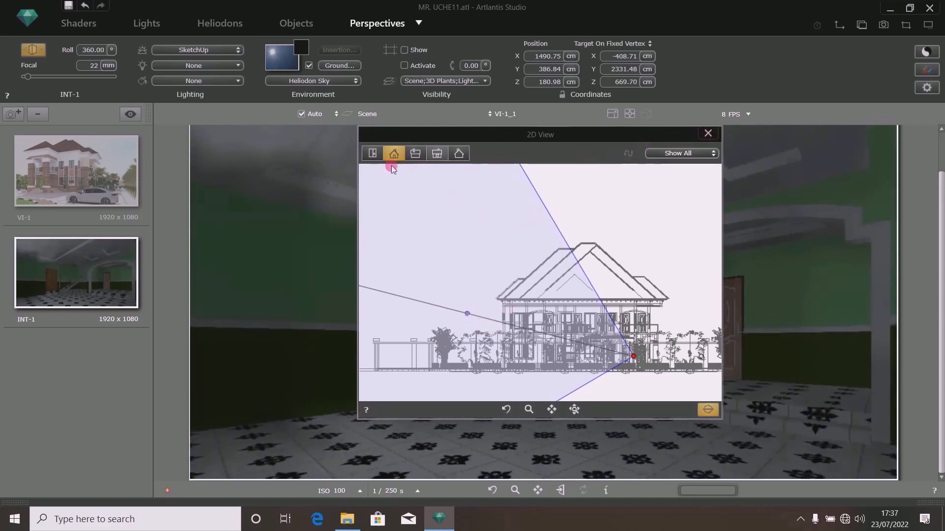
- Return to the plan view, lock the camera coordinates, and close the 2D view
{"action": "left_click", "coordinate": [372, 153]}
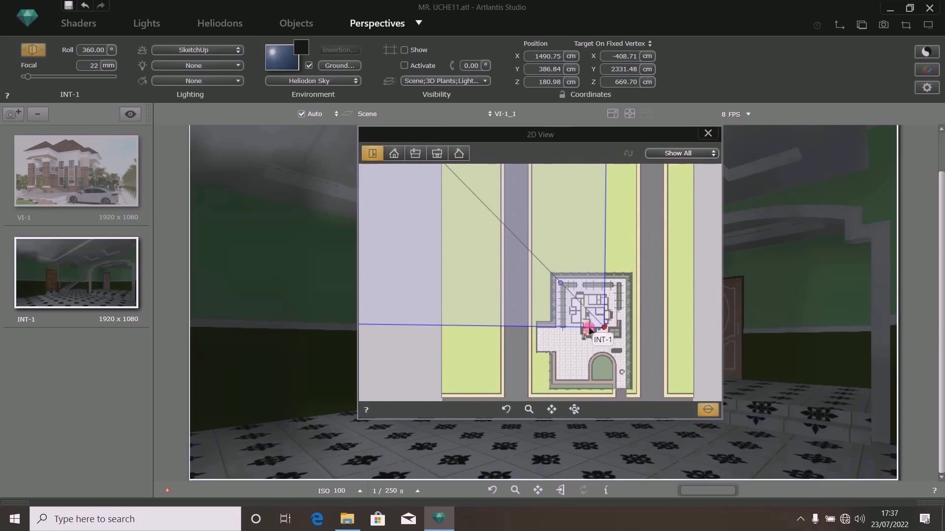
{"action": "scroll", "coordinate": [603, 324], "scroll_direction": "up", "scroll_amount": 5}
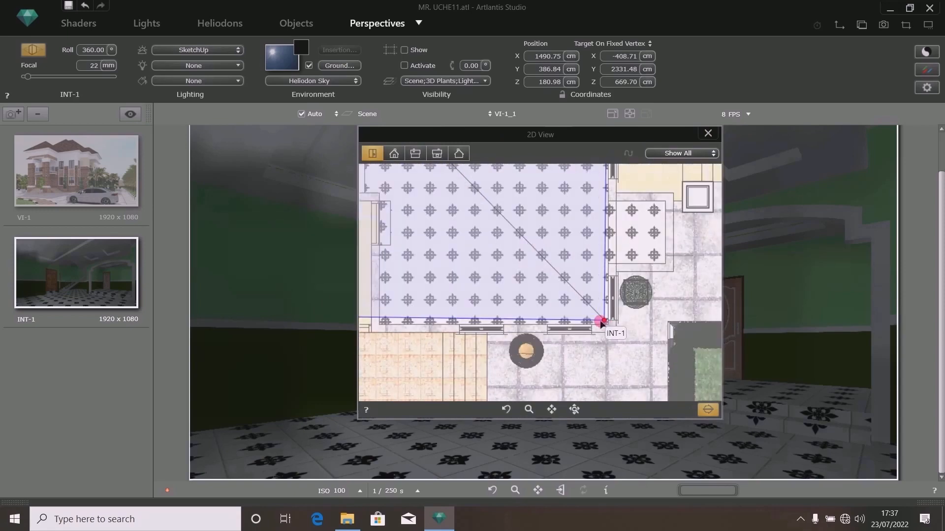
{"action": "scroll", "coordinate": [603, 321], "scroll_direction": "up", "scroll_amount": 2}
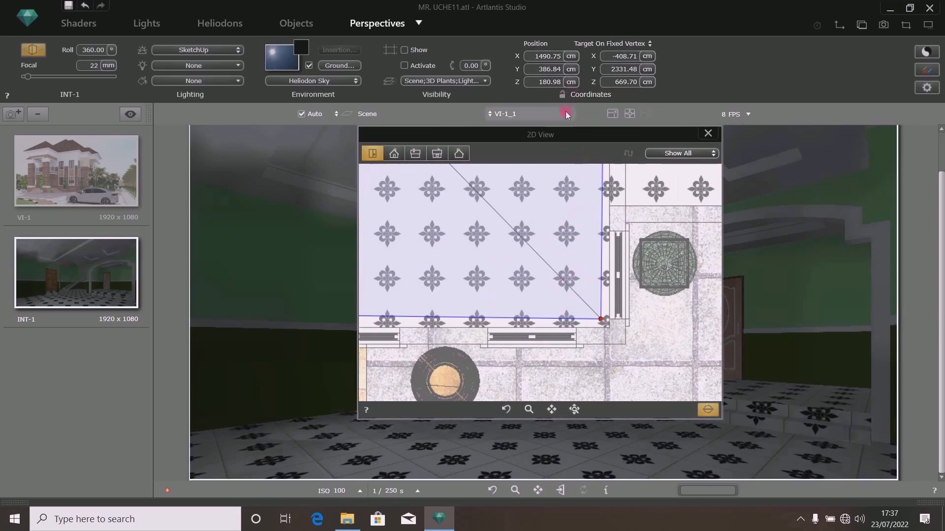
{"action": "left_click", "coordinate": [561, 95]}
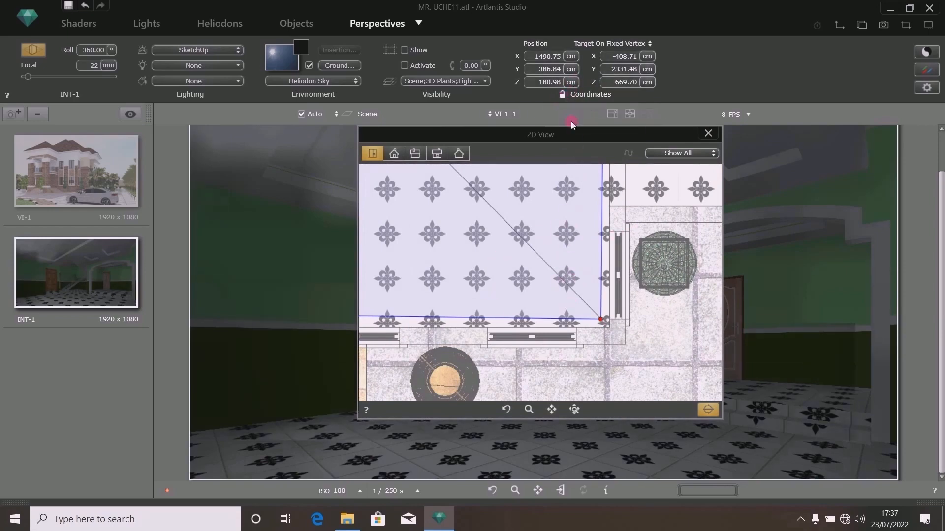
{"action": "left_click", "coordinate": [708, 134]}
{"action": "left_click_drag", "start_coordinate": [936, 289], "coordinate": [927, 268]}
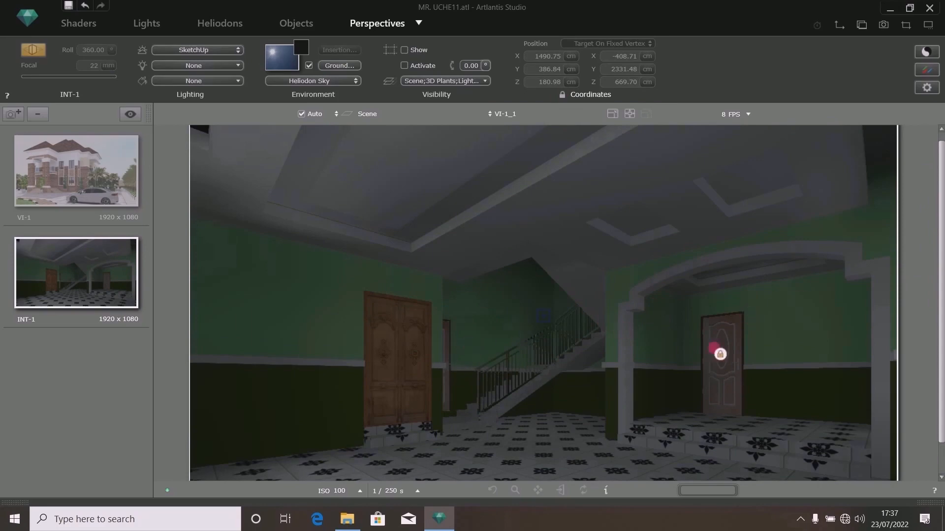
{"action": "left_click_drag", "start_coordinate": [941, 205], "coordinate": [941, 269]}
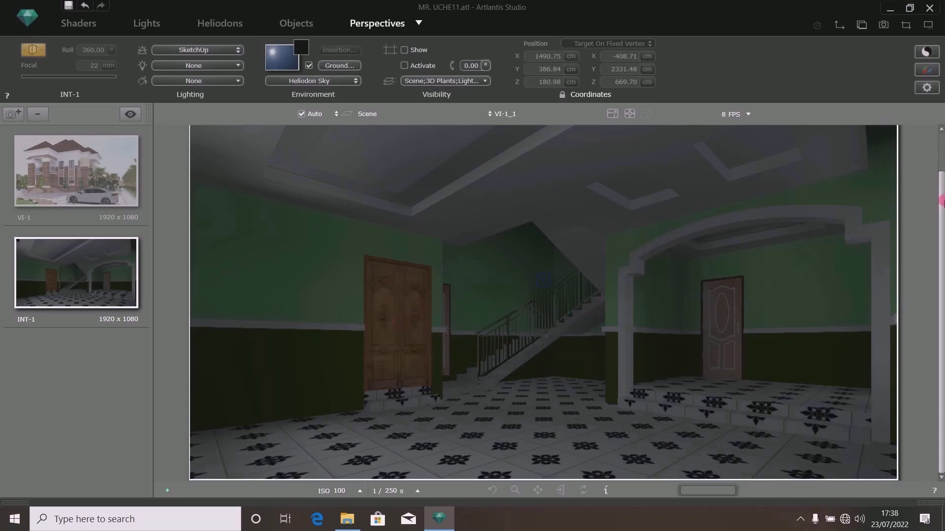
{"action": "left_click_drag", "start_coordinate": [942, 201], "coordinate": [942, 244]}
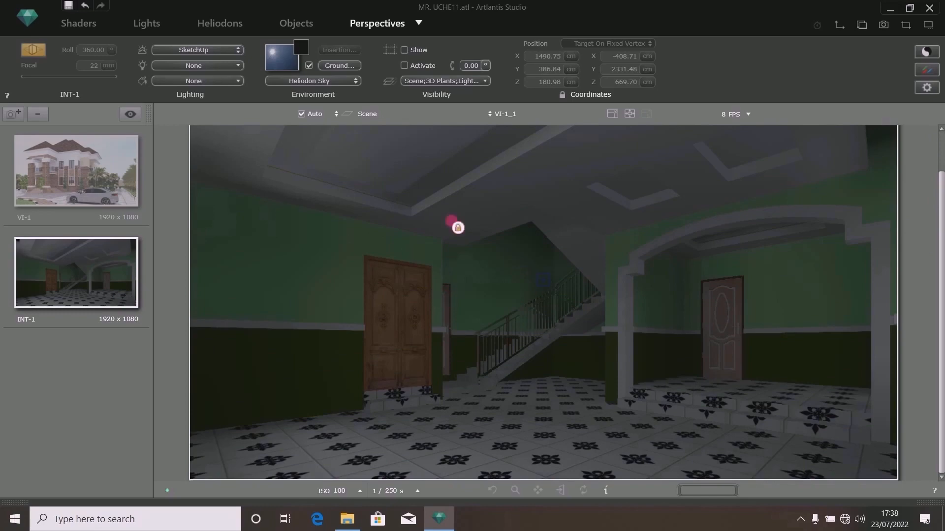
- Show and activate the clipping box for the INT-1 perspective
{"action": "left_click", "coordinate": [404, 50]}
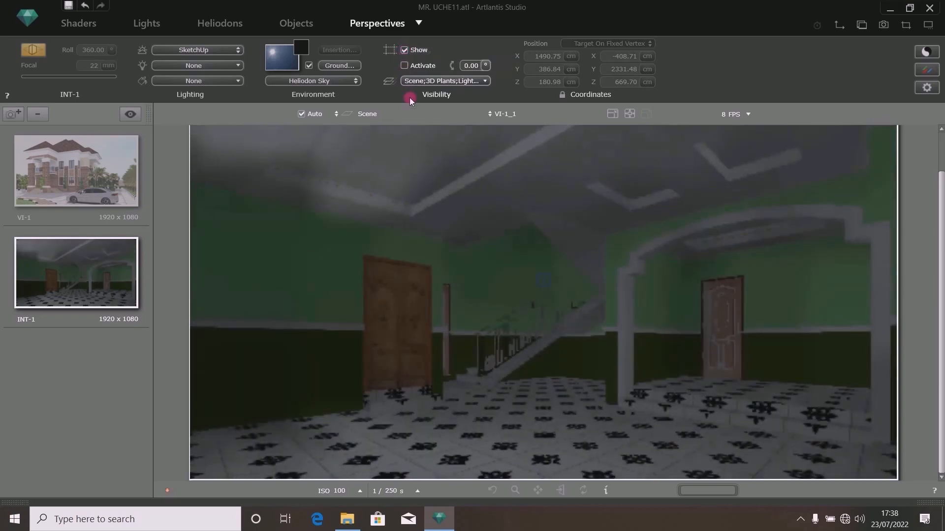
{"action": "left_click", "coordinate": [403, 66]}
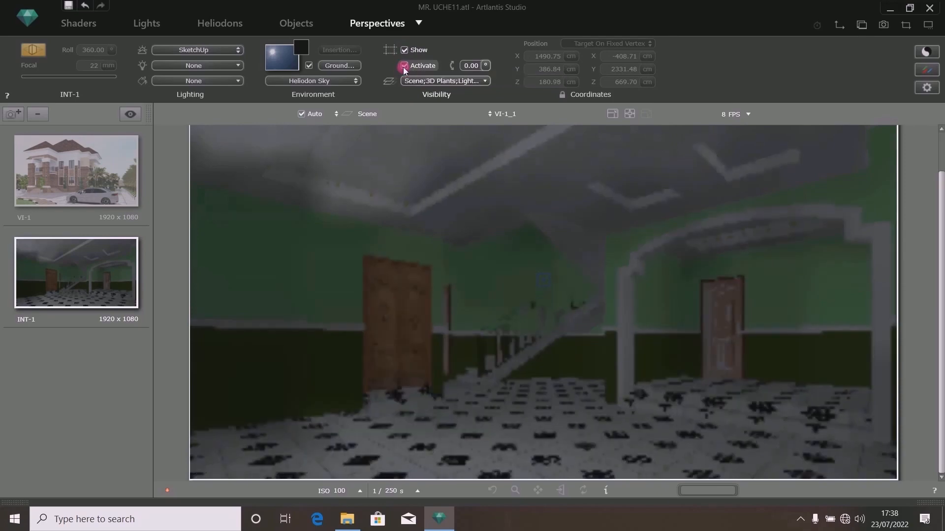
- In the 2D plan view, shrink the clipping box by pulling its corner in toward the camera
{"action": "left_click", "coordinate": [837, 27]}
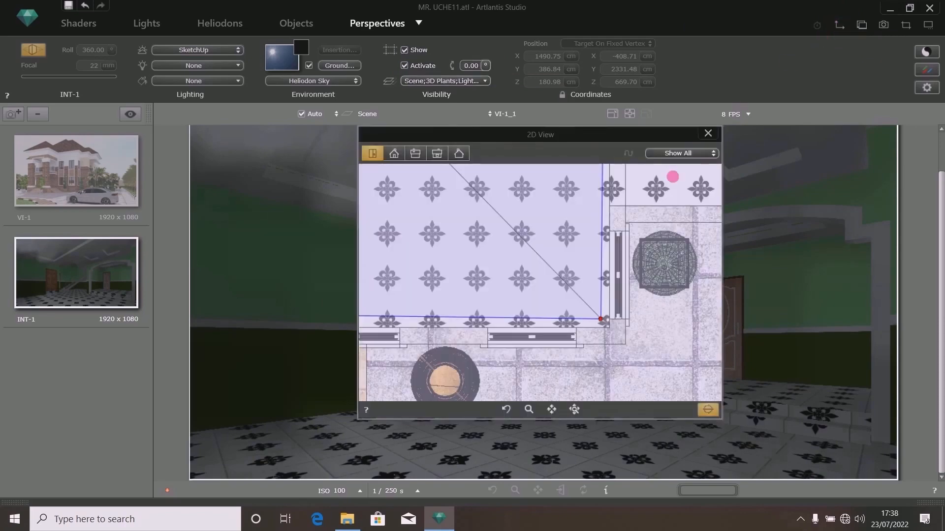
{"action": "scroll", "coordinate": [565, 270], "scroll_direction": "down", "scroll_amount": 5}
{"action": "scroll", "coordinate": [565, 270], "scroll_direction": "down", "scroll_amount": 3}
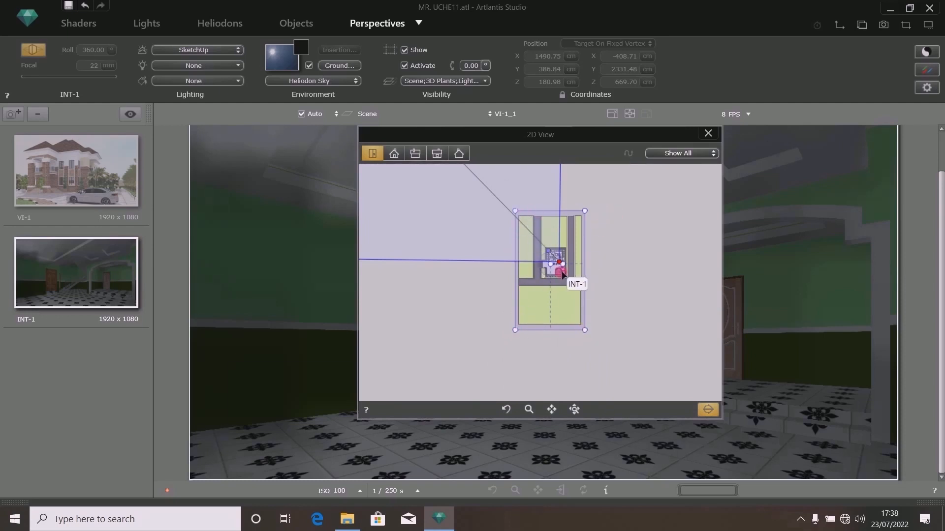
{"action": "mouse_move", "coordinate": [564, 276]}
{"action": "left_mouse_down"}
{"action": "mouse_move", "coordinate": [493, 194]}
{"action": "mouse_move", "coordinate": [474, 148]}
{"action": "mouse_move", "coordinate": [563, 298]}
{"action": "mouse_move", "coordinate": [559, 327]}
{"action": "mouse_move", "coordinate": [586, 332]}
{"action": "mouse_move", "coordinate": [517, 211]}
{"action": "mouse_move", "coordinate": [559, 211]}
{"action": "mouse_move", "coordinate": [584, 265]}
{"action": "mouse_move", "coordinate": [586, 331]}
{"action": "mouse_move", "coordinate": [561, 272]}
{"action": "left_mouse_up"}
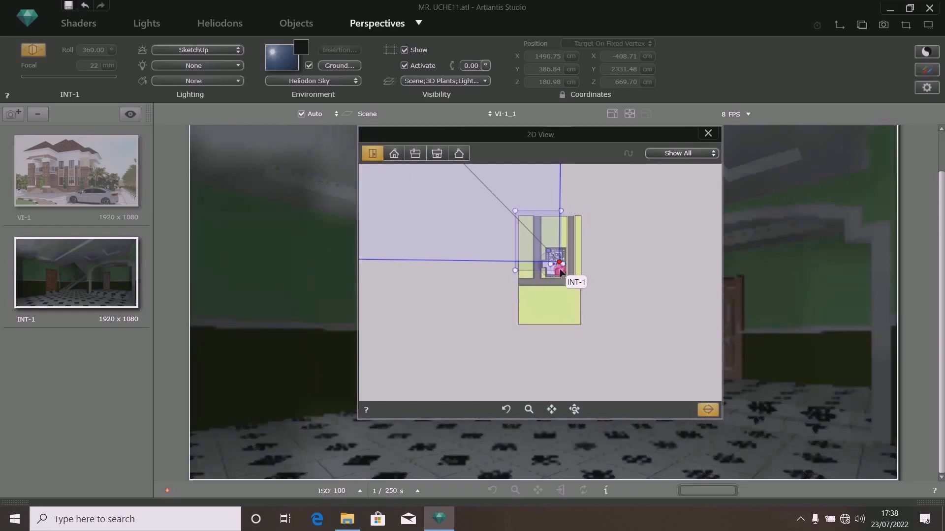
- Adjust the clipping box corner to sit just outside the hall's front wall, then close the 2D view
{"action": "scroll", "coordinate": [561, 273], "scroll_direction": "up", "scroll_amount": 5}
{"action": "scroll", "coordinate": [551, 263], "scroll_direction": "down", "scroll_amount": 2}
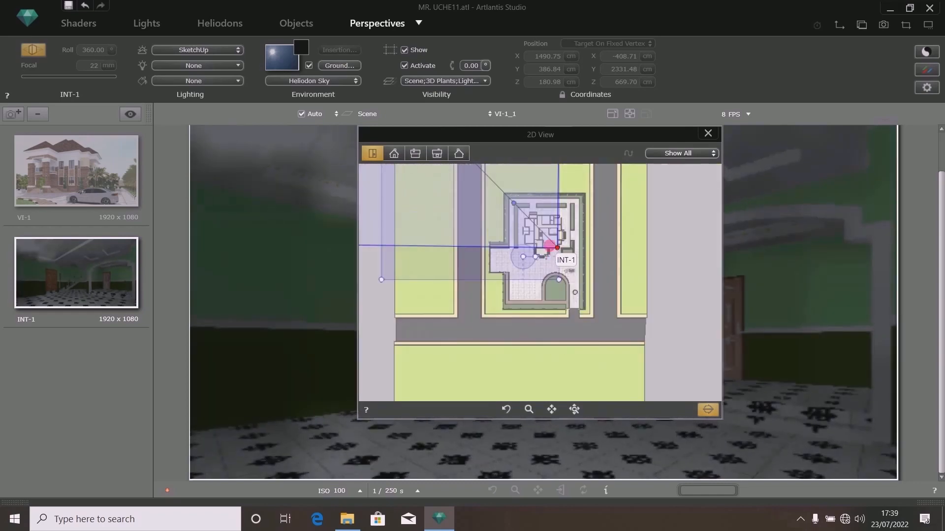
{"action": "scroll", "coordinate": [546, 240], "scroll_direction": "up", "scroll_amount": 5}
{"action": "mouse_move", "coordinate": [588, 380]}
{"action": "left_mouse_down"}
{"action": "mouse_move", "coordinate": [584, 269]}
{"action": "mouse_move", "coordinate": [562, 241]}
{"action": "mouse_move", "coordinate": [611, 346]}
{"action": "left_mouse_up"}
{"action": "scroll", "coordinate": [571, 236], "scroll_direction": "up", "scroll_amount": 4}
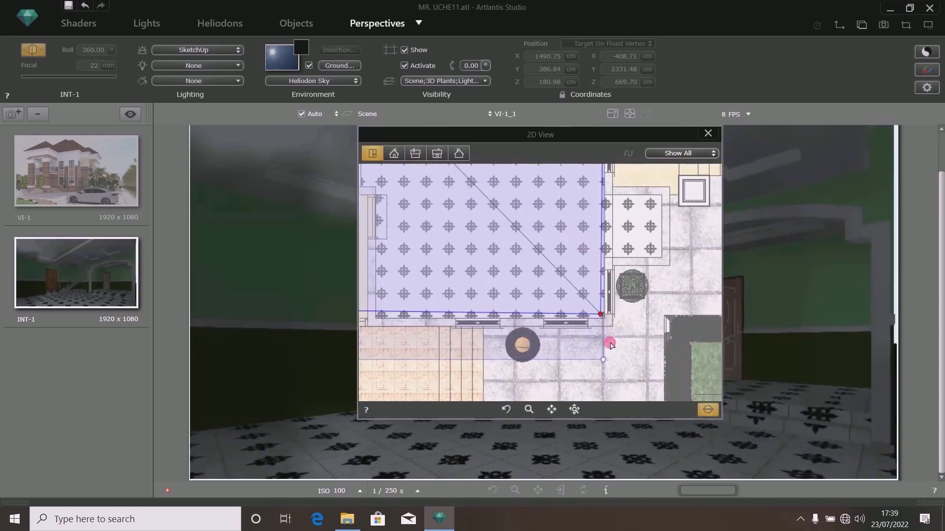
{"action": "scroll", "coordinate": [610, 344], "scroll_direction": "up", "scroll_amount": 2}
{"action": "scroll", "coordinate": [614, 338], "scroll_direction": "down", "scroll_amount": 2}
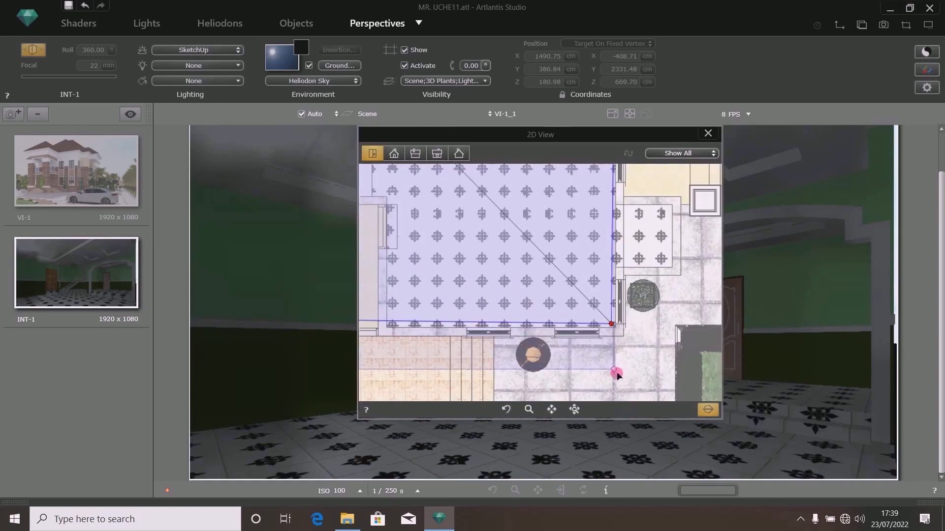
{"action": "left_click", "coordinate": [614, 370]}
{"action": "mouse_move", "coordinate": [615, 371]}
{"action": "left_mouse_down"}
{"action": "mouse_move", "coordinate": [617, 312]}
{"action": "mouse_move", "coordinate": [625, 353]}
{"action": "left_mouse_up"}
{"action": "scroll", "coordinate": [613, 328], "scroll_direction": "up", "scroll_amount": 3}
{"action": "scroll", "coordinate": [626, 354], "scroll_direction": "down", "scroll_amount": 3}
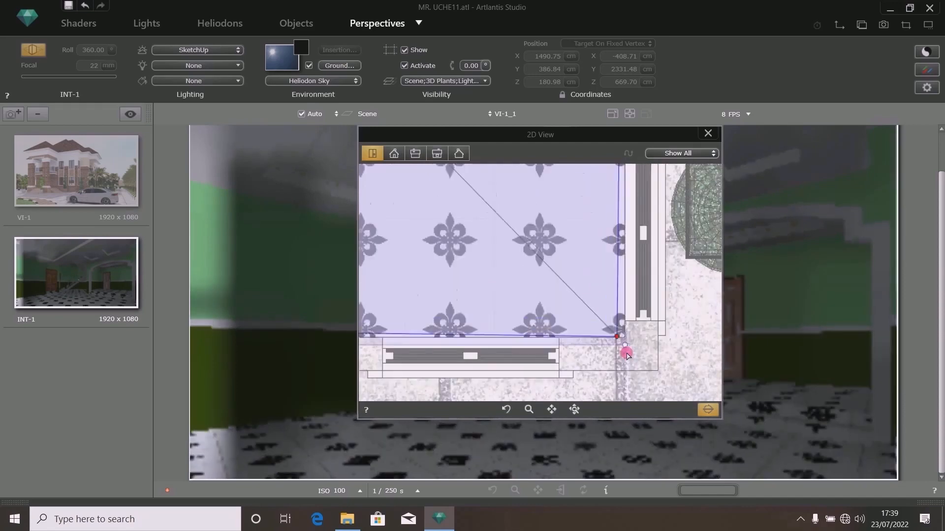
{"action": "scroll", "coordinate": [627, 354], "scroll_direction": "down", "scroll_amount": 3}
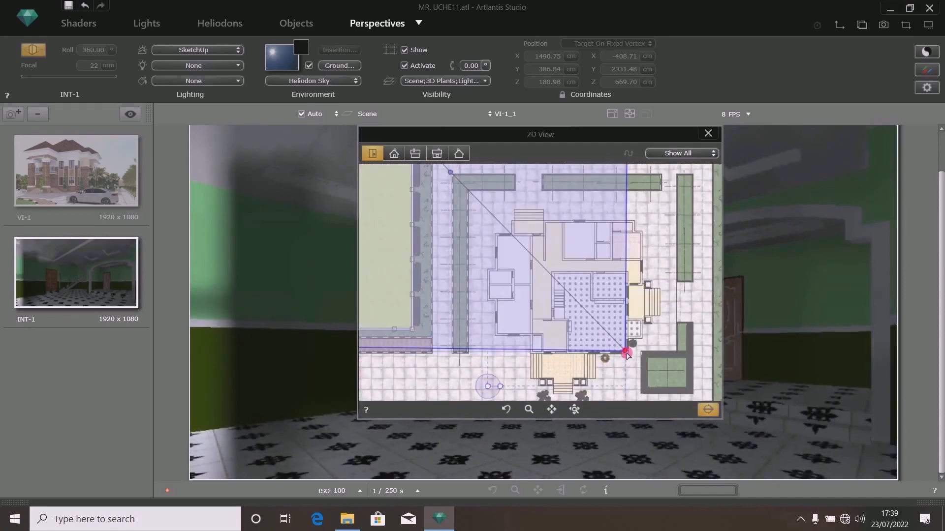
{"action": "scroll", "coordinate": [627, 355], "scroll_direction": "down", "scroll_amount": 2}
{"action": "scroll", "coordinate": [627, 355], "scroll_direction": "down", "scroll_amount": 2}
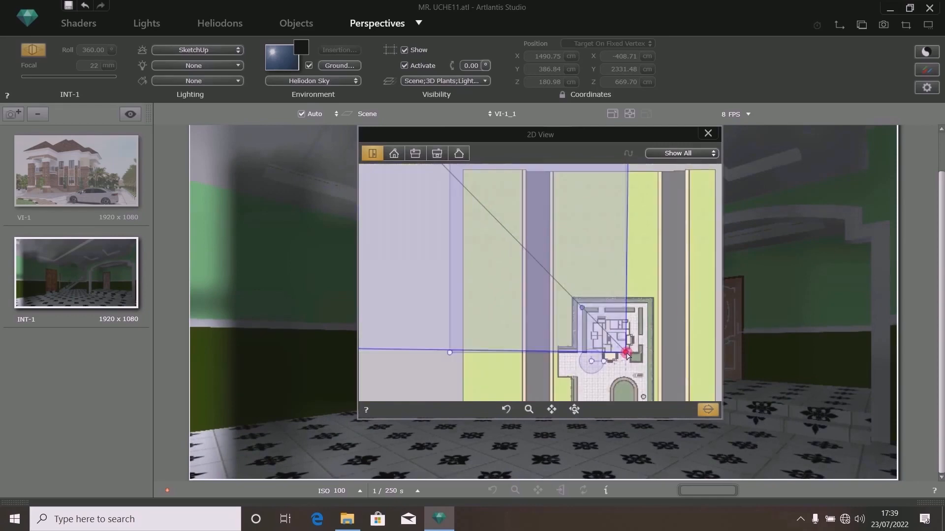
{"action": "left_click", "coordinate": [707, 134]}
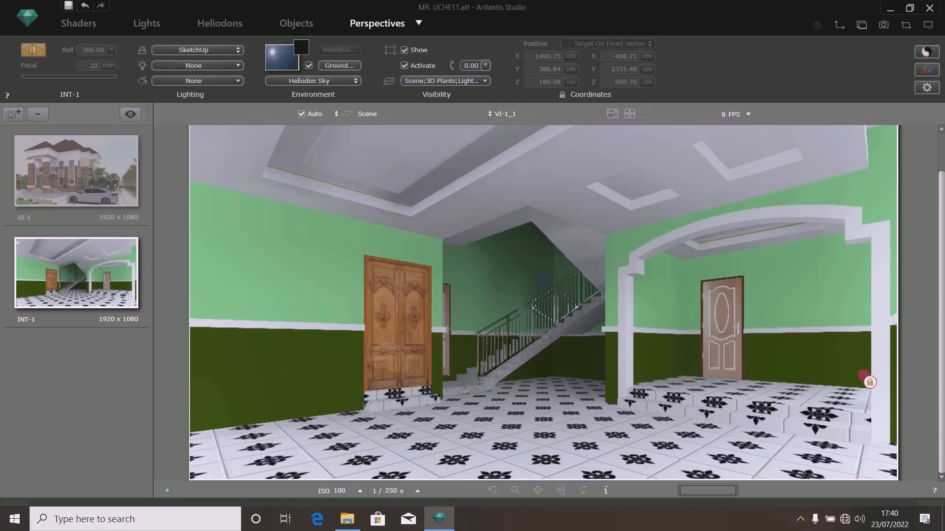
- Try to move the locked camera in the 2D plan view, then close the view
{"action": "left_click_drag", "start_coordinate": [943, 281], "coordinate": [937, 178]}
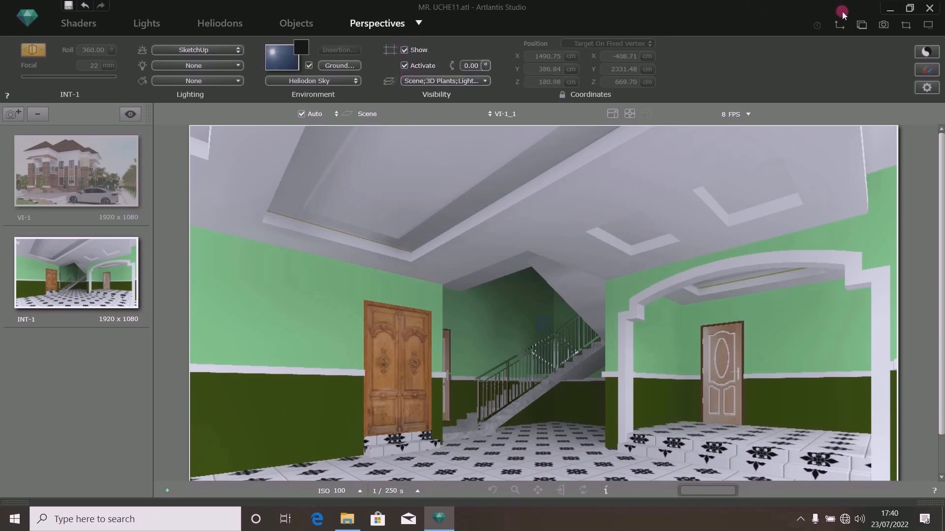
{"action": "left_click", "coordinate": [840, 31]}
{"action": "scroll", "coordinate": [564, 286], "scroll_direction": "down", "scroll_amount": 2}
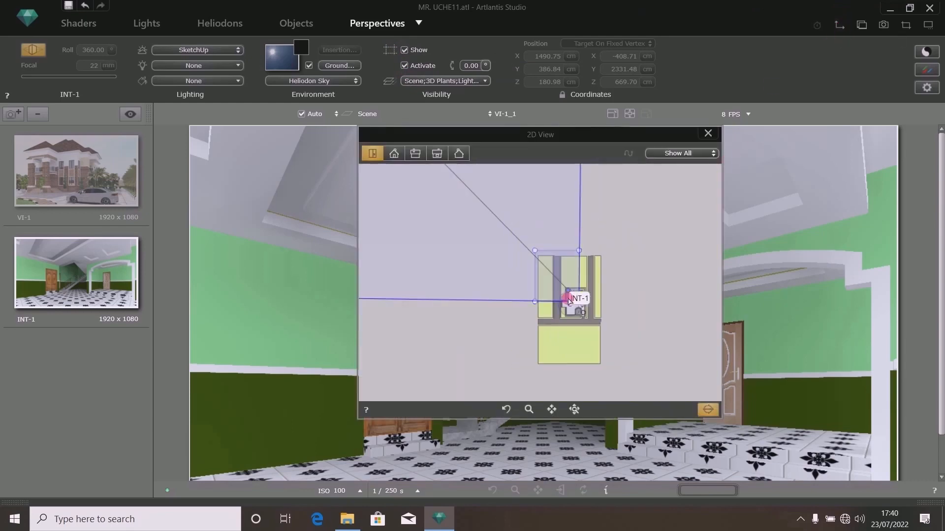
{"action": "scroll", "coordinate": [566, 301], "scroll_direction": "up", "scroll_amount": 1}
{"action": "scroll", "coordinate": [600, 286], "scroll_direction": "up", "scroll_amount": 3}
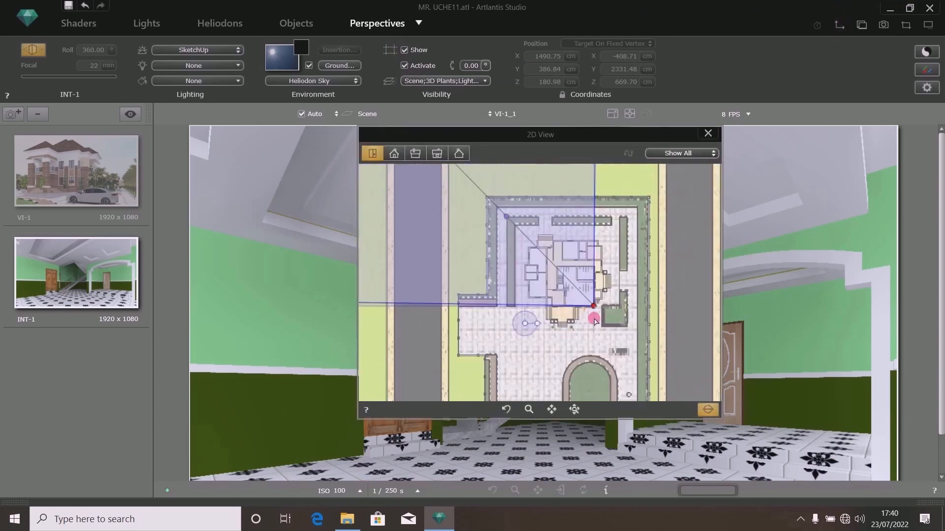
{"action": "scroll", "coordinate": [602, 276], "scroll_direction": "up", "scroll_amount": 2}
{"action": "scroll", "coordinate": [579, 262], "scroll_direction": "up", "scroll_amount": 2}
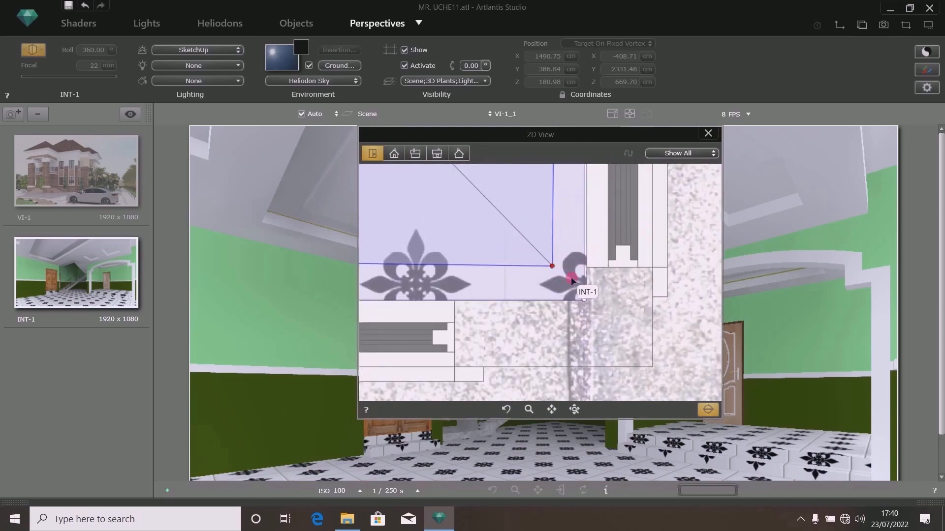
{"action": "scroll", "coordinate": [597, 331], "scroll_direction": "down", "scroll_amount": 2}
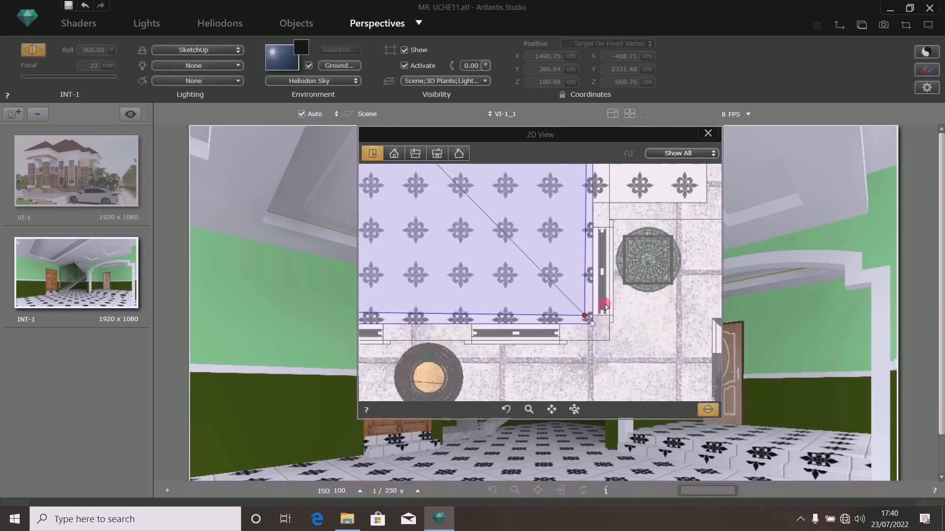
{"action": "scroll", "coordinate": [603, 301], "scroll_direction": "down", "scroll_amount": 1}
{"action": "scroll", "coordinate": [609, 219], "scroll_direction": "down", "scroll_amount": 1}
{"action": "scroll", "coordinate": [605, 189], "scroll_direction": "down", "scroll_amount": 1}
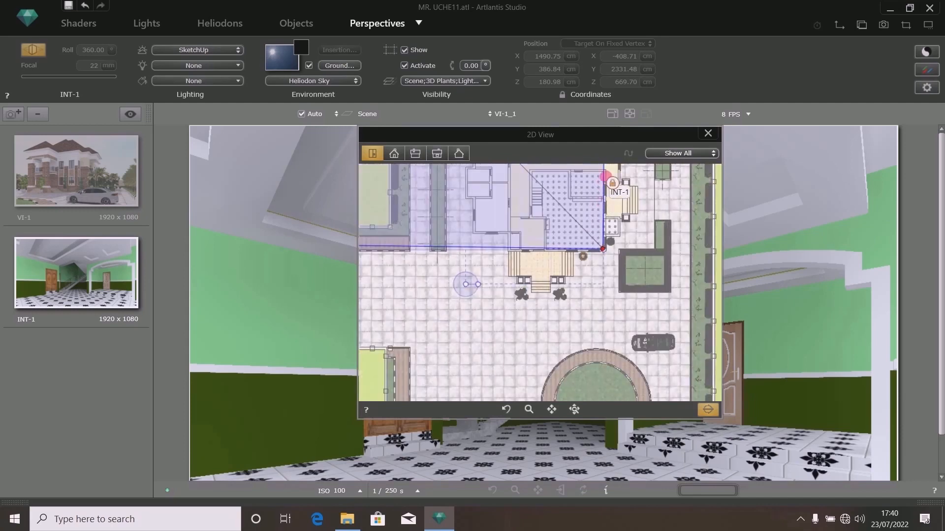
{"action": "scroll", "coordinate": [604, 172], "scroll_direction": "up", "scroll_amount": 2}
{"action": "scroll", "coordinate": [605, 179], "scroll_direction": "down", "scroll_amount": 1}
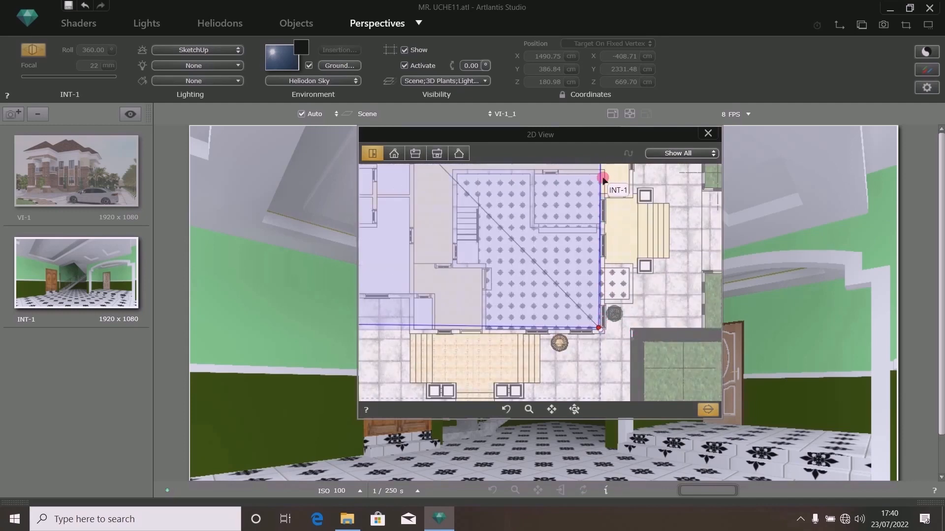
{"action": "mouse_move", "coordinate": [603, 178]}
{"action": "left_mouse_down"}
{"action": "mouse_move", "coordinate": [605, 310]}
{"action": "mouse_move", "coordinate": [559, 342]}
{"action": "mouse_move", "coordinate": [412, 330]}
{"action": "mouse_move", "coordinate": [593, 333]}
{"action": "mouse_move", "coordinate": [412, 332]}
{"action": "mouse_move", "coordinate": [579, 335]}
{"action": "left_mouse_up"}
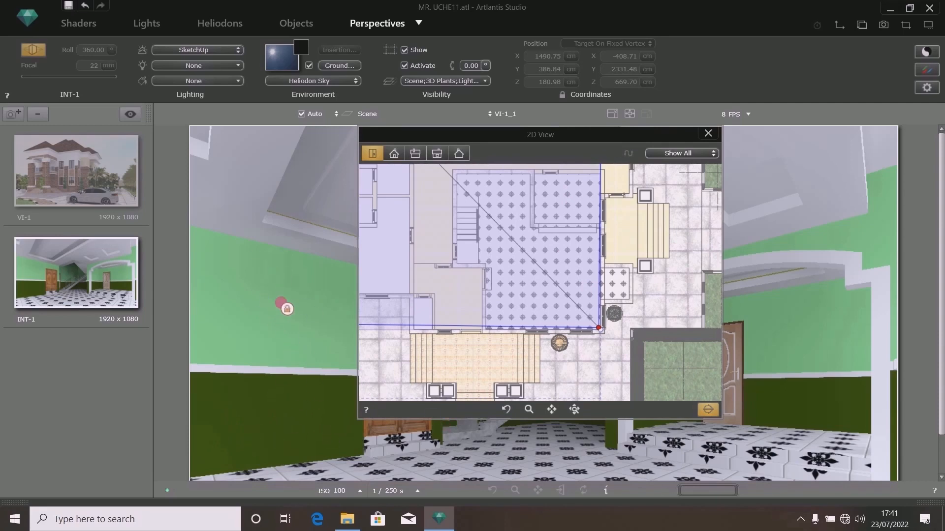
{"action": "left_click", "coordinate": [708, 133]}
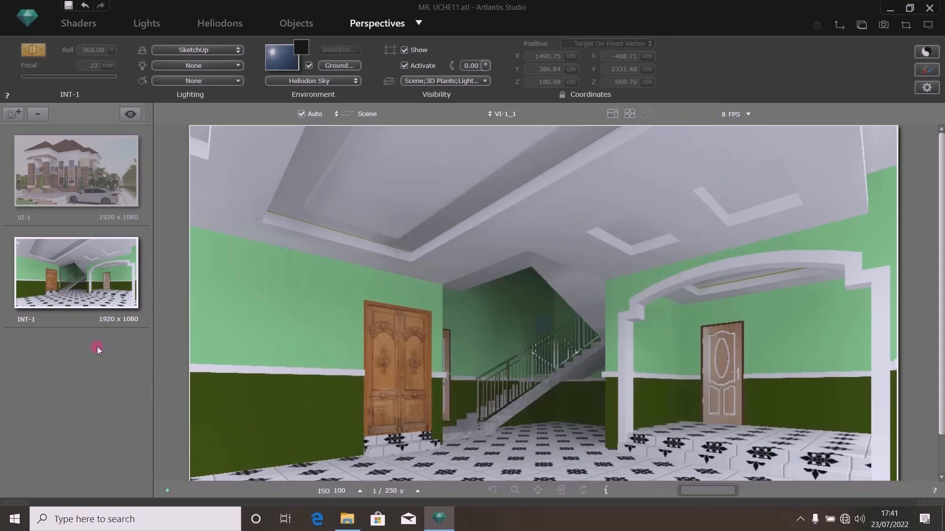
- Open the media catalog, show the user media and browse the ARCHICAD LIBRARY collection
{"action": "left_click", "coordinate": [930, 503]}
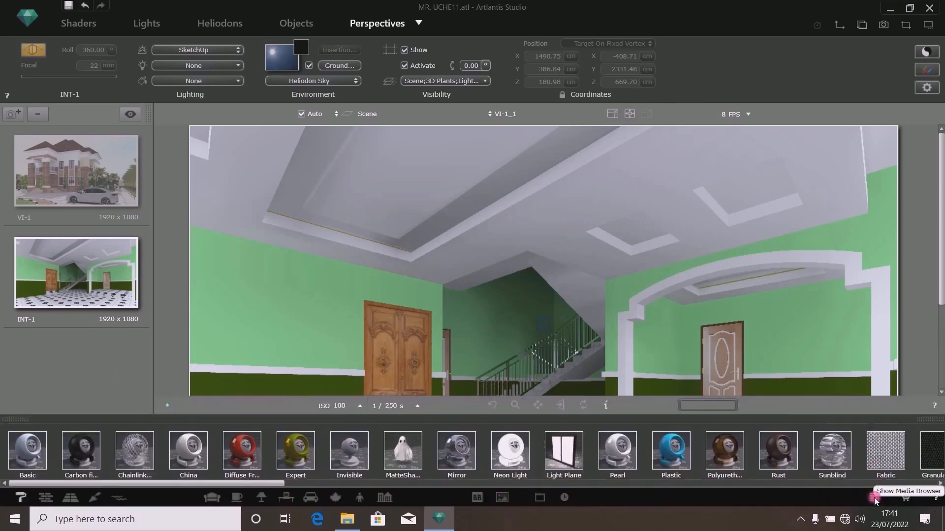
{"action": "left_click", "coordinate": [876, 498]}
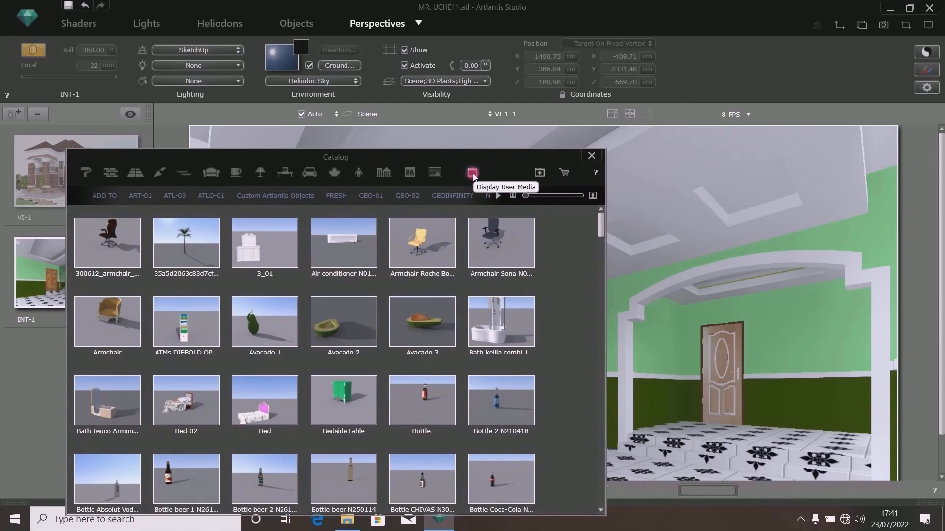
{"action": "left_click", "coordinate": [473, 173]}
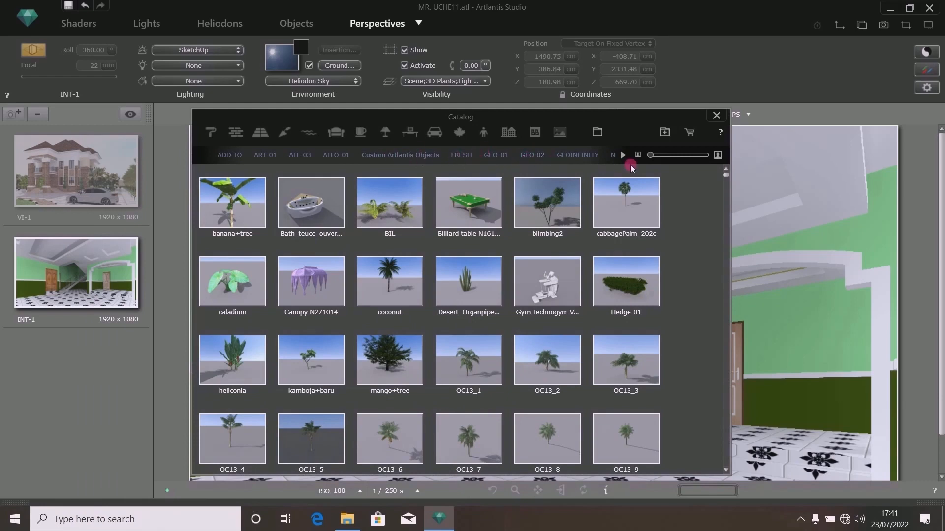
{"action": "left_click", "coordinate": [622, 155]}
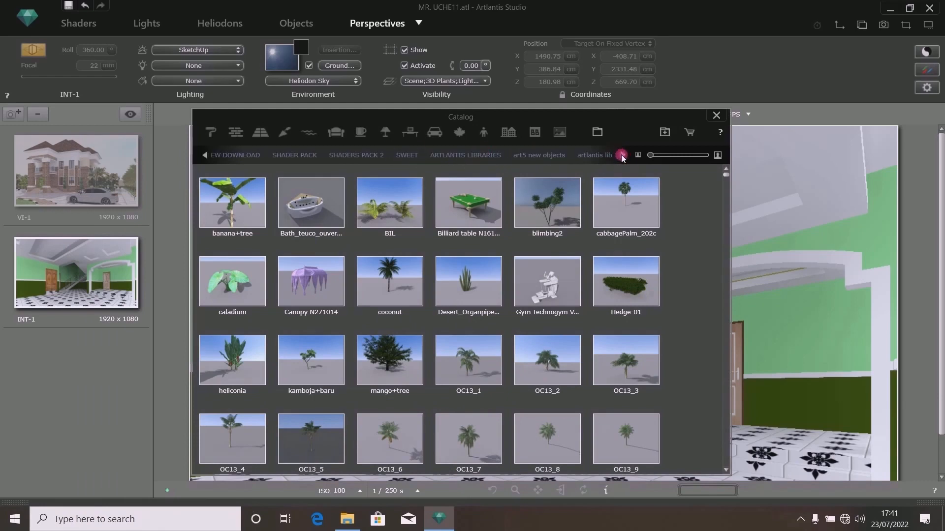
{"action": "left_click", "coordinate": [622, 155]}
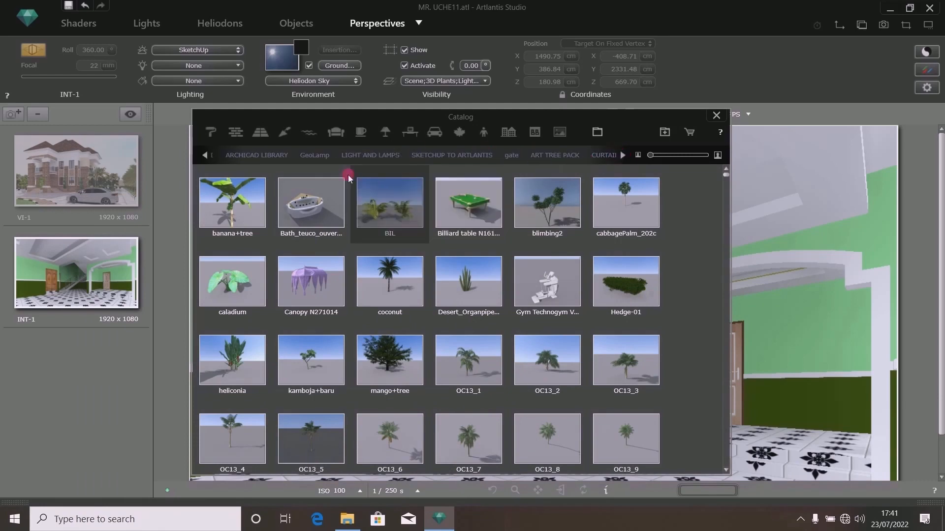
{"action": "left_click", "coordinate": [254, 155]}
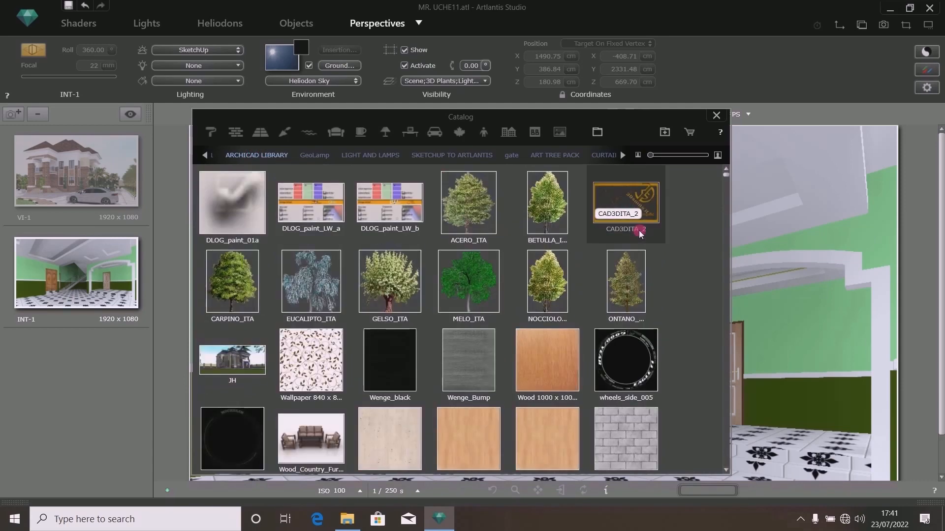
{"action": "scroll", "coordinate": [718, 339], "scroll_direction": "down", "scroll_amount": 10}
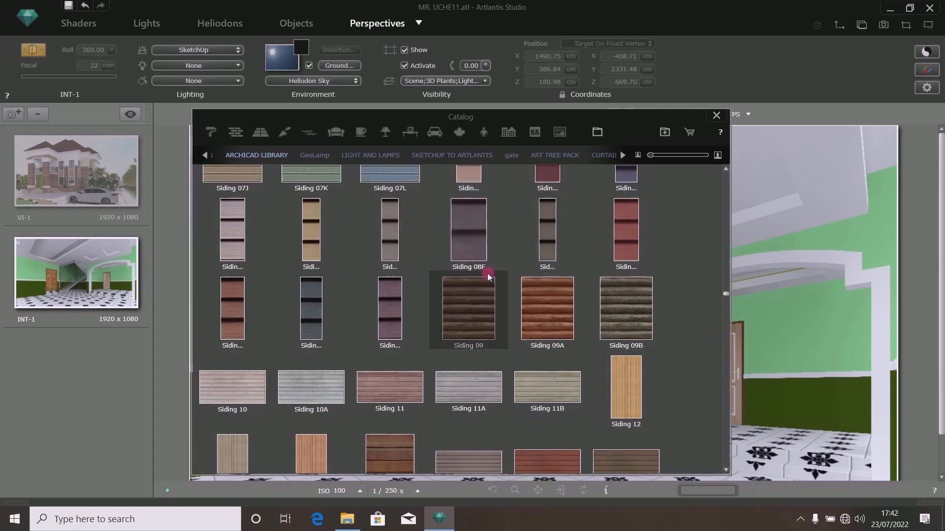
- Apply the Wallpaper 06B texture from the ARCHICAD LIBRARY to the dark green lower wall band
{"action": "left_click_drag", "start_coordinate": [490, 277], "coordinate": [822, 390]}
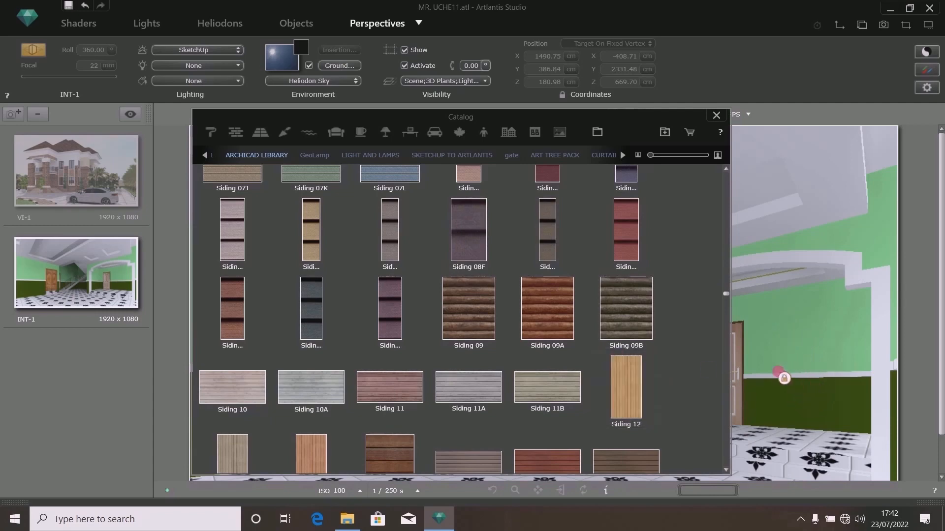
{"action": "scroll", "coordinate": [421, 320], "scroll_direction": "down", "scroll_amount": 5}
{"action": "scroll", "coordinate": [422, 320], "scroll_direction": "down", "scroll_amount": 5}
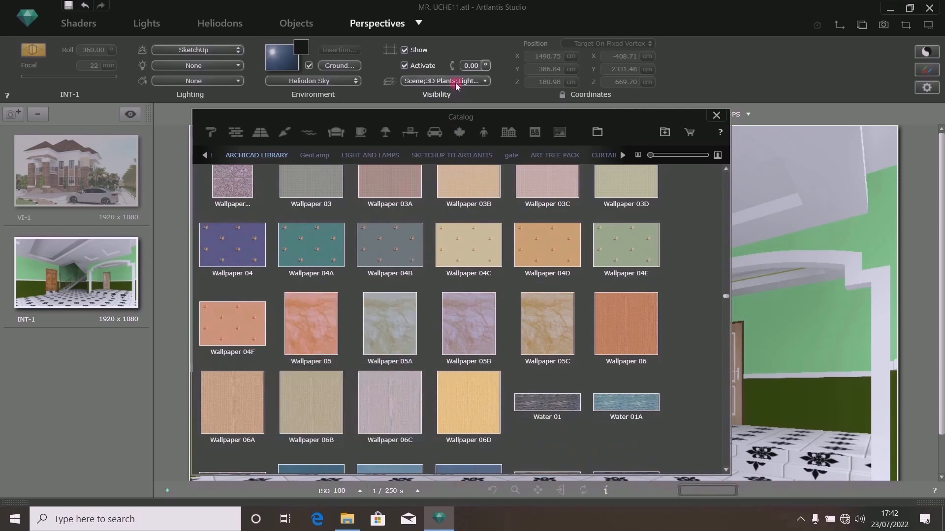
{"action": "left_click_drag", "start_coordinate": [349, 118], "coordinate": [743, 74]}
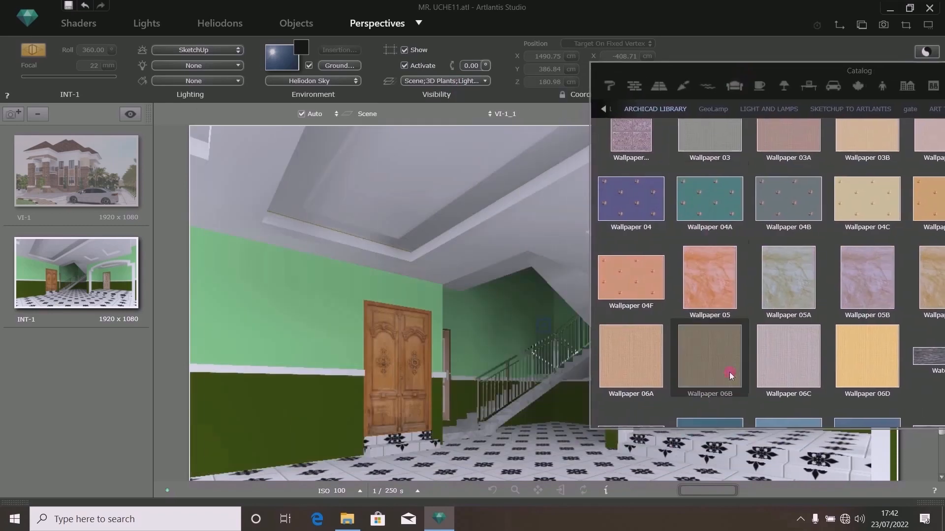
{"action": "left_click", "coordinate": [709, 373]}
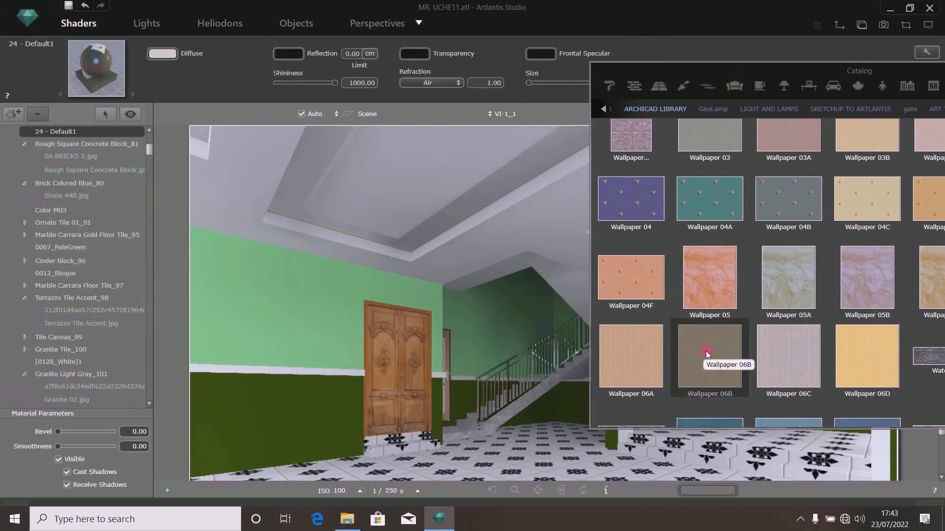
{"action": "left_click_drag", "start_coordinate": [709, 351], "coordinate": [286, 418]}
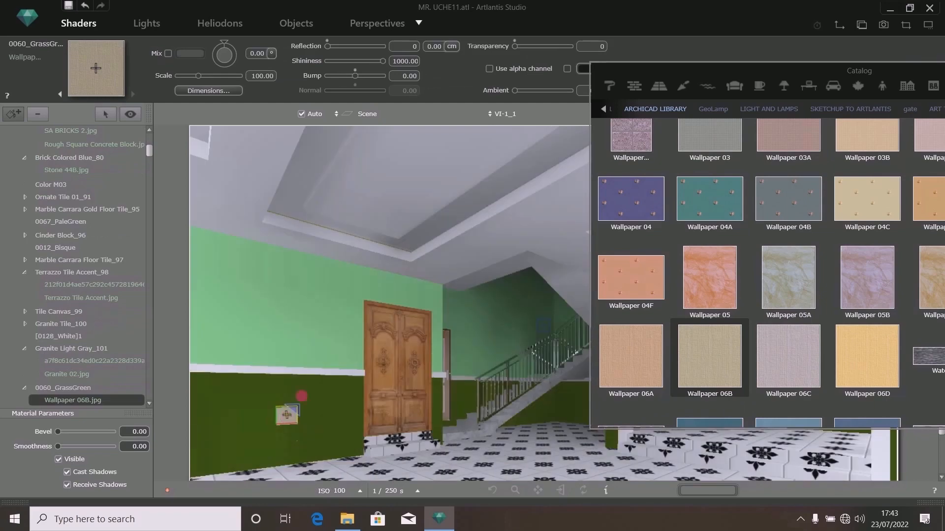
- Set the Wallpaper 06B map to repeat both horizontally and vertically
{"action": "left_click_drag", "start_coordinate": [652, 72], "coordinate": [811, 109]}
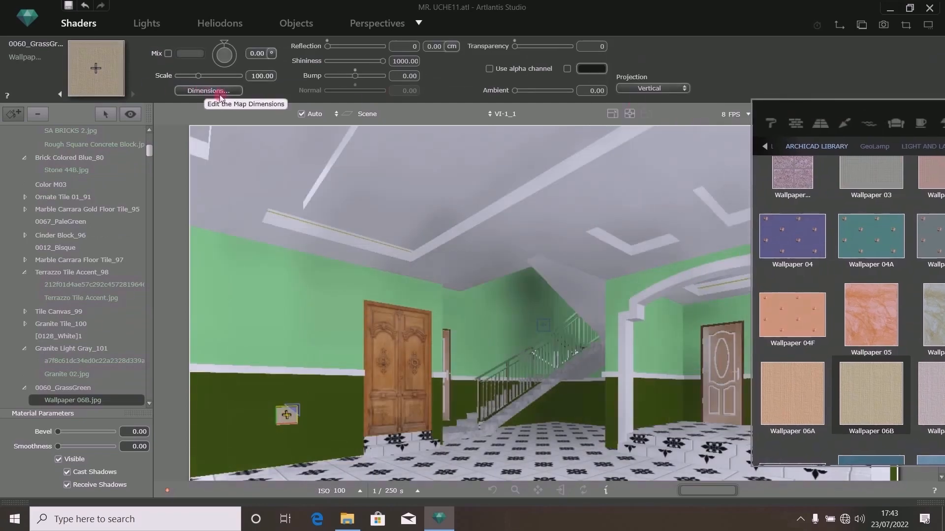
{"action": "left_click", "coordinate": [202, 90]}
{"action": "left_click", "coordinate": [513, 59]}
{"action": "left_click", "coordinate": [513, 72]}
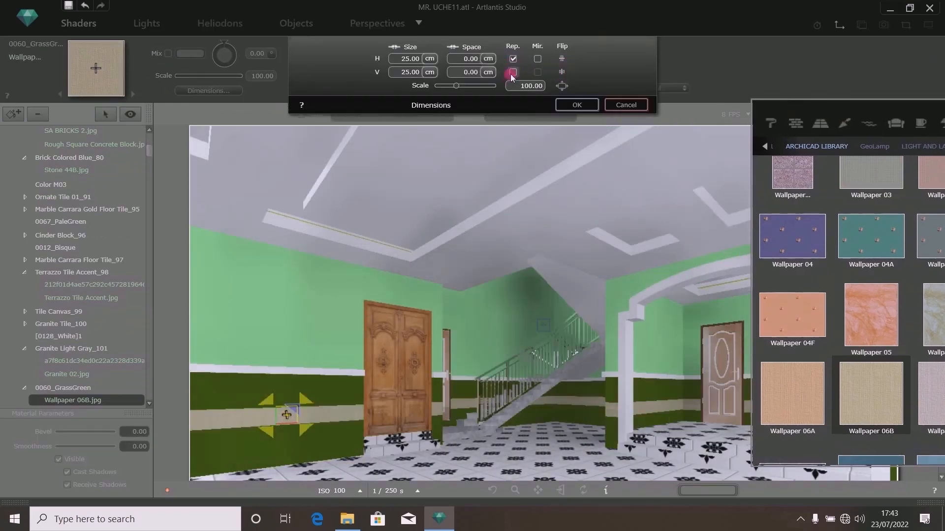
{"action": "left_click", "coordinate": [573, 106]}
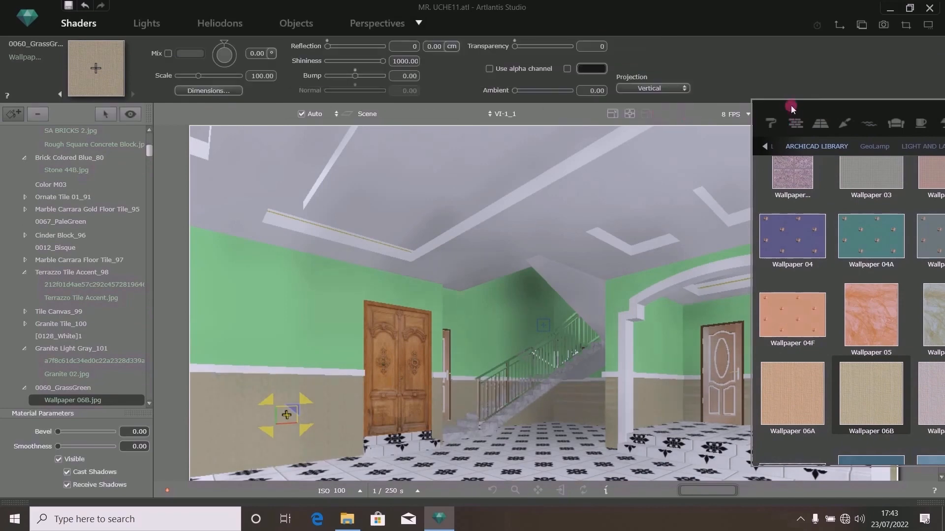
- Change the Wallpaper 06B projection to Horizontal
{"action": "left_click_drag", "start_coordinate": [791, 110], "coordinate": [883, 209]}
{"action": "left_click", "coordinate": [644, 88]}
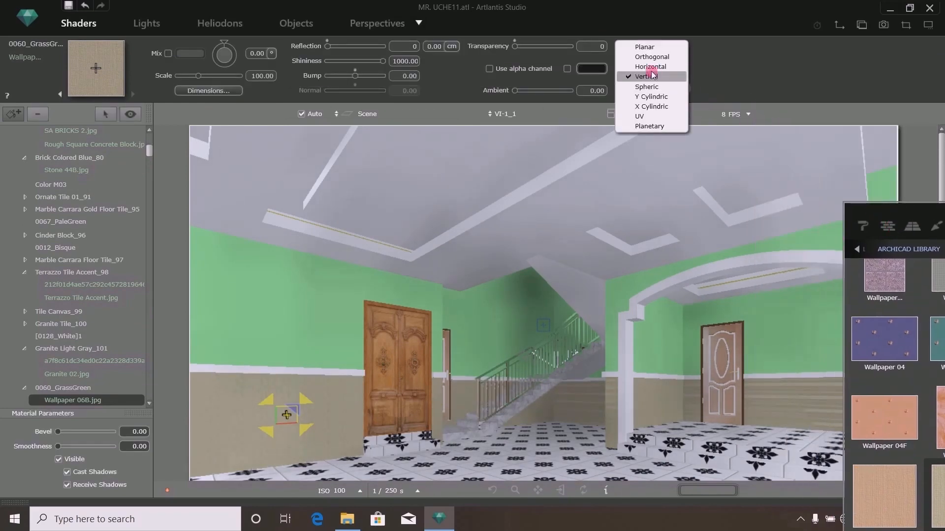
{"action": "left_click", "coordinate": [640, 65]}
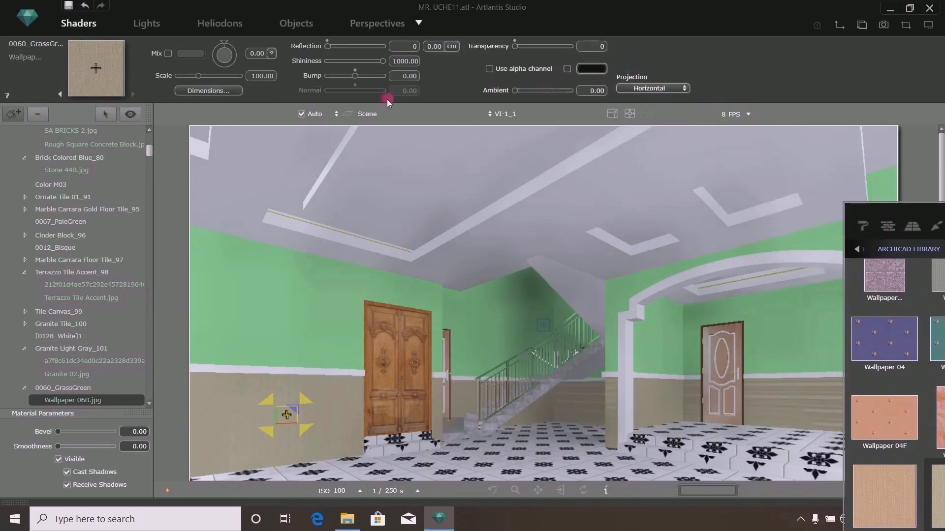
- Set the wallpaper map's dimension scale to 200 and the shader scale to 146.80, then save the project
{"action": "left_click", "coordinate": [229, 91]}
{"action": "left_click_drag", "start_coordinate": [457, 86], "coordinate": [515, 91]}
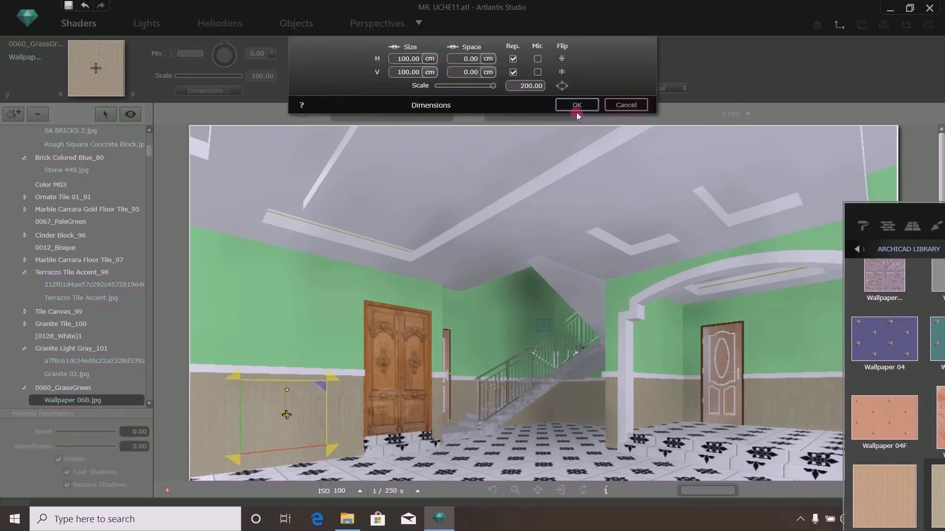
{"action": "left_click", "coordinate": [575, 108]}
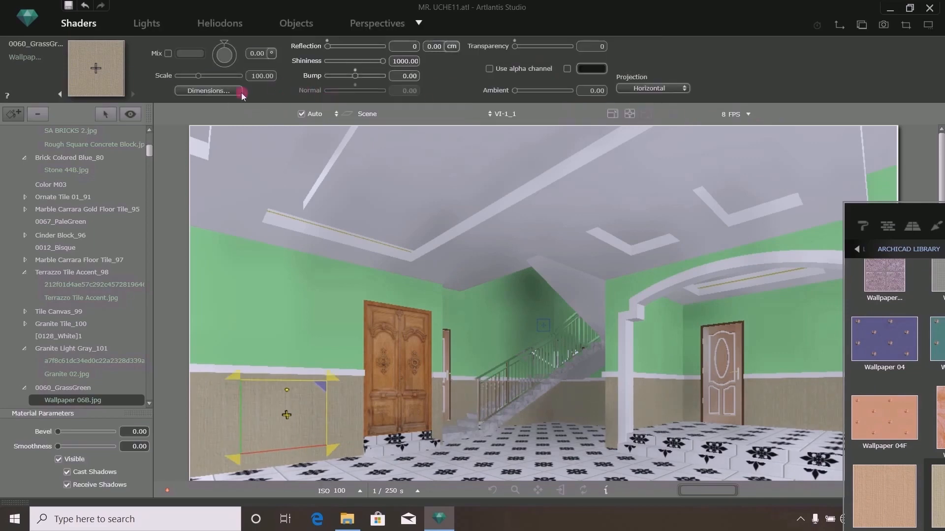
{"action": "left_click", "coordinate": [212, 76]}
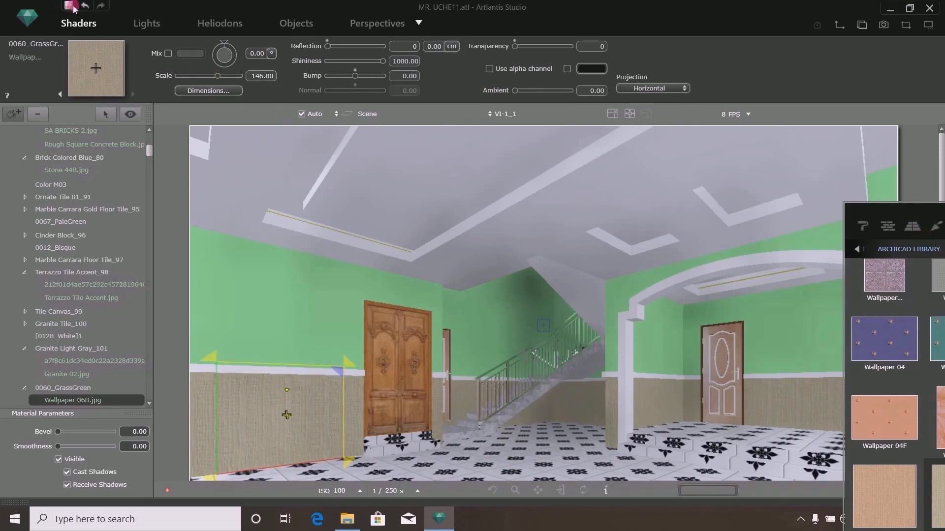
{"action": "key", "text": "ctrl+s"}
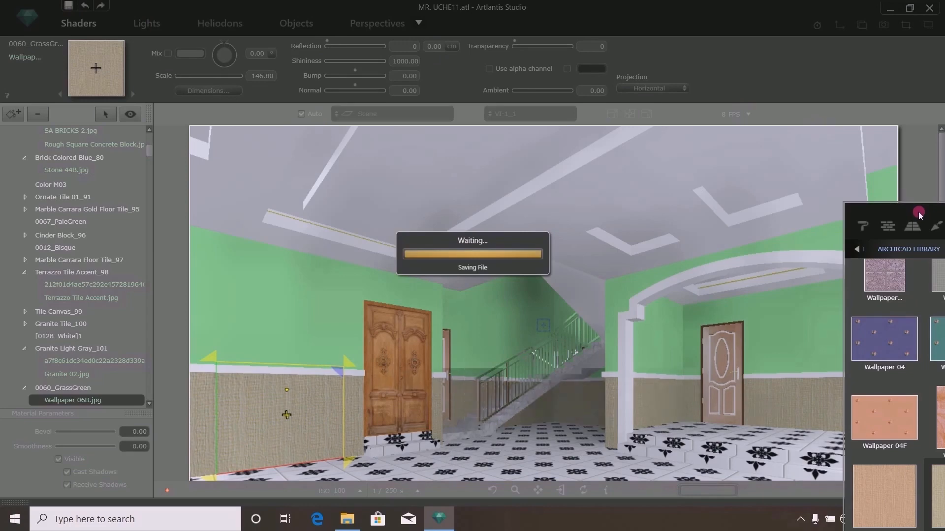
- Apply Wallpaper 03D from the ARCHICAD LIBRARY to the pale green upper wall
{"action": "left_click_drag", "start_coordinate": [919, 212], "coordinate": [616, 122]}
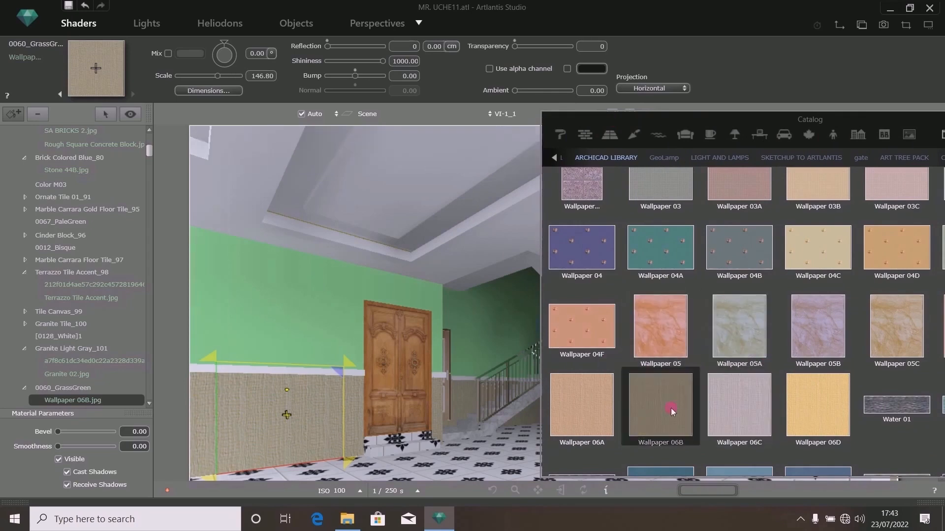
{"action": "left_click_drag", "start_coordinate": [840, 120], "coordinate": [826, 126]}
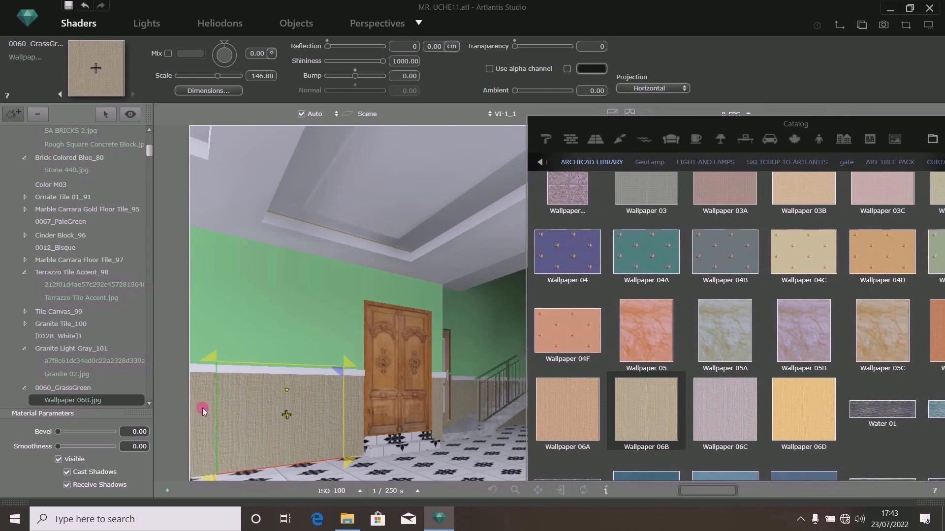
{"action": "left_click_drag", "start_coordinate": [891, 124], "coordinate": [773, 140]}
{"action": "scroll", "coordinate": [772, 231], "scroll_direction": "up", "scroll_amount": 3}
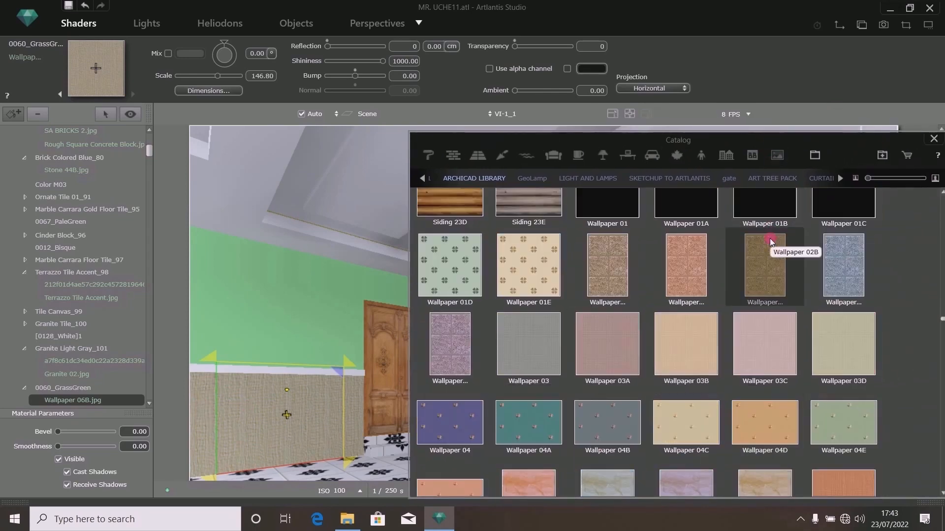
{"action": "left_click_drag", "start_coordinate": [736, 141], "coordinate": [805, 118]}
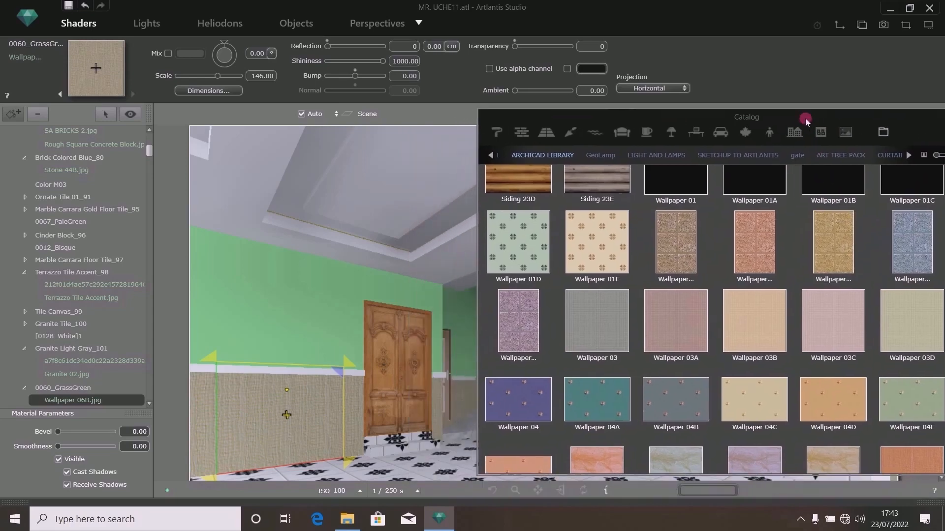
{"action": "left_click_drag", "start_coordinate": [901, 312], "coordinate": [286, 315]}
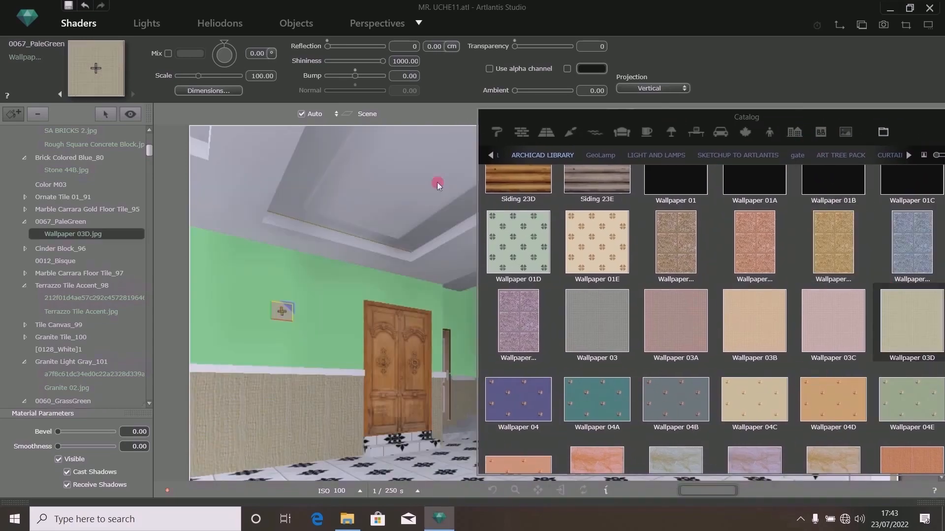
- Set the Wallpaper 03D map to repeat both horizontally and vertically
{"action": "left_click_drag", "start_coordinate": [544, 120], "coordinate": [686, 268]}
{"action": "left_click", "coordinate": [208, 91]}
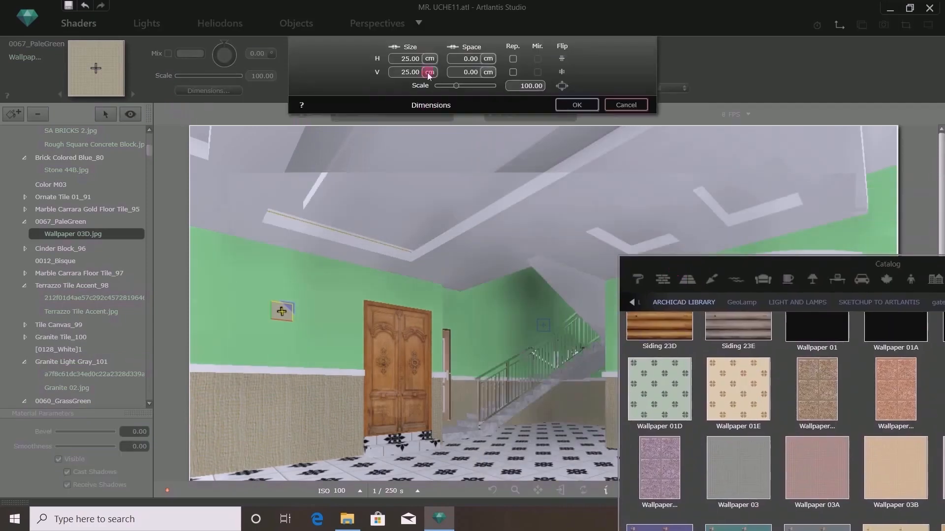
{"action": "left_click", "coordinate": [512, 58]}
{"action": "left_click", "coordinate": [513, 72]}
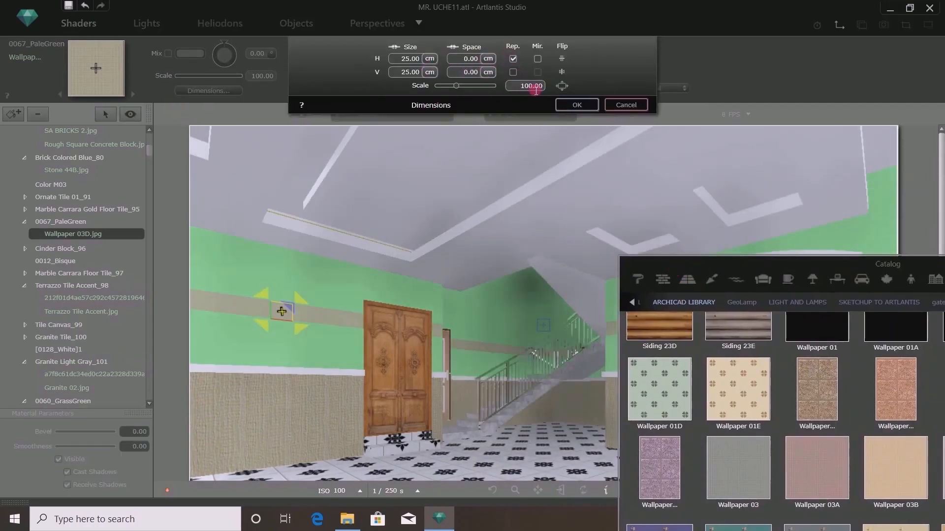
{"action": "left_click", "coordinate": [575, 107]}
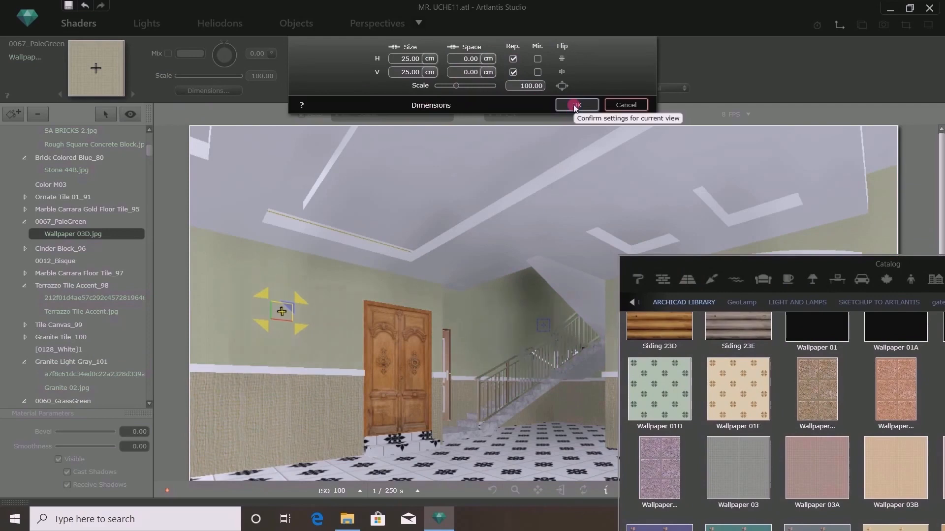
{"action": "left_click", "coordinate": [575, 107]}
- Change the Wallpaper 03D projection to Horizontal
{"action": "left_click", "coordinate": [651, 89]}
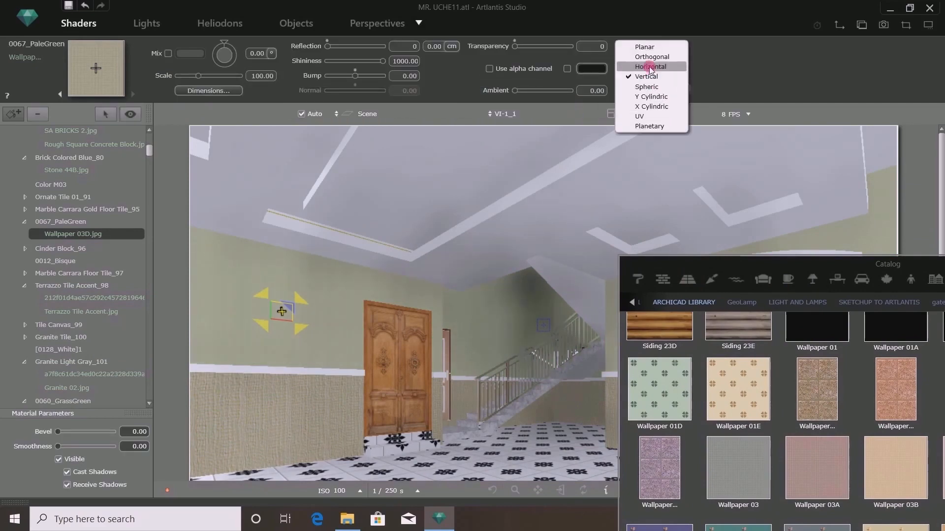
{"action": "left_click", "coordinate": [650, 69]}
{"action": "left_click", "coordinate": [730, 284]}
{"action": "left_click_drag", "start_coordinate": [739, 267], "coordinate": [751, 450]}
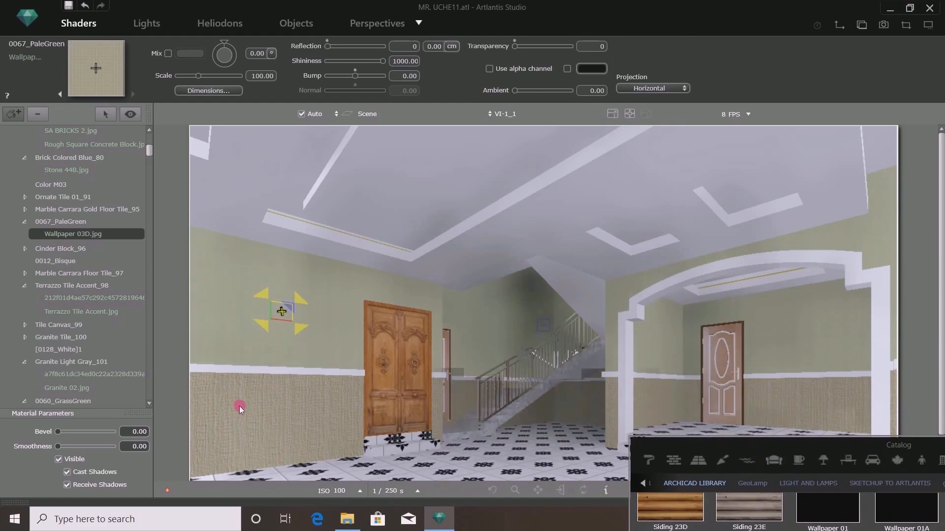
{"action": "left_click_drag", "start_coordinate": [755, 449], "coordinate": [645, 146]}
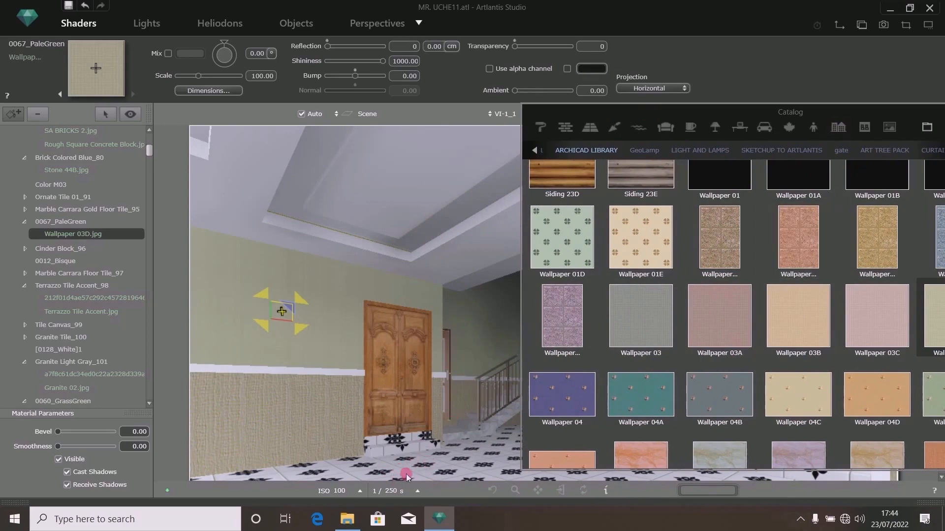
{"action": "left_click_drag", "start_coordinate": [821, 122], "coordinate": [466, 137]}
{"action": "left_click", "coordinate": [432, 158]}
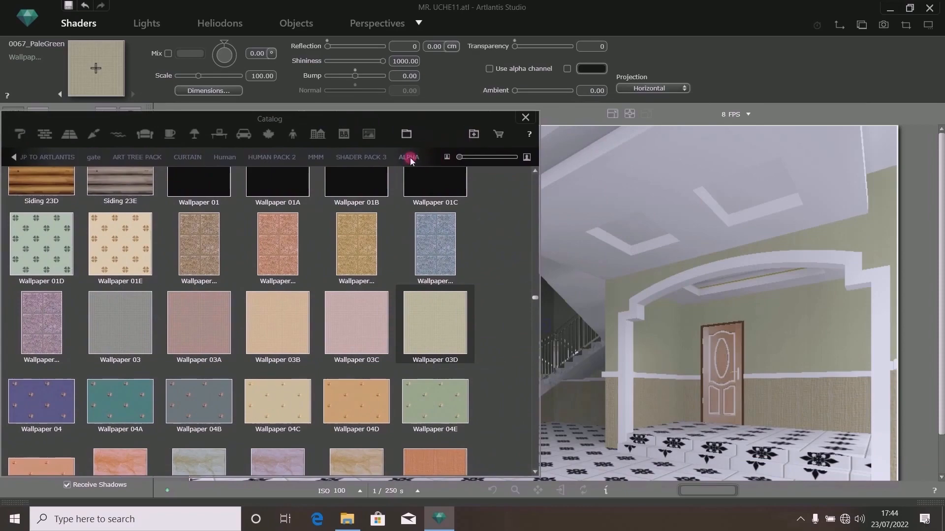
{"action": "left_click", "coordinate": [348, 158]}
{"action": "left_click_drag", "start_coordinate": [417, 122], "coordinate": [862, 93]}
{"action": "left_click_drag", "start_coordinate": [674, 91], "coordinate": [781, 88]}
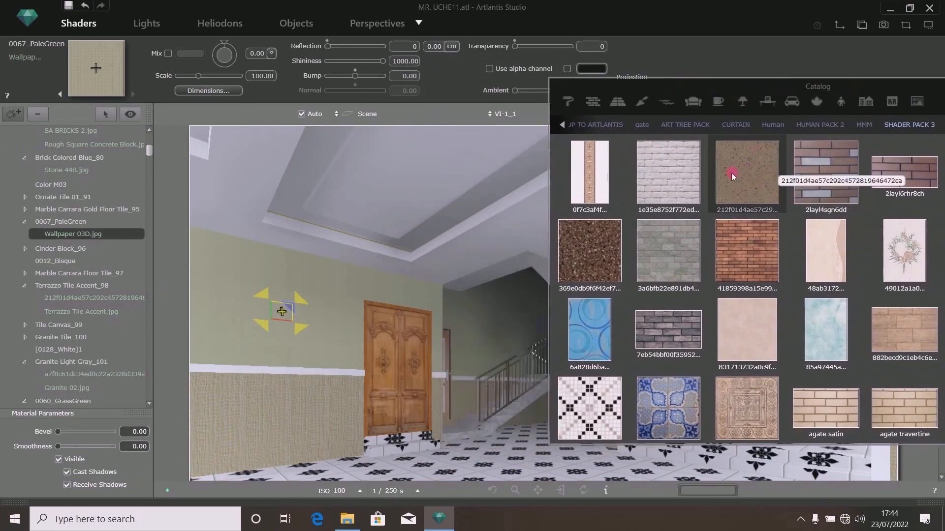
{"action": "left_click_drag", "start_coordinate": [738, 159], "coordinate": [475, 466]}
{"action": "left_click_drag", "start_coordinate": [635, 85], "coordinate": [873, 253]}
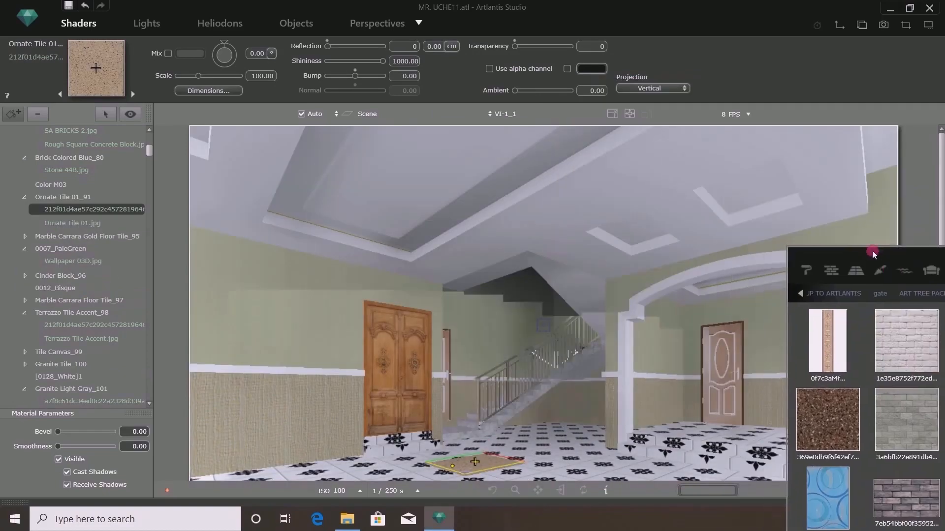
- Set the floor tile map size to 60 cm and its spacing to 1 cm
{"action": "left_click", "coordinate": [227, 91]}
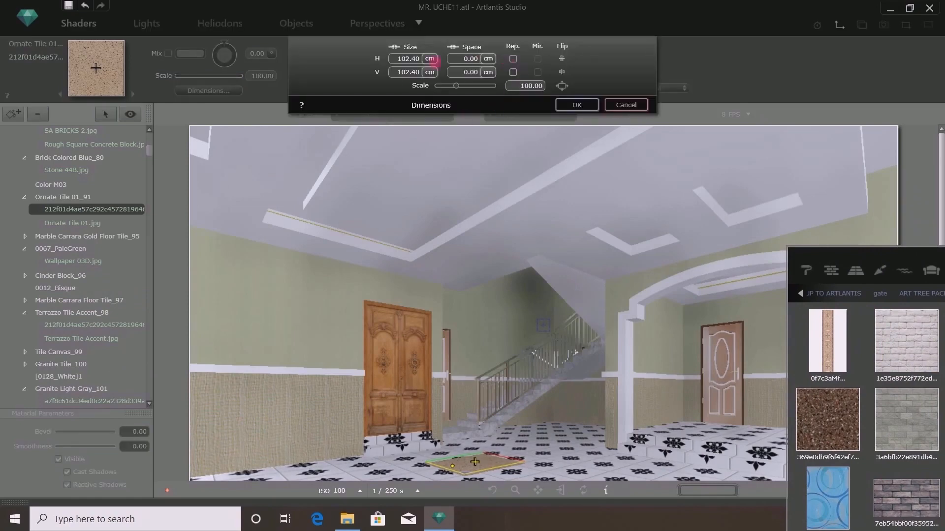
{"action": "double_click", "coordinate": [407, 58]}
{"action": "type", "text": "6"}
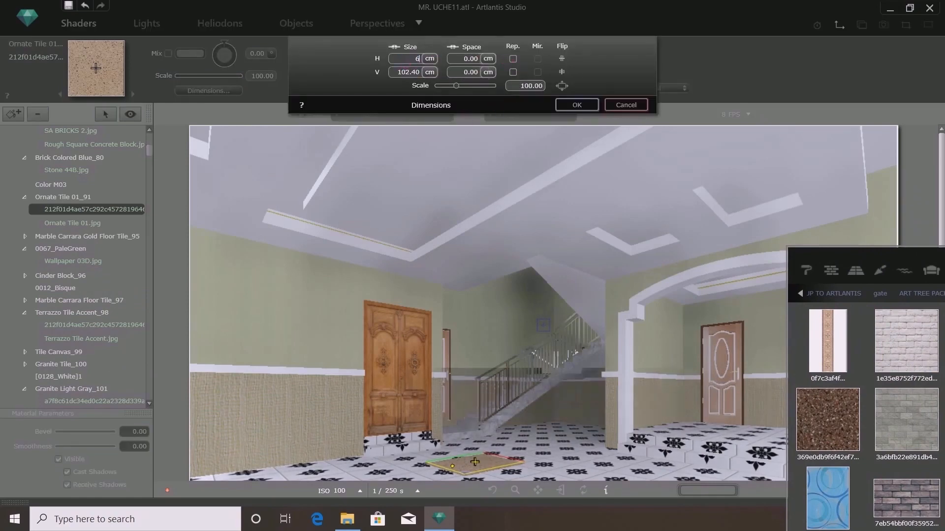
{"action": "type", "text": "0"}
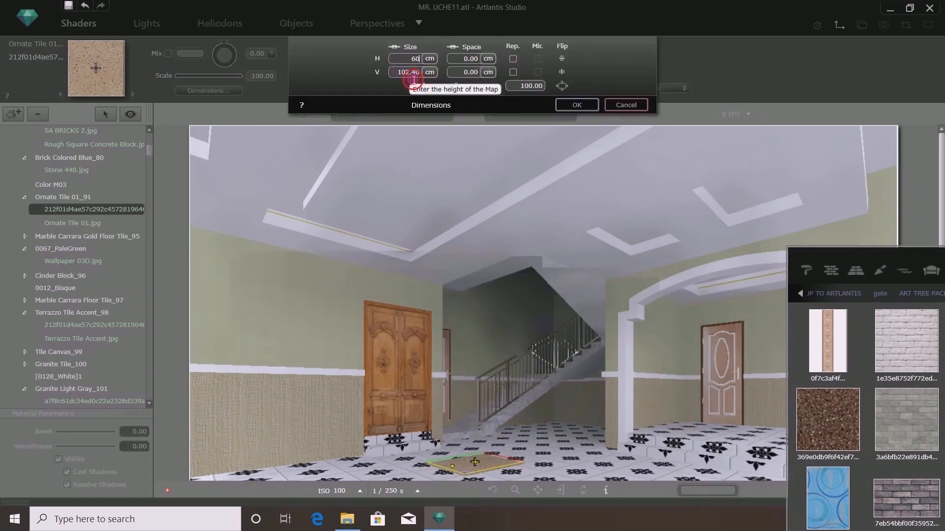
{"action": "key", "text": "Tab"}
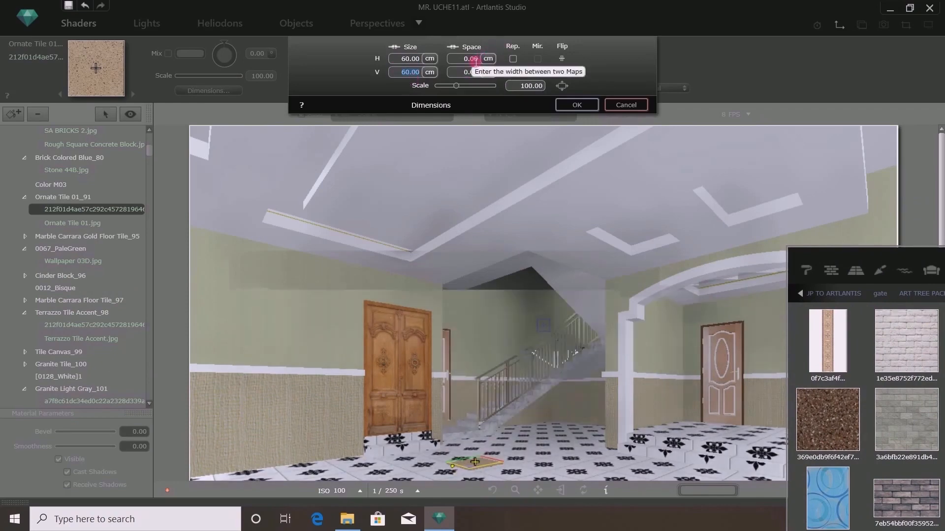
{"action": "double_click", "coordinate": [472, 58]}
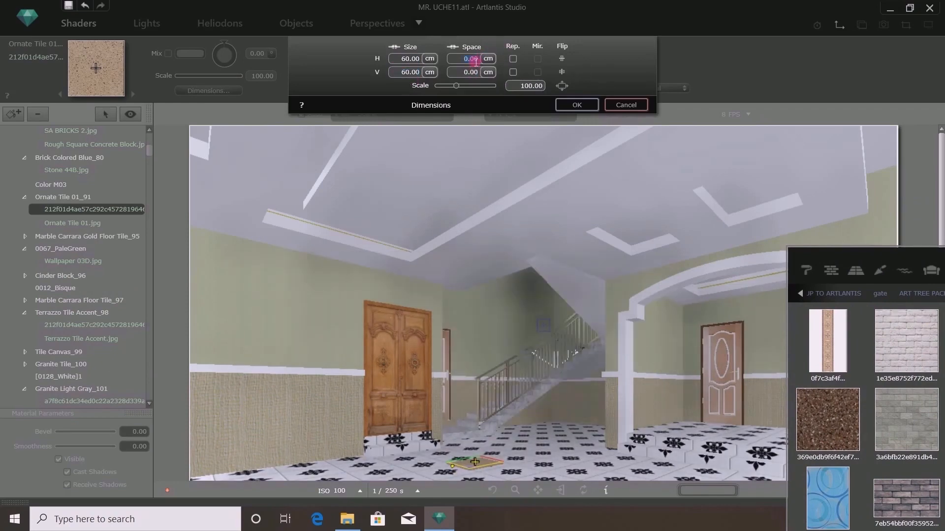
{"action": "type", "text": "1"}
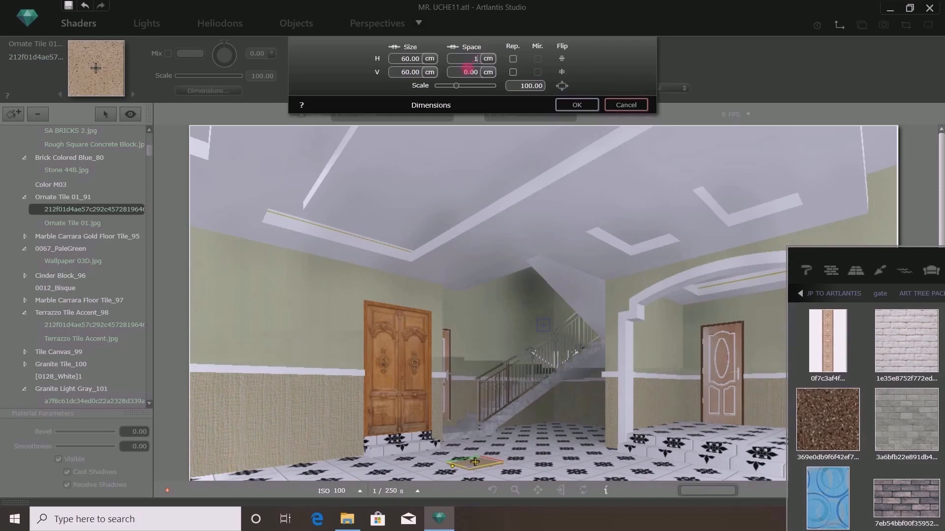
{"action": "key", "text": "Tab"}
{"action": "left_click", "coordinate": [527, 106]}
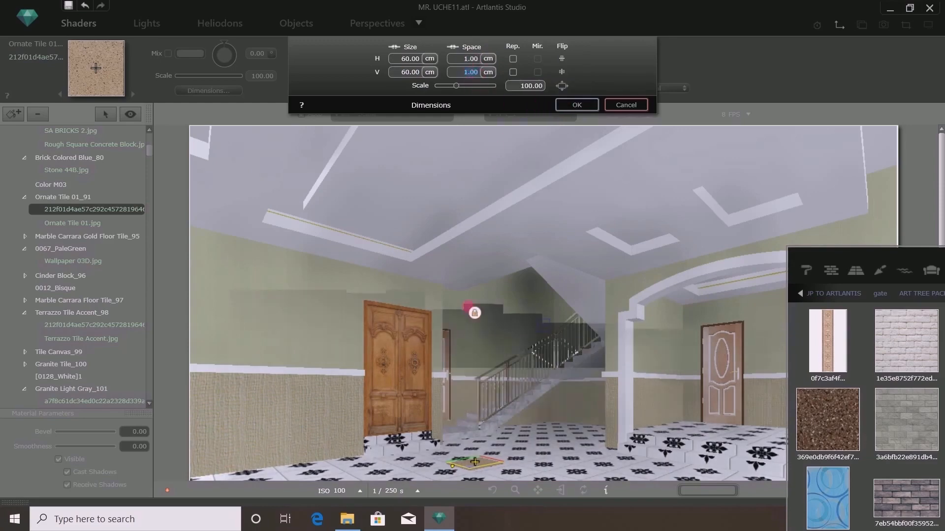
- In the 2D view, align the floor tile map's corner with the tile corner, then close the view
{"action": "left_click", "coordinate": [839, 26]}
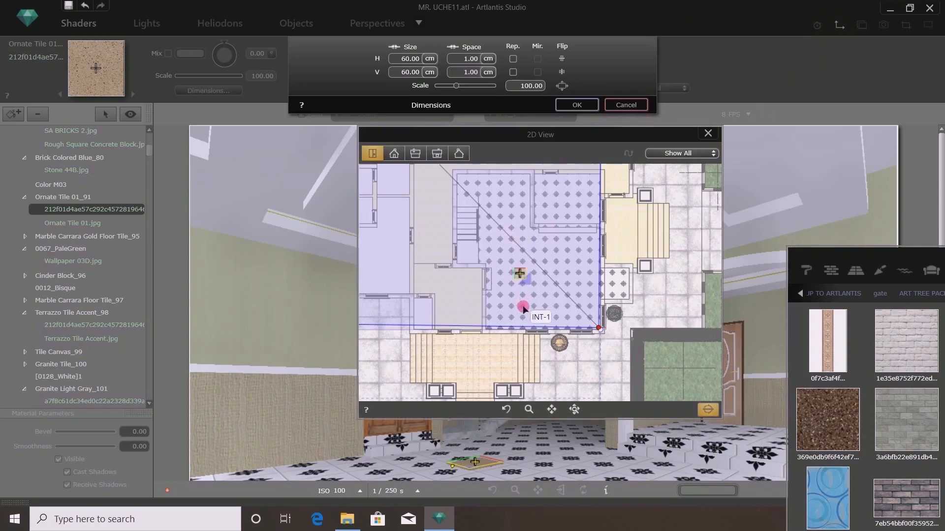
{"action": "scroll", "coordinate": [521, 309], "scroll_direction": "up", "scroll_amount": 2}
{"action": "mouse_move", "coordinate": [512, 252]}
{"action": "left_mouse_down"}
{"action": "mouse_move", "coordinate": [500, 285]}
{"action": "mouse_move", "coordinate": [457, 315]}
{"action": "mouse_move", "coordinate": [481, 340]}
{"action": "left_mouse_up"}
{"action": "scroll", "coordinate": [438, 353], "scroll_direction": "up", "scroll_amount": 2}
{"action": "scroll", "coordinate": [450, 353], "scroll_direction": "up", "scroll_amount": 2}
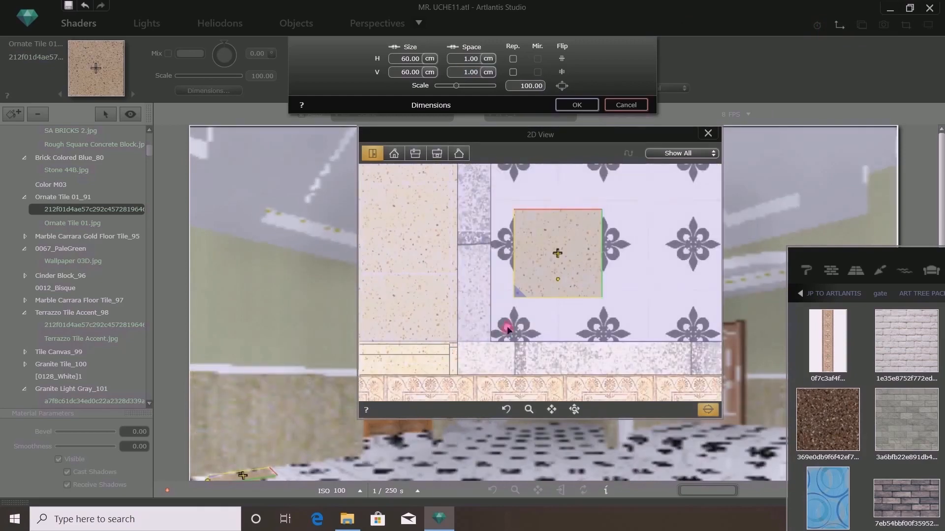
{"action": "scroll", "coordinate": [512, 325], "scroll_direction": "up", "scroll_amount": 2}
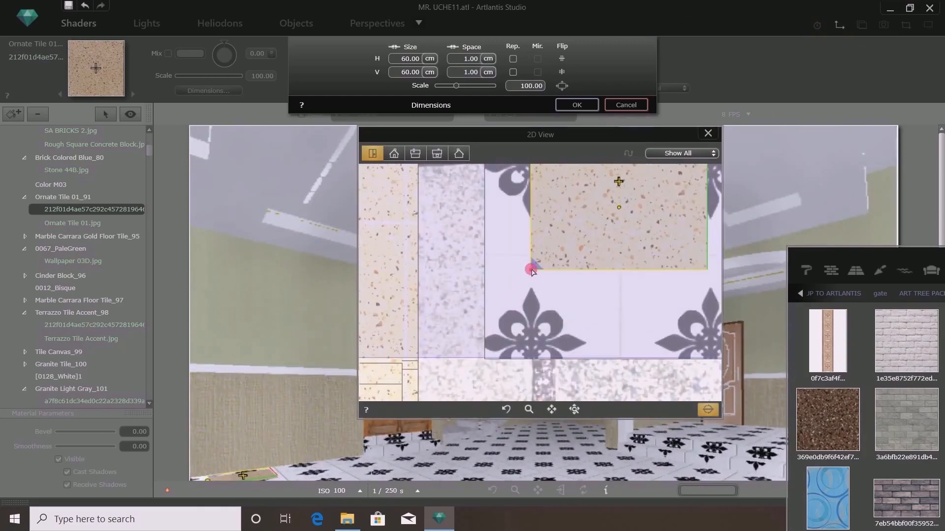
{"action": "left_click_drag", "start_coordinate": [532, 270], "coordinate": [484, 361]}
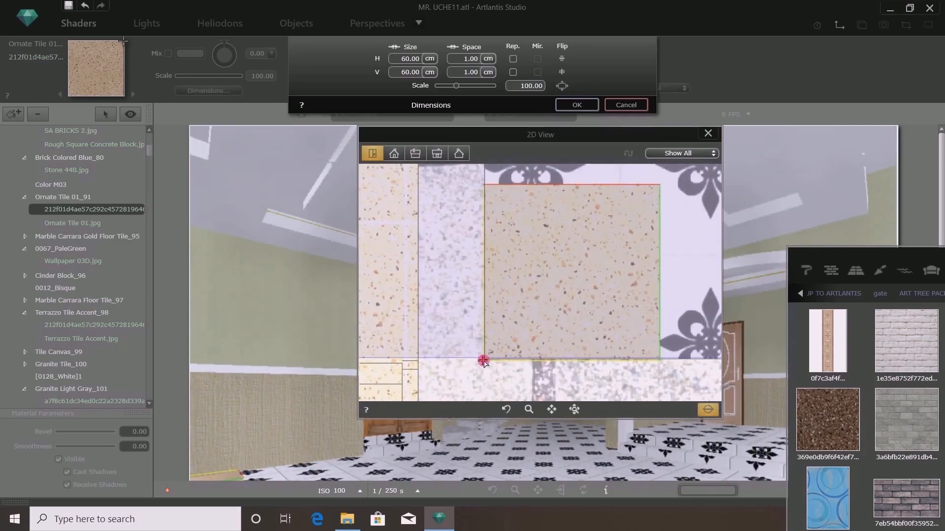
{"action": "left_click", "coordinate": [707, 134]}
- Turn on horizontal and vertical repetition for the floor tile map and confirm the dimensions
{"action": "left_click", "coordinate": [514, 59]}
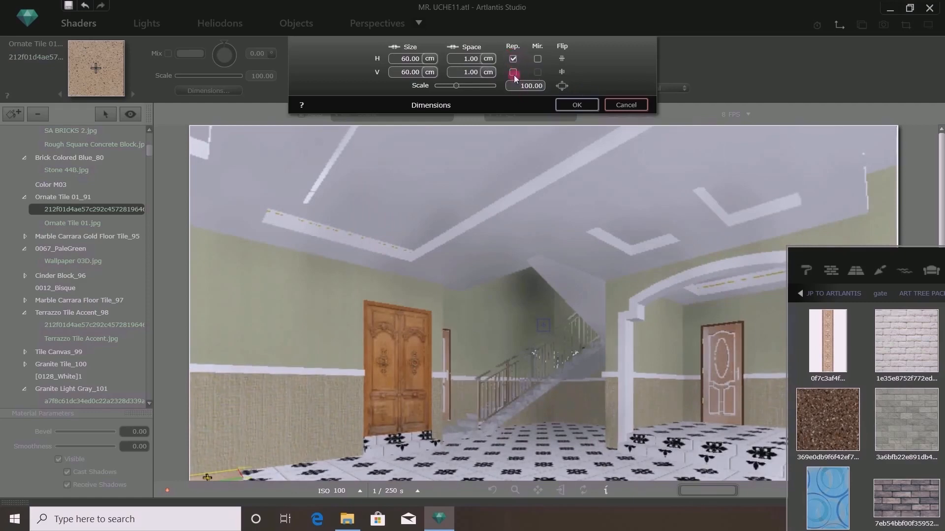
{"action": "left_click", "coordinate": [514, 72]}
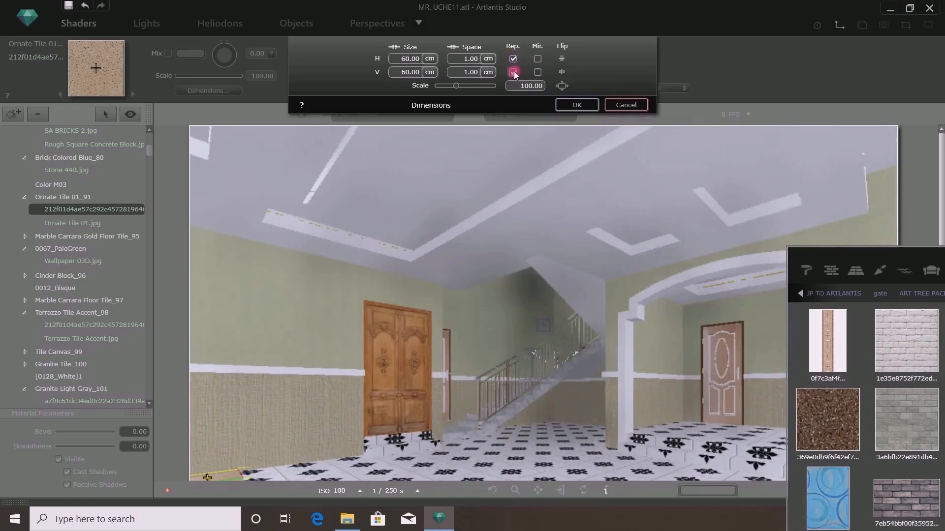
{"action": "left_click", "coordinate": [577, 105]}
- Set the floor tile texture's projection to Horizontal
{"action": "left_click_drag", "start_coordinate": [860, 263], "coordinate": [814, 94]}
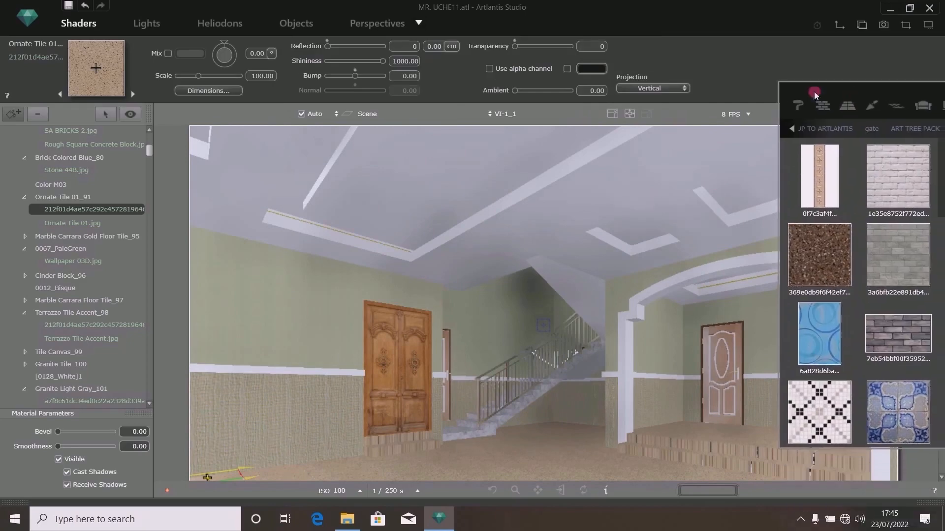
{"action": "left_click", "coordinate": [646, 89]}
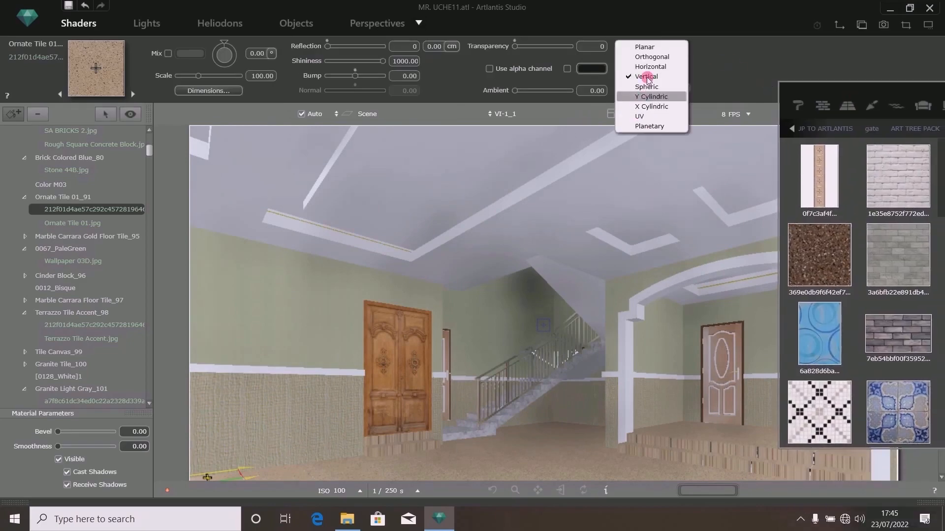
{"action": "left_click", "coordinate": [648, 68]}
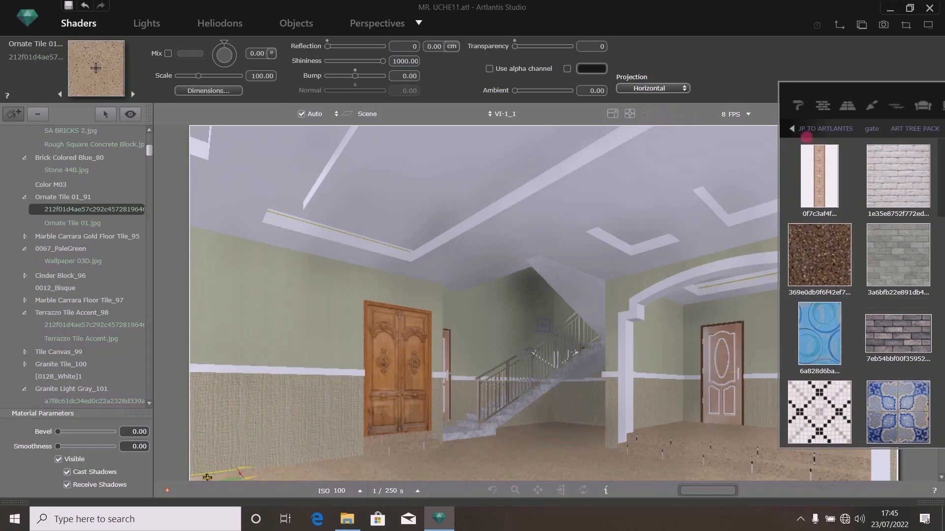
{"action": "left_click_drag", "start_coordinate": [835, 98], "coordinate": [308, 143]}
{"action": "left_click_drag", "start_coordinate": [705, 156], "coordinate": [64, 165]}
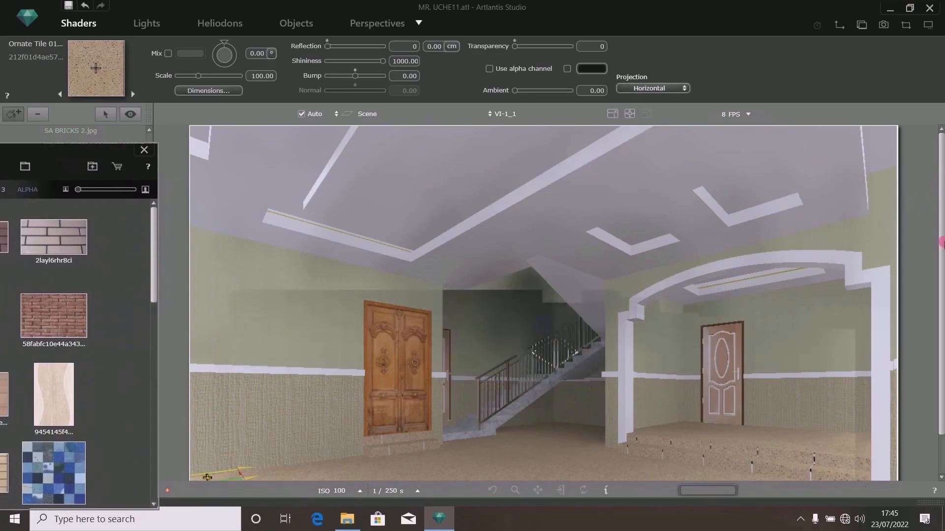
{"action": "left_click_drag", "start_coordinate": [942, 241], "coordinate": [942, 280]}
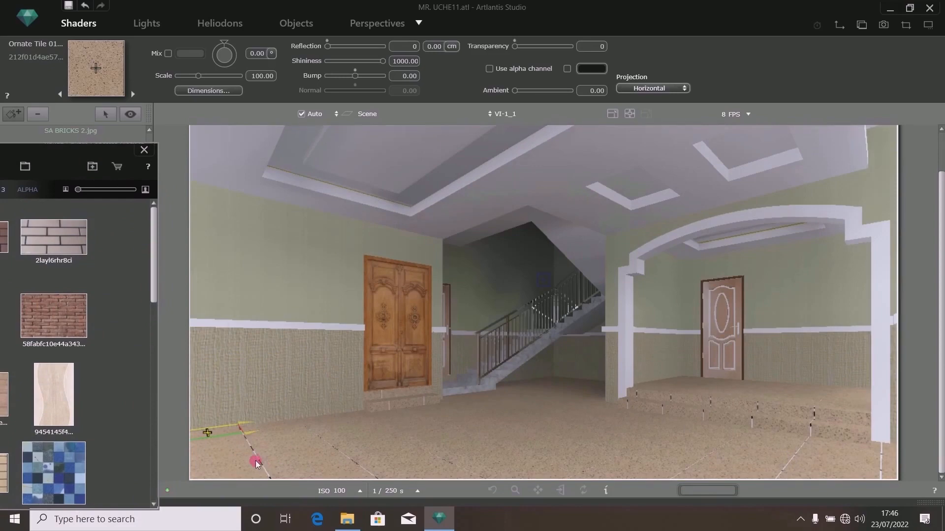
{"action": "left_click_drag", "start_coordinate": [55, 170], "coordinate": [827, 221]}
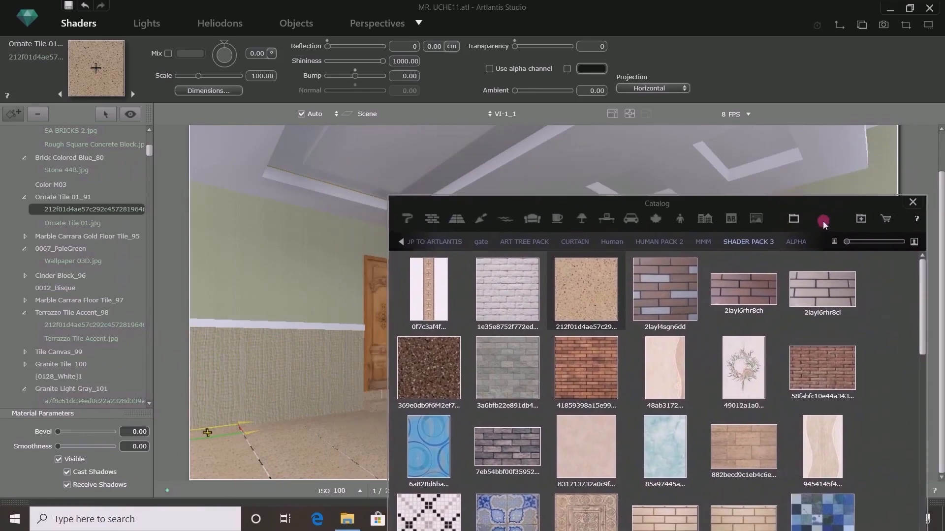
- Delete the Ornate Tile 01.jpg texture layer from the Ornate Tile 01_91 material
{"action": "left_click", "coordinate": [161, 212]}
{"action": "left_click", "coordinate": [69, 224]}
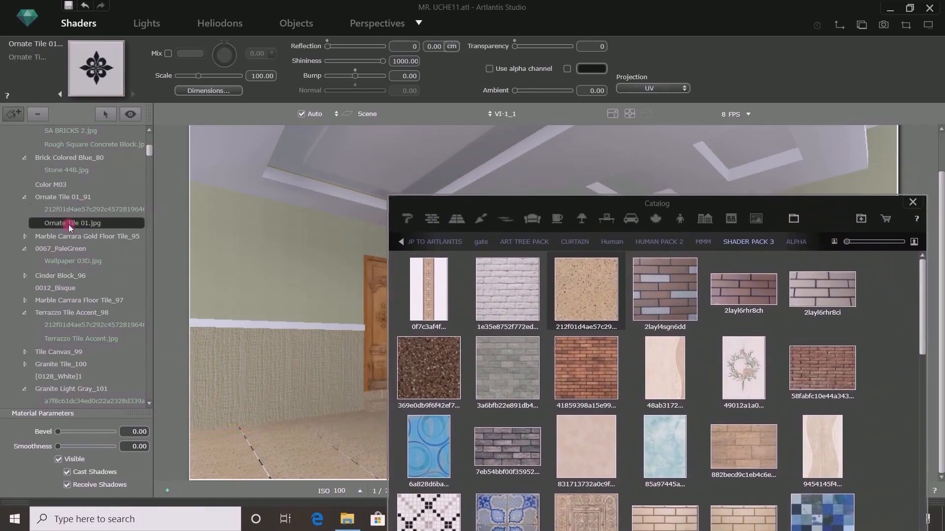
{"action": "right_click", "coordinate": [71, 226]}
{"action": "left_click", "coordinate": [92, 232]}
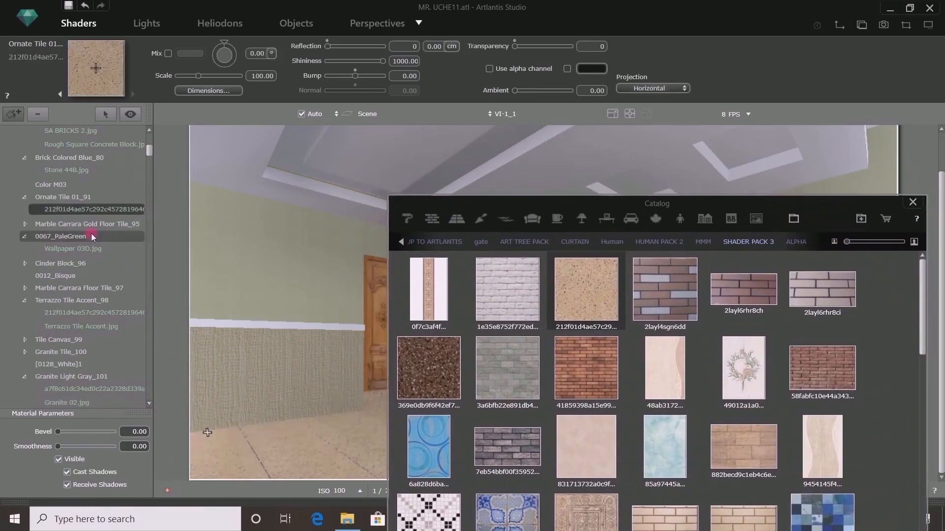
- Lighten the Ornate Tile 01_91 base diffuse colour to grey 194, 194, 194
{"action": "left_click", "coordinate": [74, 197]}
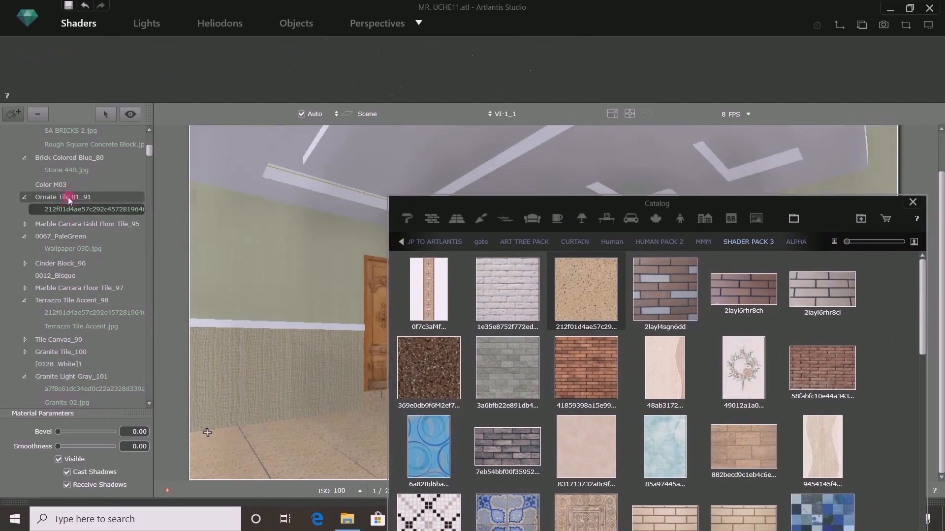
{"action": "left_click", "coordinate": [161, 54]}
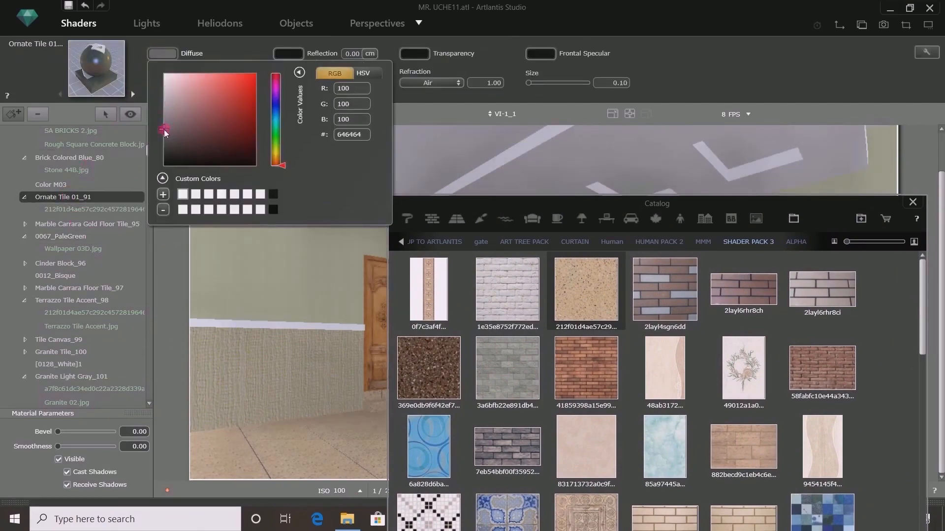
{"action": "left_click_drag", "start_coordinate": [163, 128], "coordinate": [163, 122]}
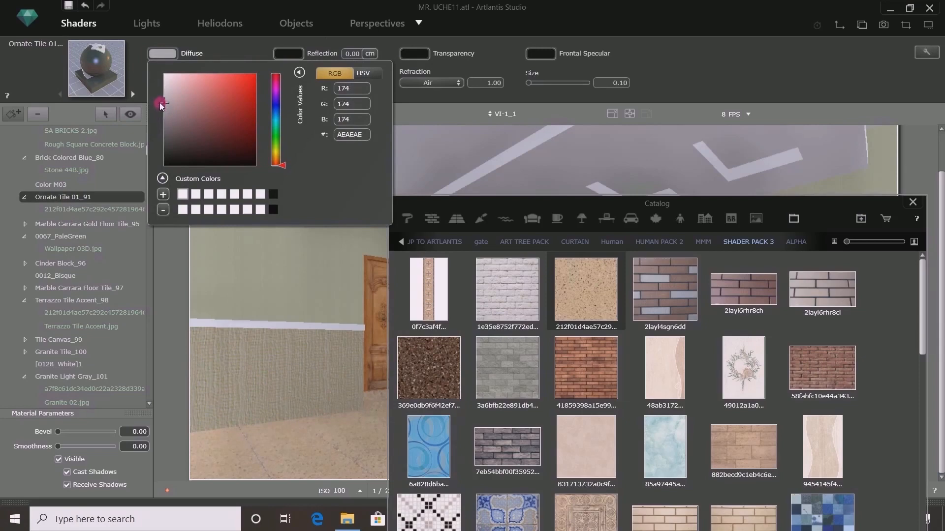
{"action": "left_click_drag", "start_coordinate": [162, 104], "coordinate": [162, 102]}
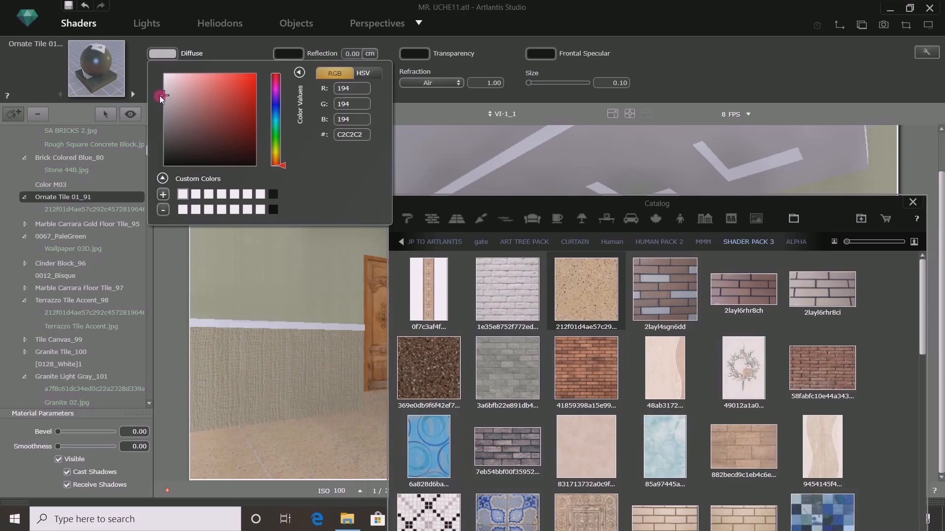
{"action": "left_click", "coordinate": [193, 55]}
- Select the floor tile texture and set its reflection to 25
{"action": "left_click_drag", "start_coordinate": [614, 204], "coordinate": [47, 437]}
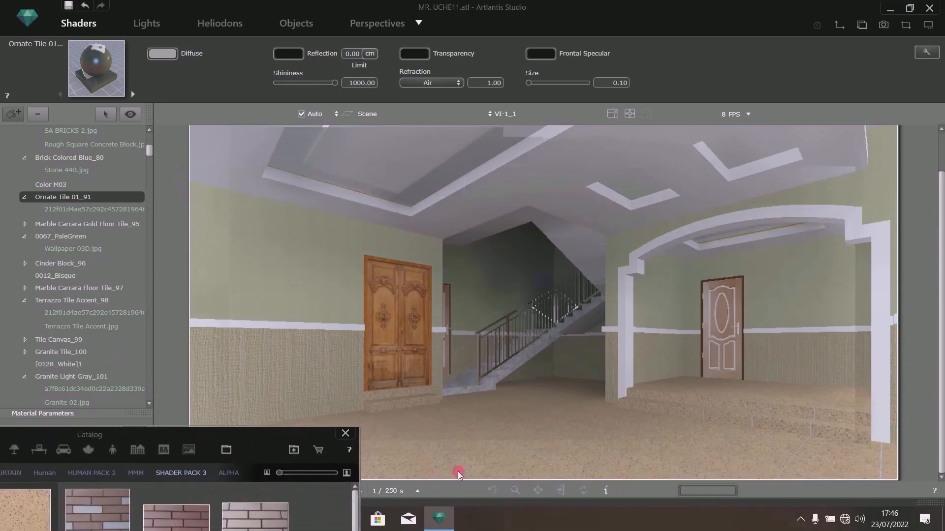
{"action": "left_click", "coordinate": [466, 453]}
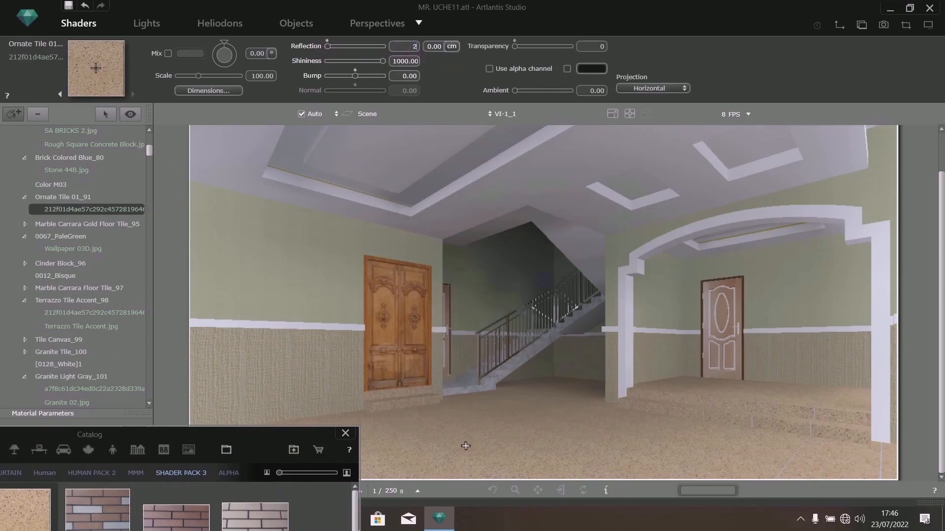
{"action": "key", "text": "Return"}
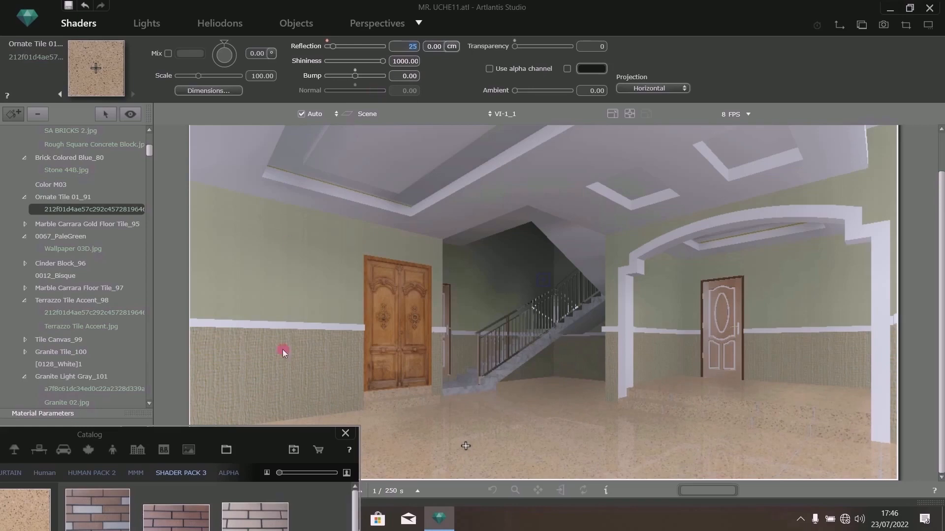
- Lighten the Ornate Tile 01_91 diffuse colour further to grey 211, 211, 211
{"action": "left_click_drag", "start_coordinate": [270, 438], "coordinate": [819, 512]}
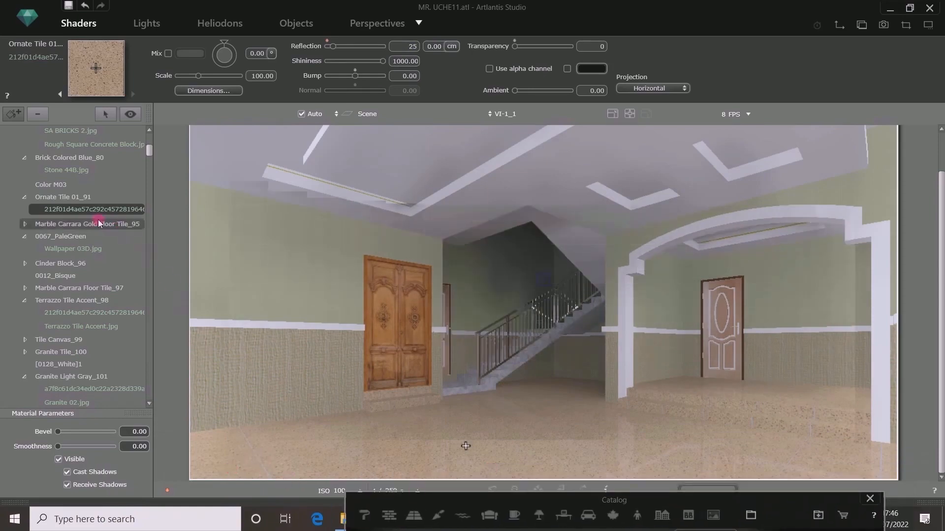
{"action": "left_click", "coordinate": [61, 197]}
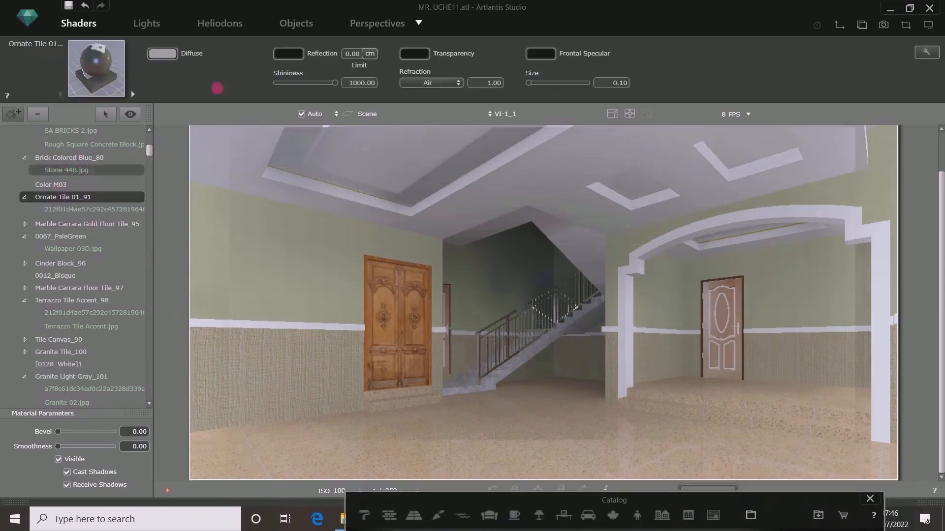
{"action": "left_click", "coordinate": [162, 54]}
{"action": "left_click_drag", "start_coordinate": [164, 94], "coordinate": [160, 91]}
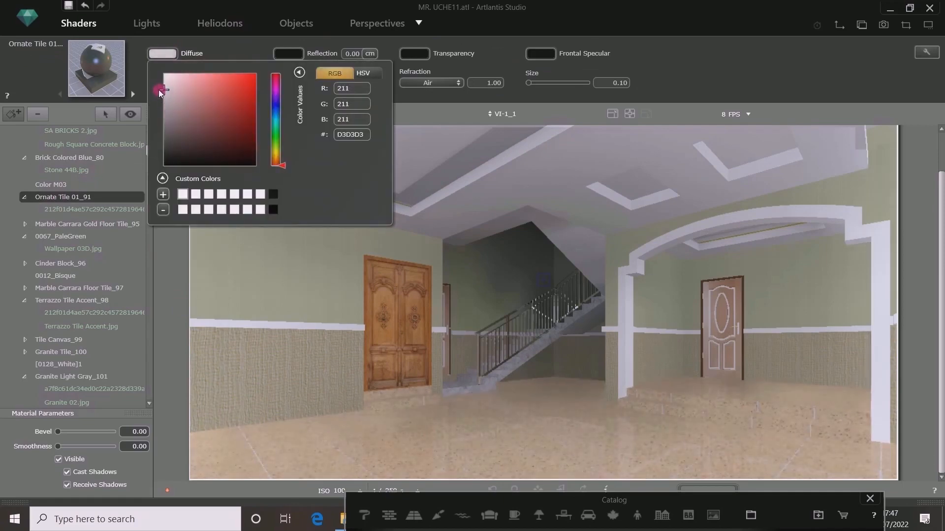
{"action": "left_click", "coordinate": [229, 49]}
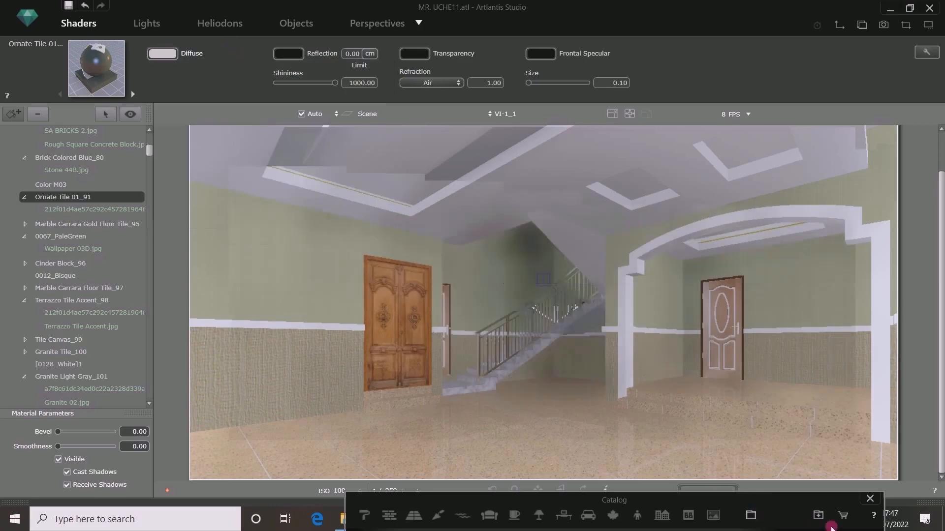
- Open the catalog's basic shaders, select the staircase material Carrera Marble_89 and delete its Carrera Marble.jpg texture layer
{"action": "left_click_drag", "start_coordinate": [788, 501], "coordinate": [767, 484]}
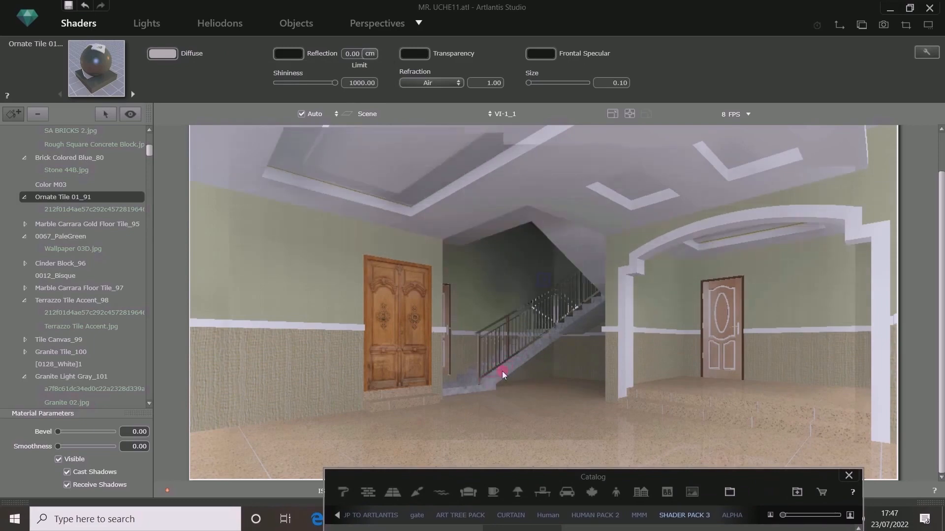
{"action": "left_click_drag", "start_coordinate": [707, 486], "coordinate": [743, 252]}
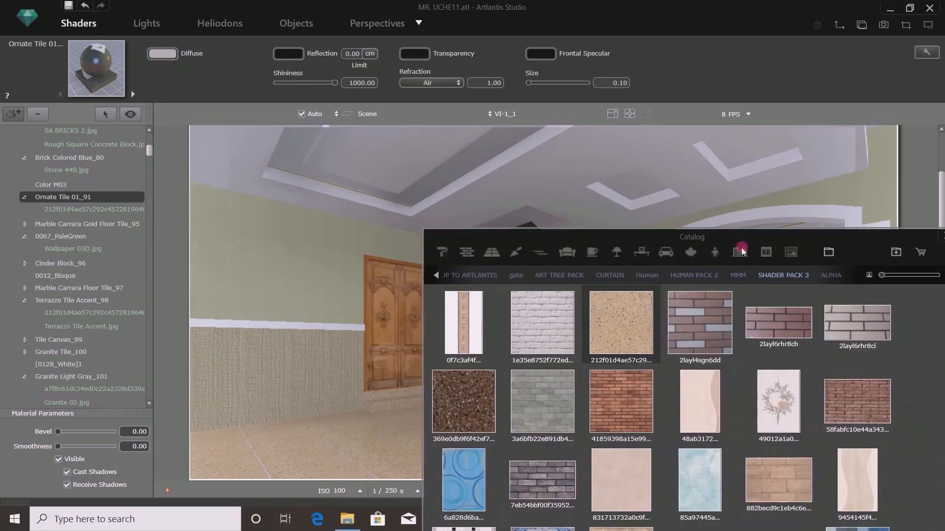
{"action": "left_click_drag", "start_coordinate": [604, 238], "coordinate": [734, 238]}
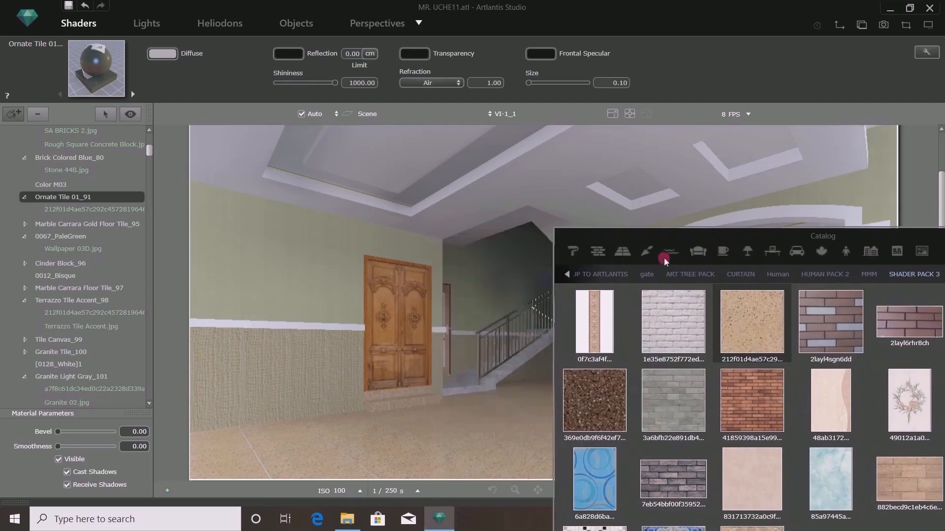
{"action": "left_click", "coordinate": [571, 252]}
{"action": "left_click_drag", "start_coordinate": [638, 243], "coordinate": [600, 116]}
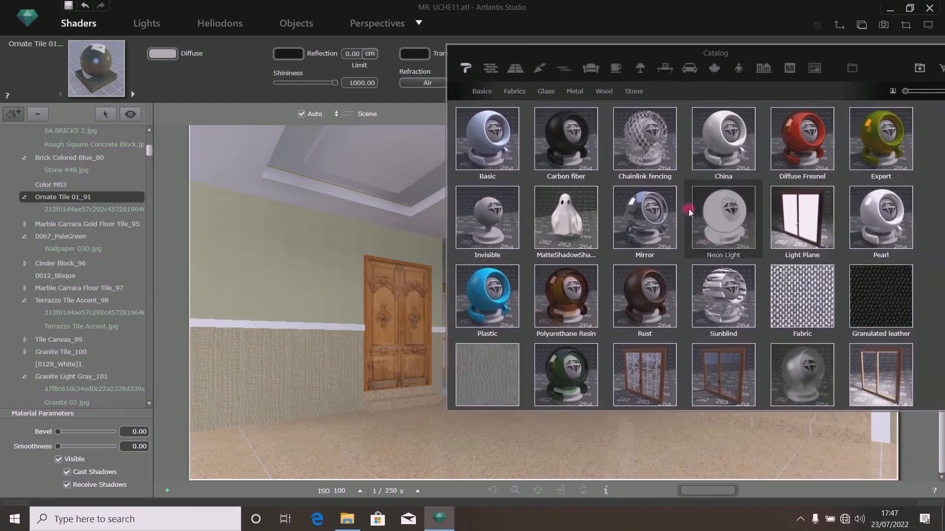
{"action": "scroll", "coordinate": [682, 206], "scroll_direction": "down", "scroll_amount": 5}
{"action": "left_click_drag", "start_coordinate": [688, 110], "coordinate": [753, 92]}
{"action": "left_click", "coordinate": [563, 237]}
{"action": "left_click", "coordinate": [674, 260]}
{"action": "left_click_drag", "start_coordinate": [662, 266], "coordinate": [506, 373]}
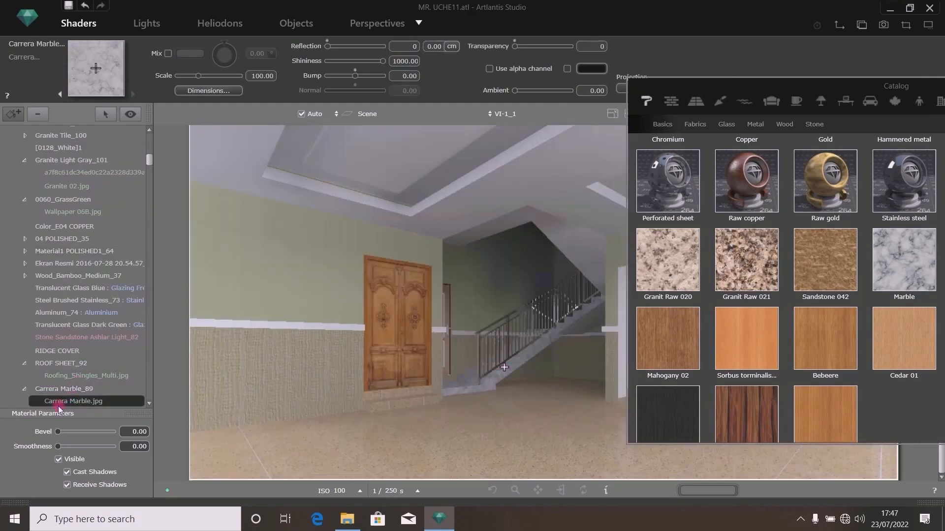
{"action": "right_click", "coordinate": [62, 404]}
{"action": "left_click", "coordinate": [98, 417]}
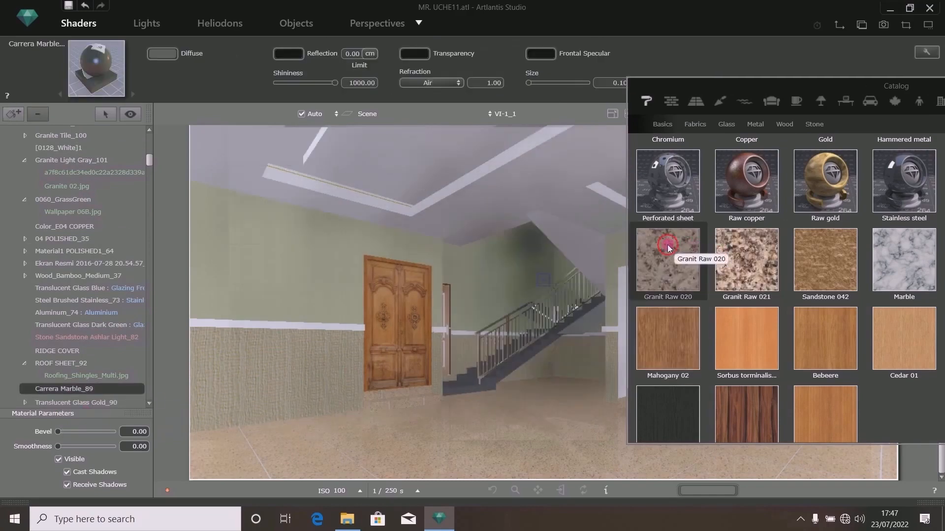
- Apply the Granit Raw 020 stone shader to the staircase
{"action": "left_click_drag", "start_coordinate": [657, 276], "coordinate": [485, 388]}
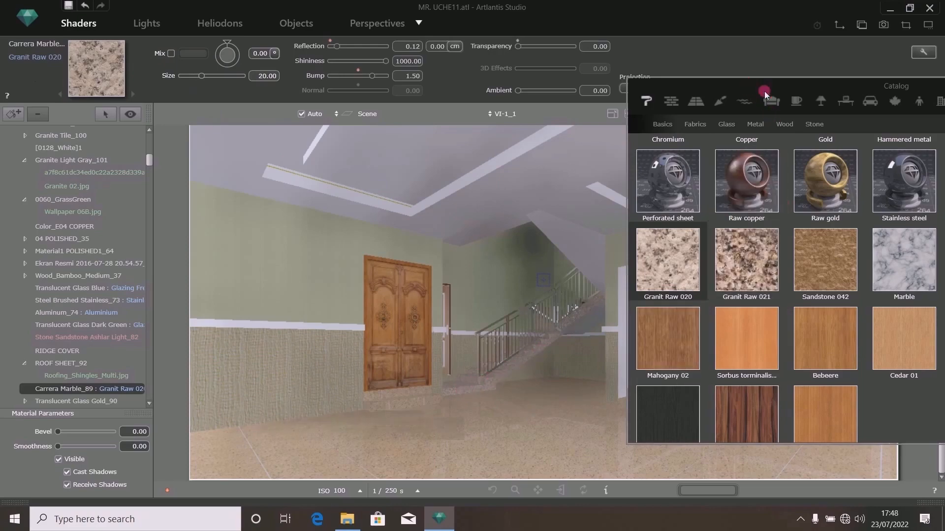
{"action": "left_click_drag", "start_coordinate": [764, 90], "coordinate": [462, 92]}
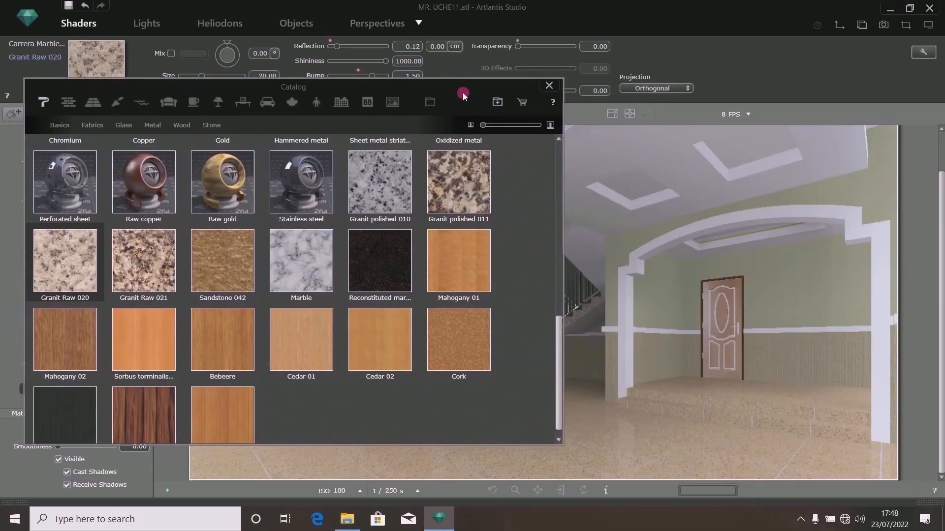
- From the ALPHA collection, place the fi+(214)2 lounge set in the middle of the room and select it
{"action": "left_click", "coordinate": [434, 103]}
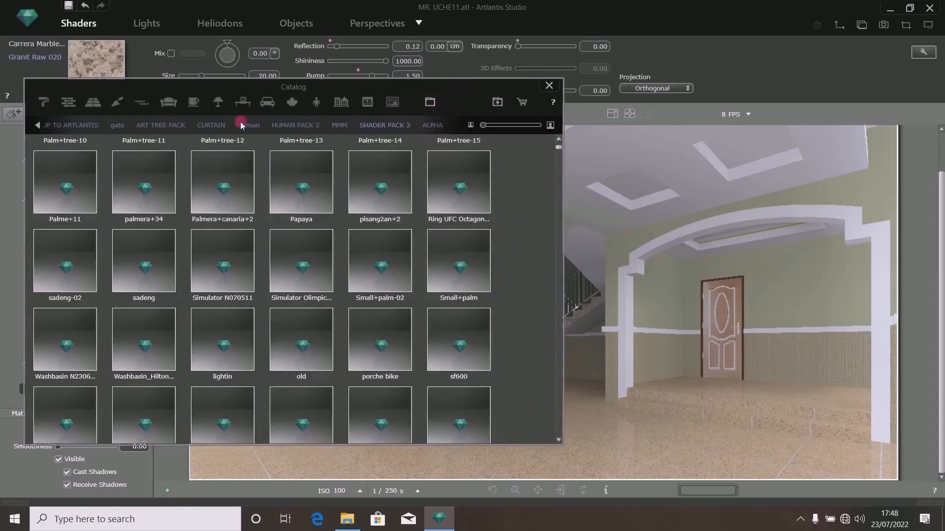
{"action": "left_click", "coordinate": [441, 129]}
{"action": "left_click_drag", "start_coordinate": [450, 93], "coordinate": [554, 87]}
{"action": "left_click", "coordinate": [399, 241]}
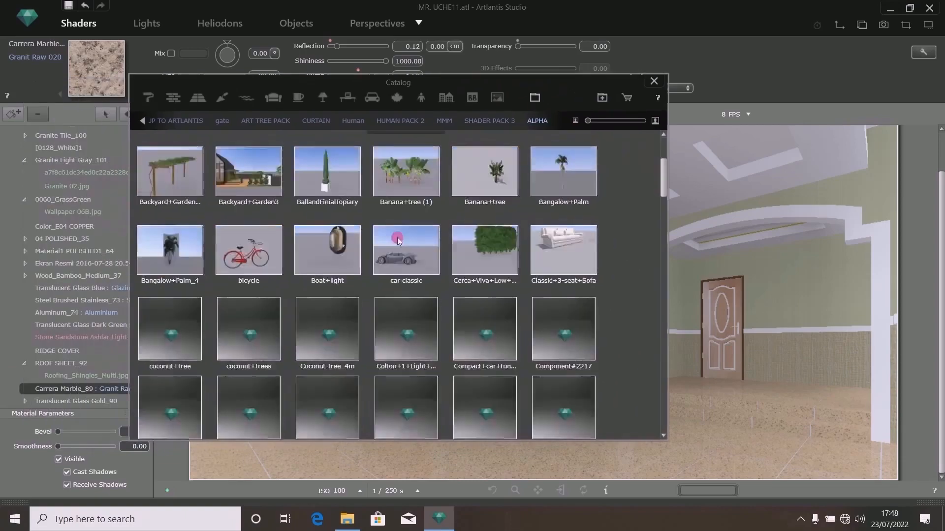
{"action": "scroll", "coordinate": [399, 240], "scroll_direction": "down", "scroll_amount": 15}
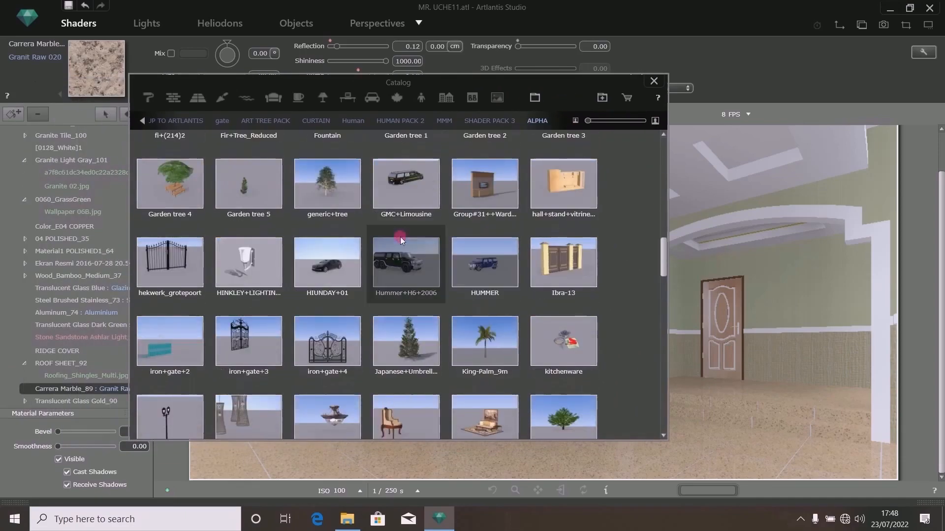
{"action": "scroll", "coordinate": [400, 237], "scroll_direction": "up", "scroll_amount": 3}
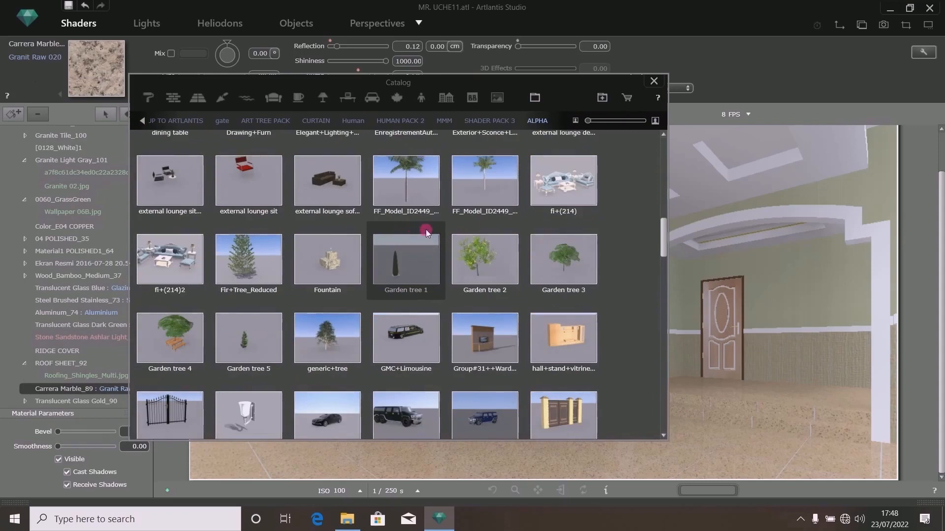
{"action": "left_click_drag", "start_coordinate": [164, 257], "coordinate": [497, 454]}
{"action": "left_click_drag", "start_coordinate": [569, 89], "coordinate": [78, 190]}
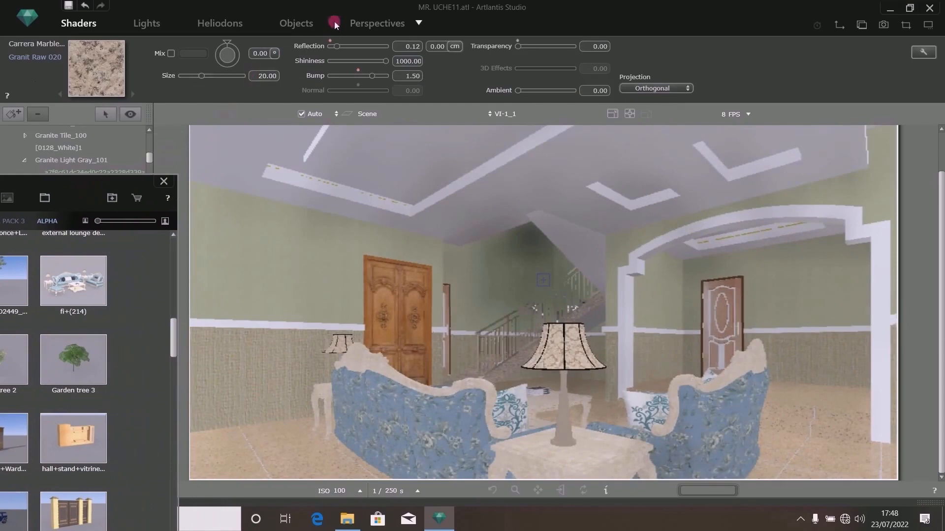
{"action": "double_click", "coordinate": [498, 416]}
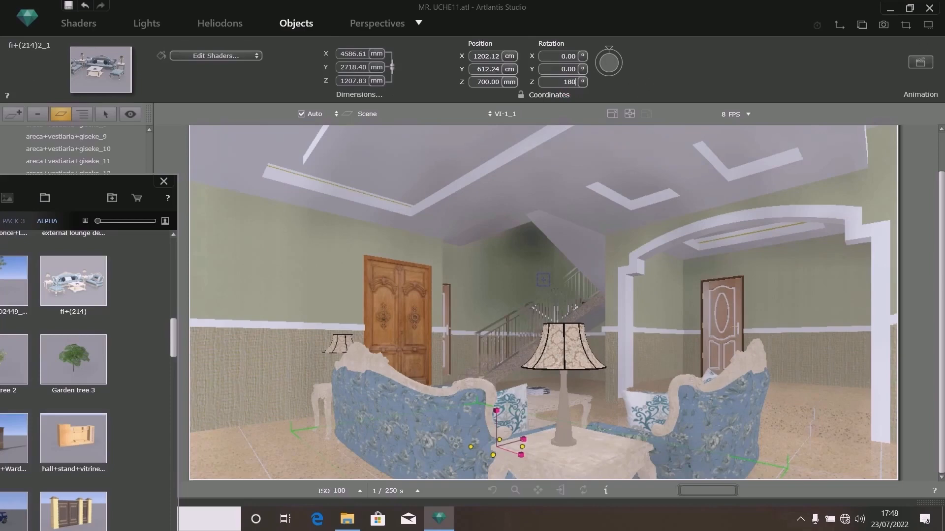
- Set the lounge set's Z rotation to 180° and shift it slightly in plan toward the back of the room
{"action": "key", "text": "Return"}
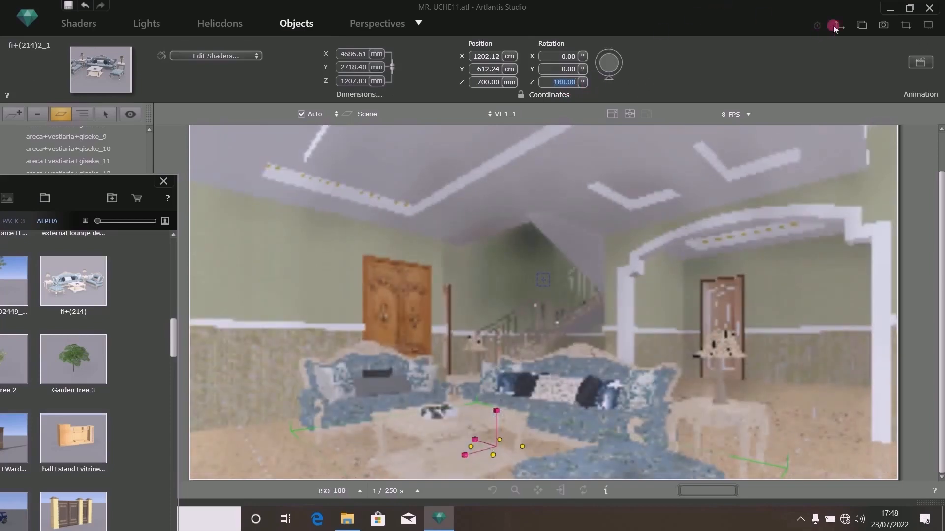
{"action": "left_click", "coordinate": [837, 26]}
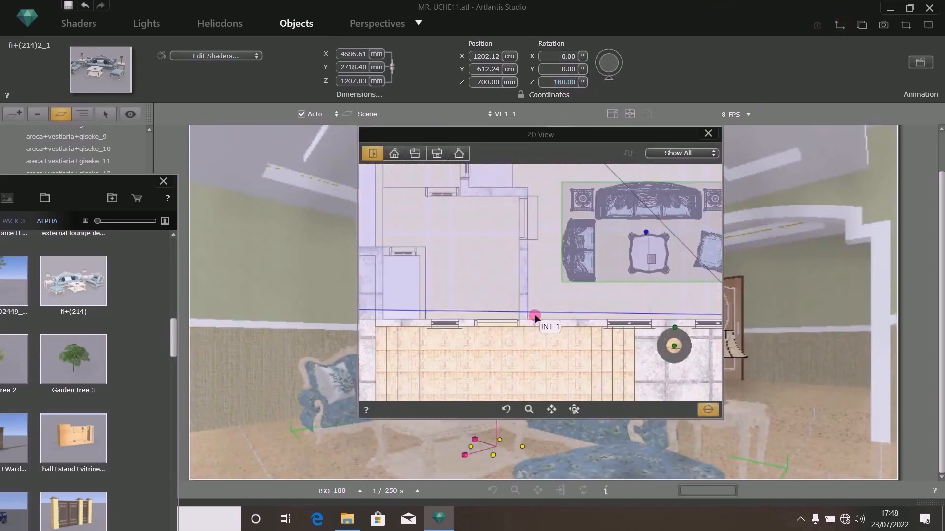
{"action": "scroll", "coordinate": [535, 318], "scroll_direction": "down", "scroll_amount": 2}
{"action": "scroll", "coordinate": [629, 251], "scroll_direction": "up", "scroll_amount": 2}
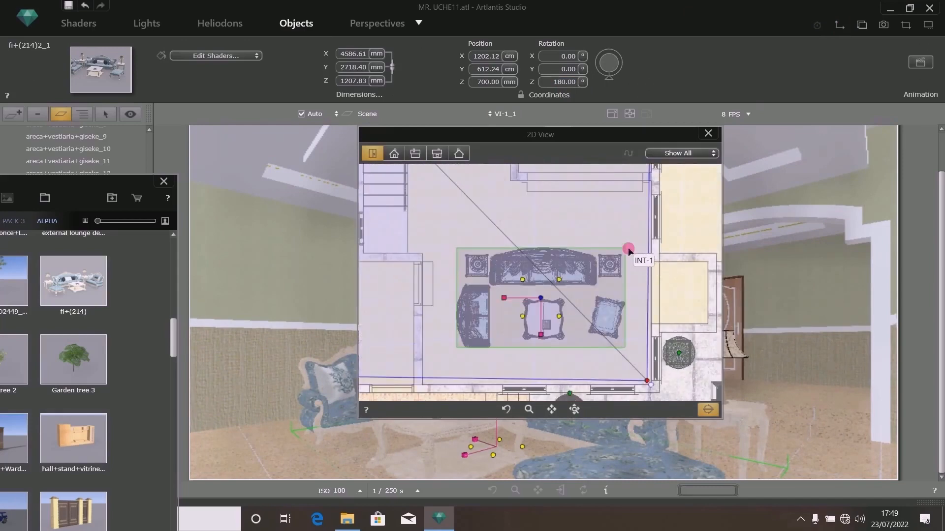
{"action": "left_click_drag", "start_coordinate": [629, 250], "coordinate": [634, 226]}
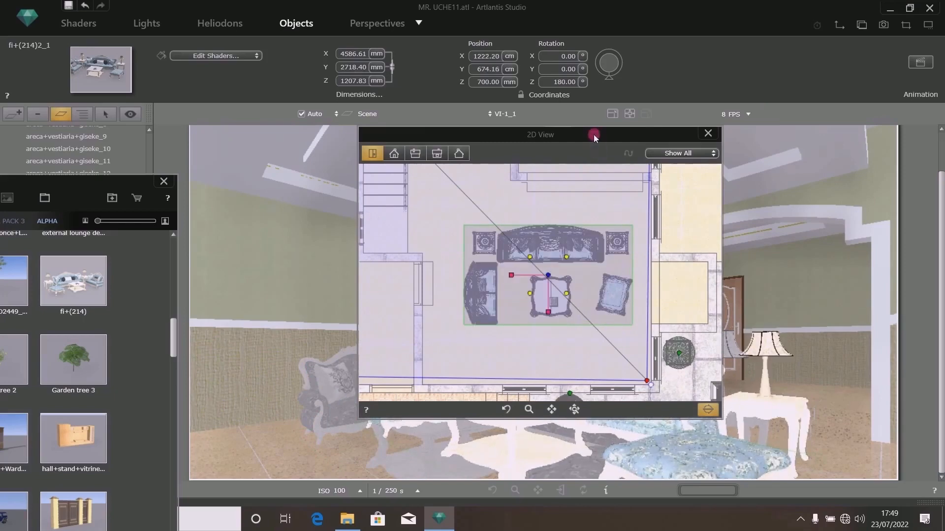
{"action": "left_click_drag", "start_coordinate": [596, 135], "coordinate": [622, 129]}
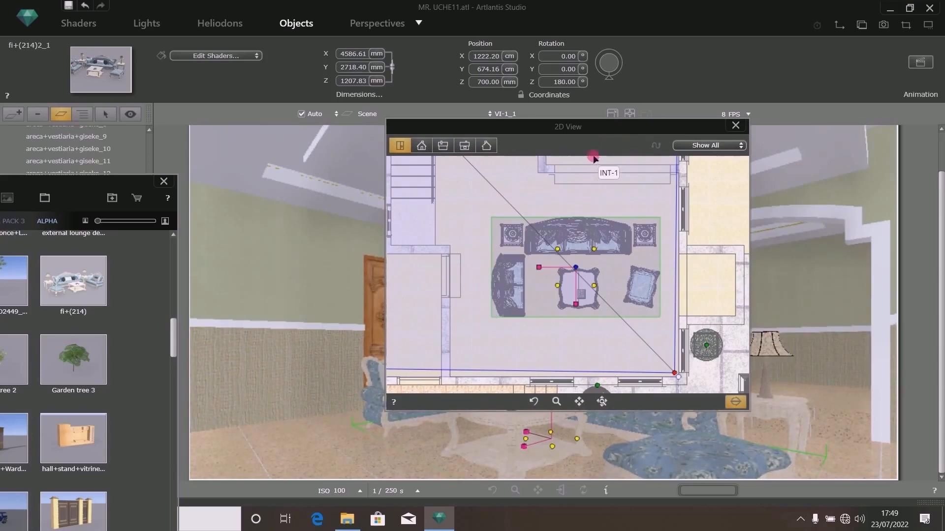
{"action": "left_click_drag", "start_coordinate": [654, 146], "coordinate": [265, 230]}
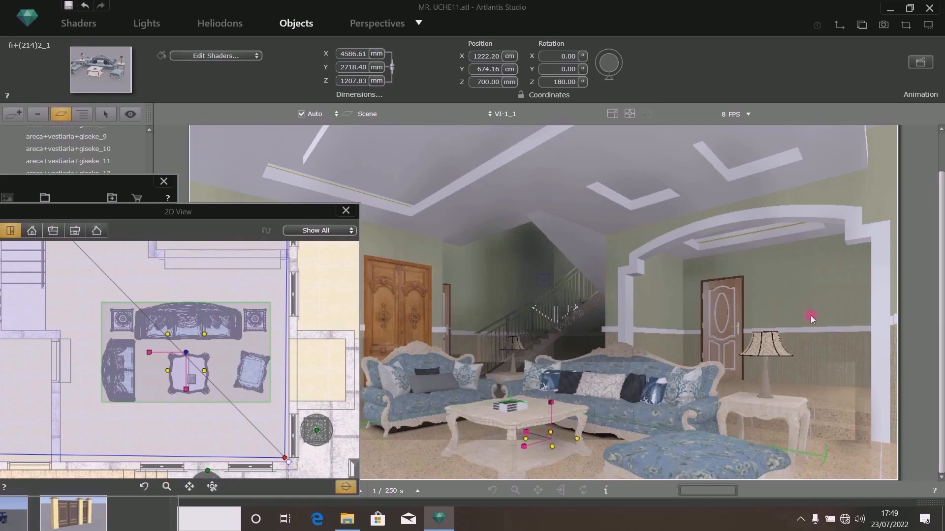
{"action": "left_click_drag", "start_coordinate": [228, 214], "coordinate": [700, 133]}
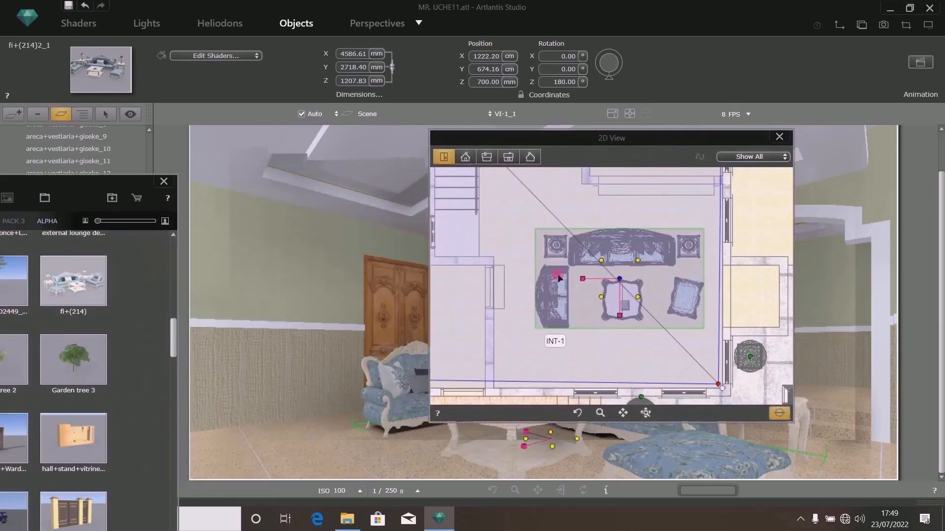
{"action": "left_click_drag", "start_coordinate": [586, 140], "coordinate": [648, 124]}
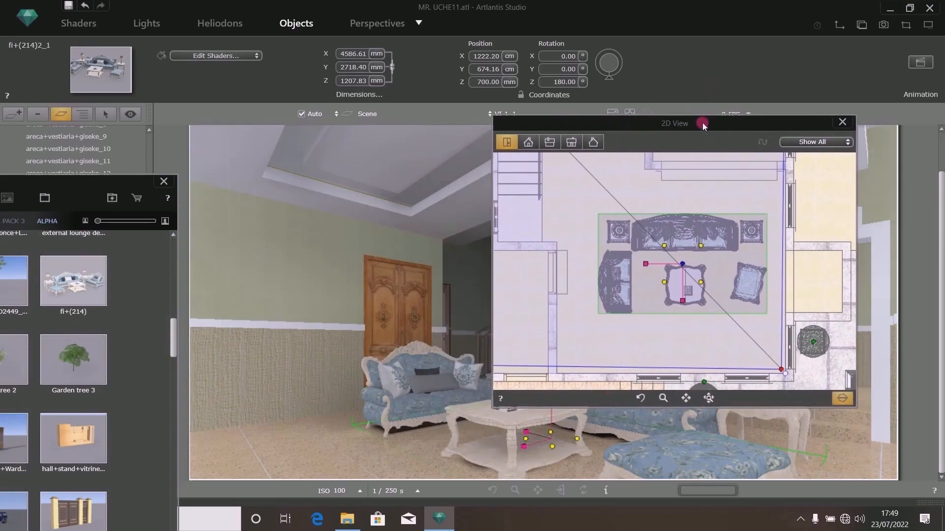
{"action": "left_click_drag", "start_coordinate": [703, 124], "coordinate": [729, 119]}
{"action": "left_click_drag", "start_coordinate": [67, 191], "coordinate": [635, 127]}
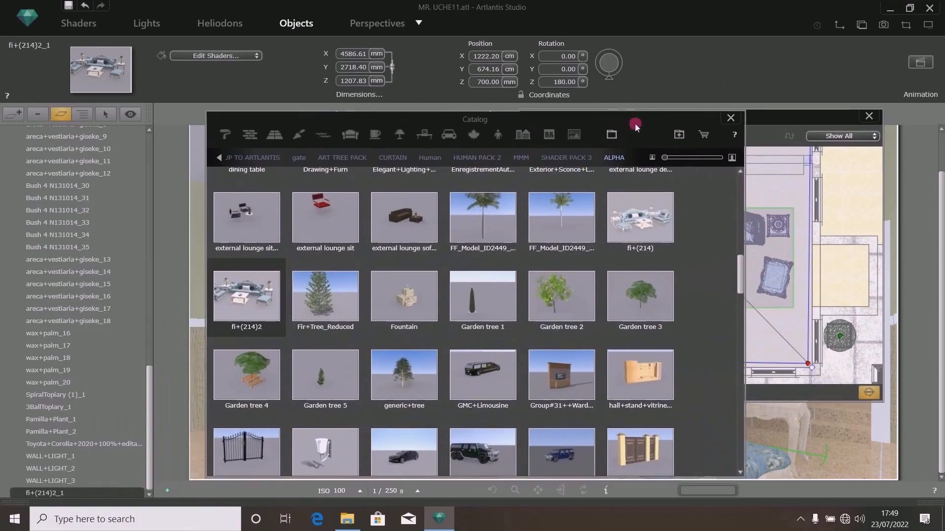
{"action": "left_click", "coordinate": [800, 520]}
{"action": "left_click", "coordinate": [800, 522]}
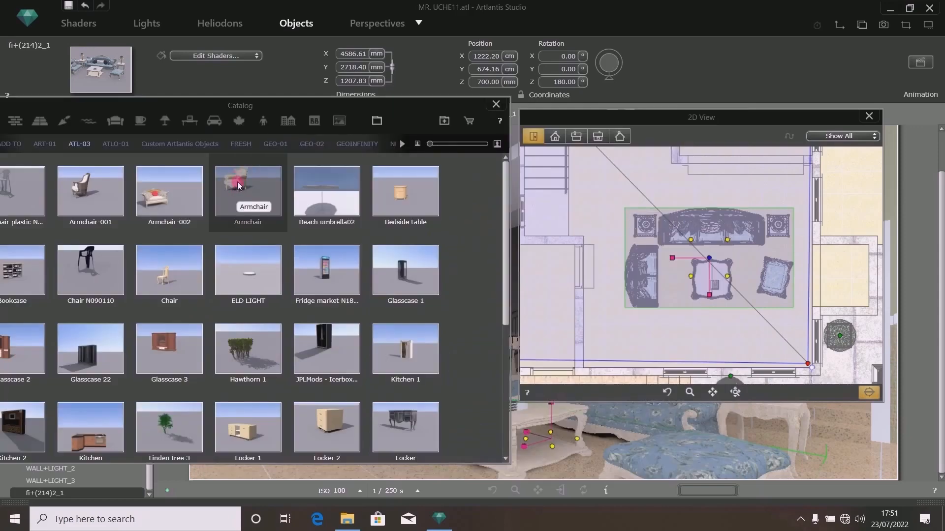
- Place the Armchair from the ATL-03 catalog into the room and scale its height to 1200 mm
{"action": "left_click_drag", "start_coordinate": [238, 186], "coordinate": [601, 419]}
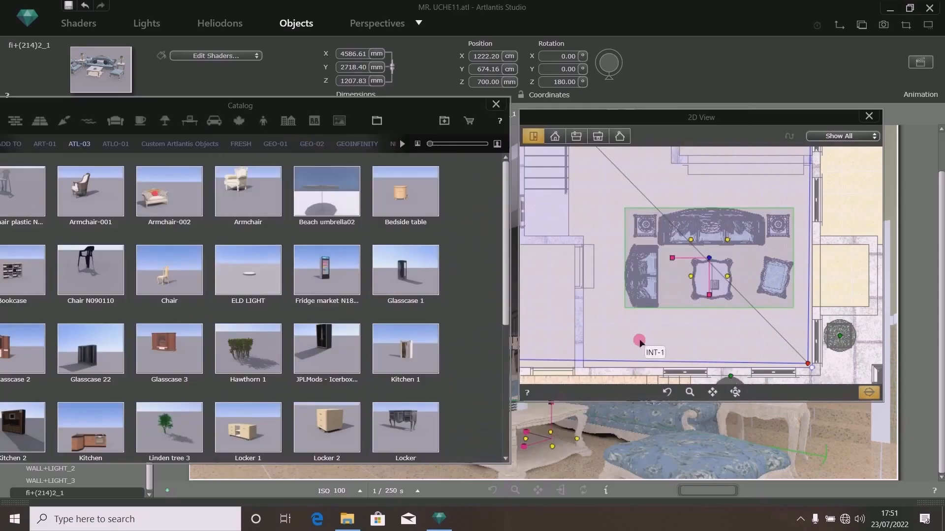
{"action": "left_click_drag", "start_coordinate": [640, 343], "coordinate": [640, 246]}
{"action": "mouse_move", "coordinate": [413, 120]}
{"action": "left_mouse_down"}
{"action": "mouse_move", "coordinate": [342, 91]}
{"action": "mouse_move", "coordinate": [218, 102]}
{"action": "left_mouse_up"}
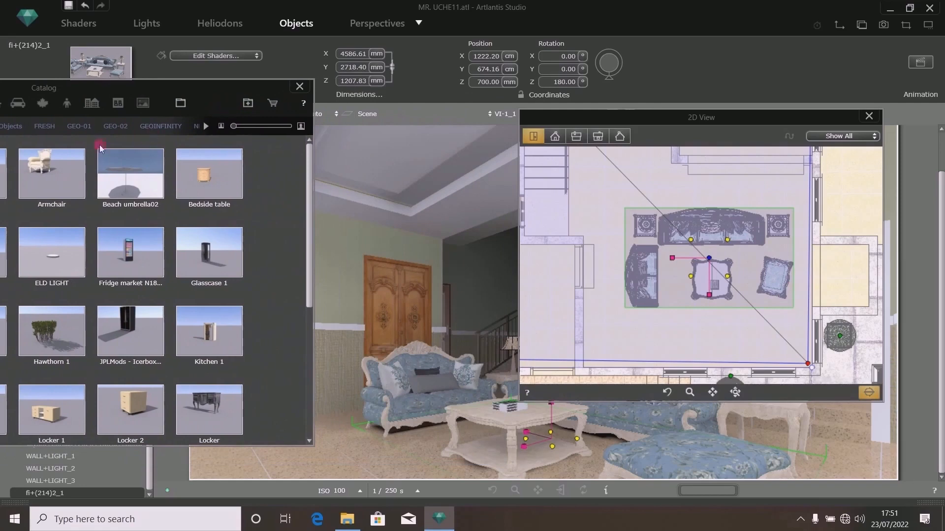
{"action": "mouse_move", "coordinate": [51, 174]}
{"action": "left_mouse_down"}
{"action": "mouse_move", "coordinate": [169, 278]}
{"action": "mouse_move", "coordinate": [332, 464]}
{"action": "left_mouse_up"}
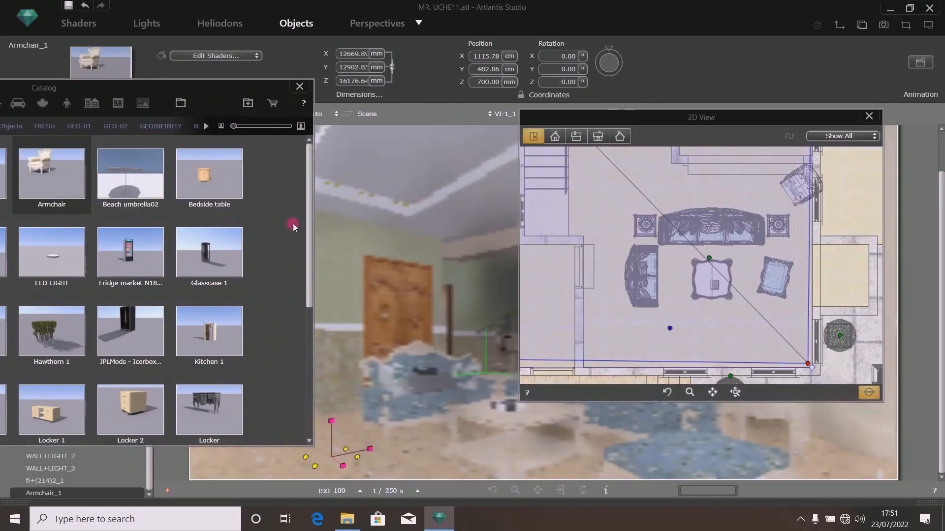
{"action": "left_click_drag", "start_coordinate": [223, 92], "coordinate": [70, 129]}
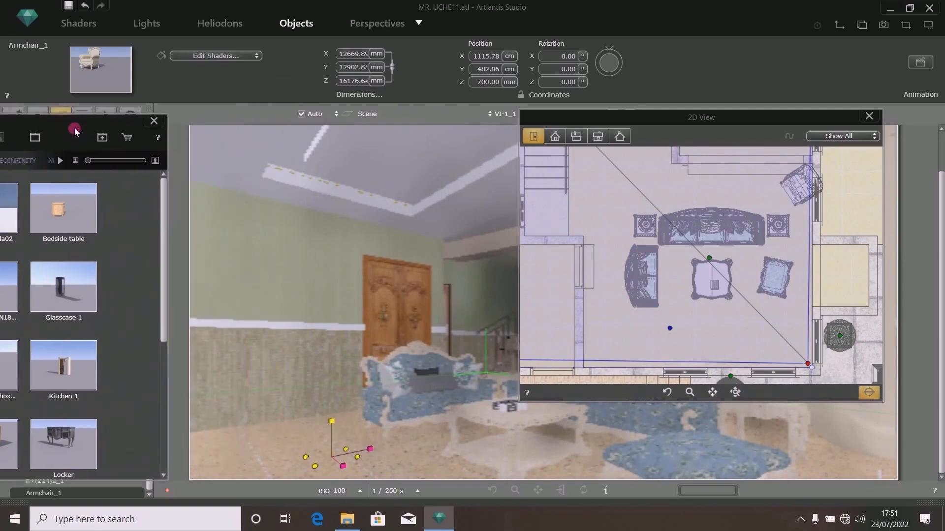
{"action": "left_click", "coordinate": [348, 82]}
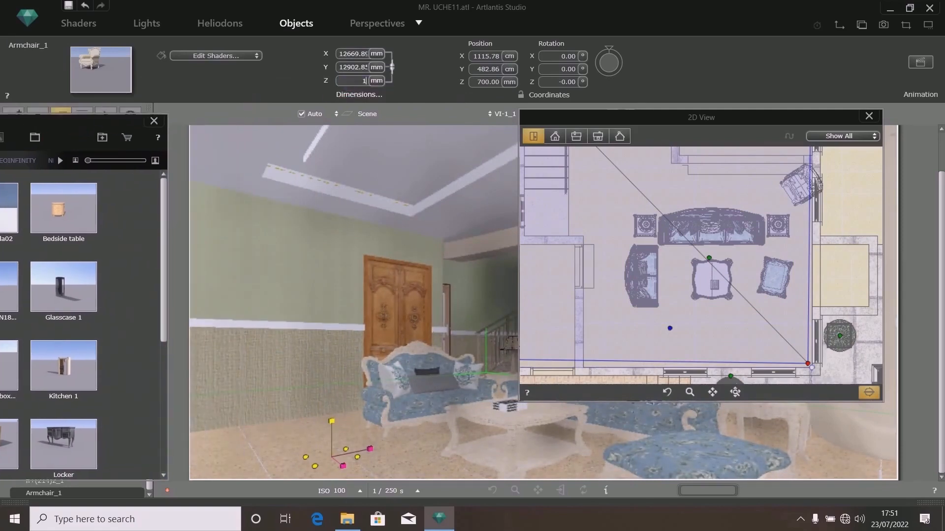
{"action": "key", "text": "Return"}
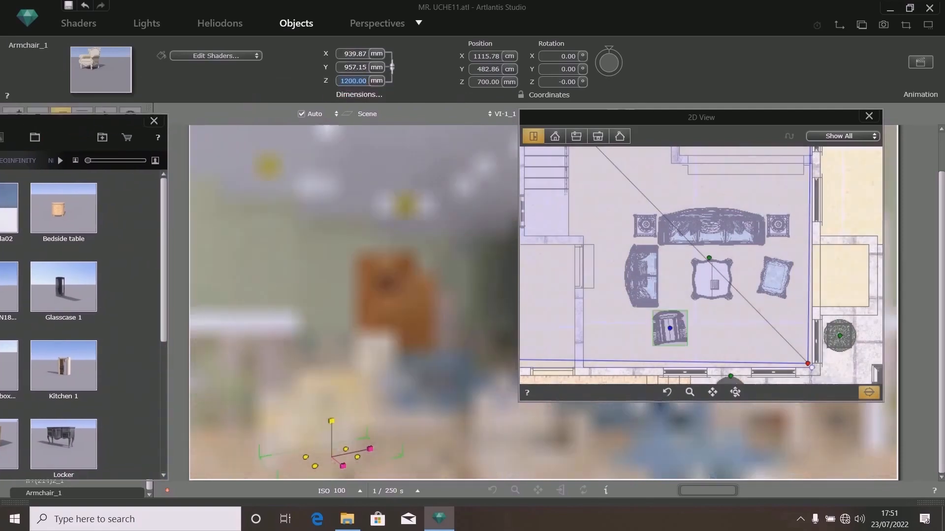
- Rotate the armchair to 270° about Z and move it in plan to the room's front-left corner
{"action": "scroll", "coordinate": [691, 332], "scroll_direction": "up", "scroll_amount": 3}
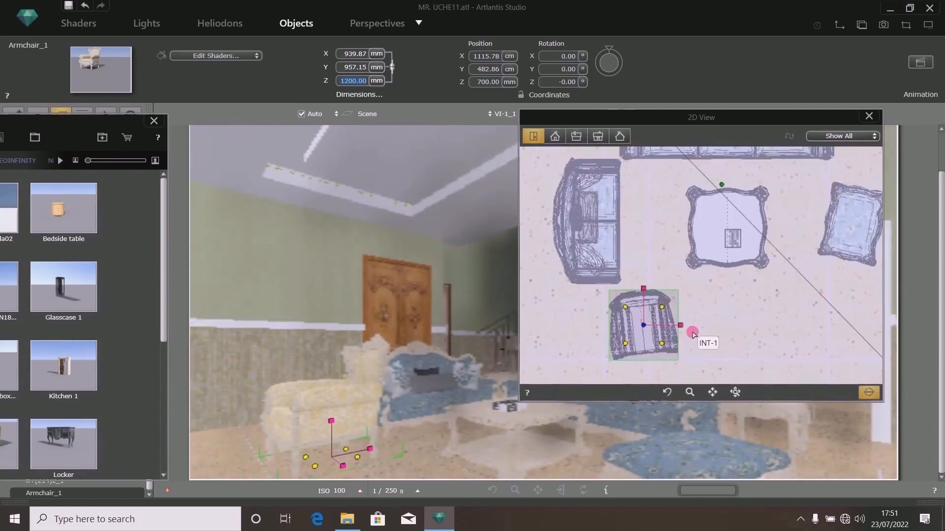
{"action": "left_click", "coordinate": [561, 82]}
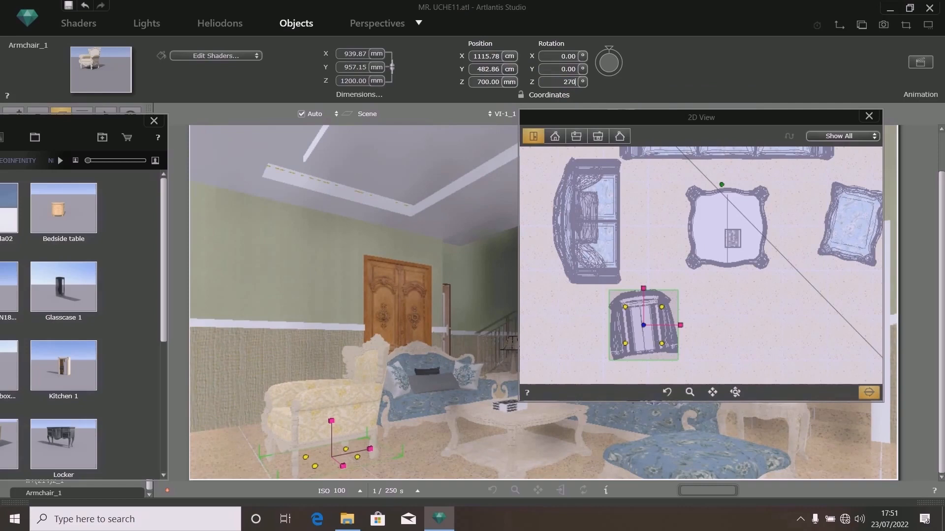
{"action": "type", "text": "270"}
{"action": "key", "text": "Return"}
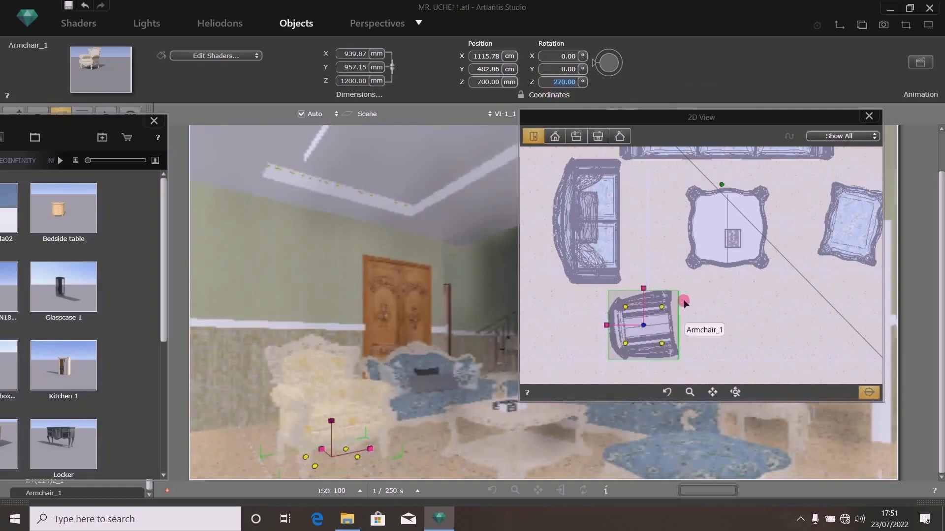
{"action": "left_click_drag", "start_coordinate": [679, 293], "coordinate": [616, 317]}
{"action": "scroll", "coordinate": [617, 319], "scroll_direction": "down", "scroll_amount": 4}
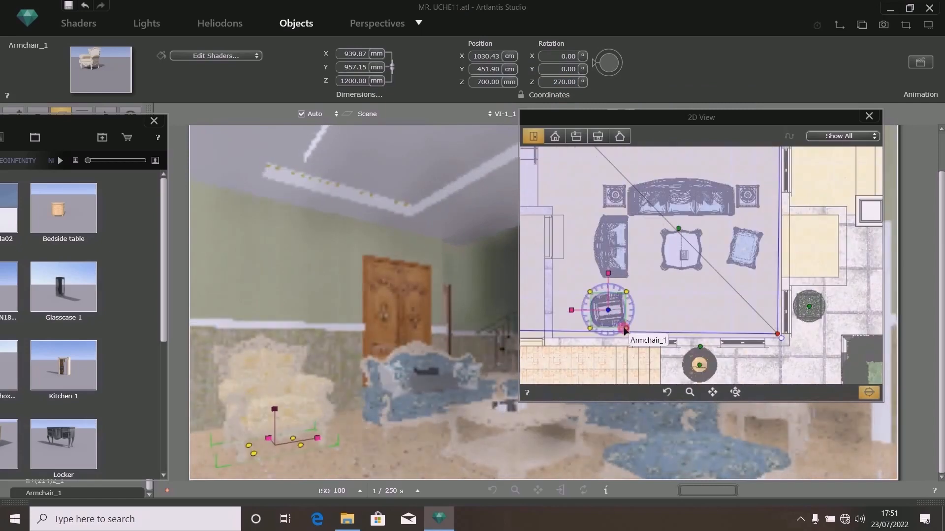
{"action": "scroll", "coordinate": [625, 322], "scroll_direction": "up", "scroll_amount": 4}
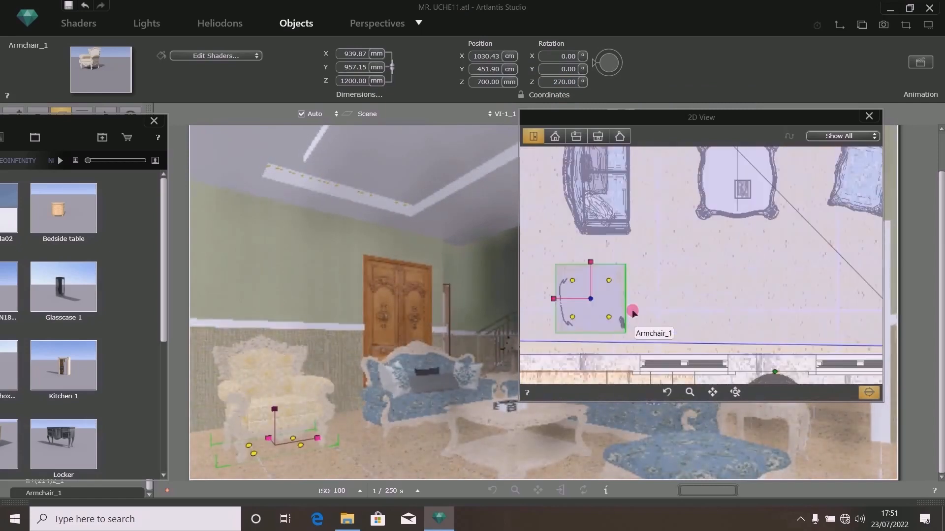
{"action": "left_click_drag", "start_coordinate": [626, 265], "coordinate": [628, 264]}
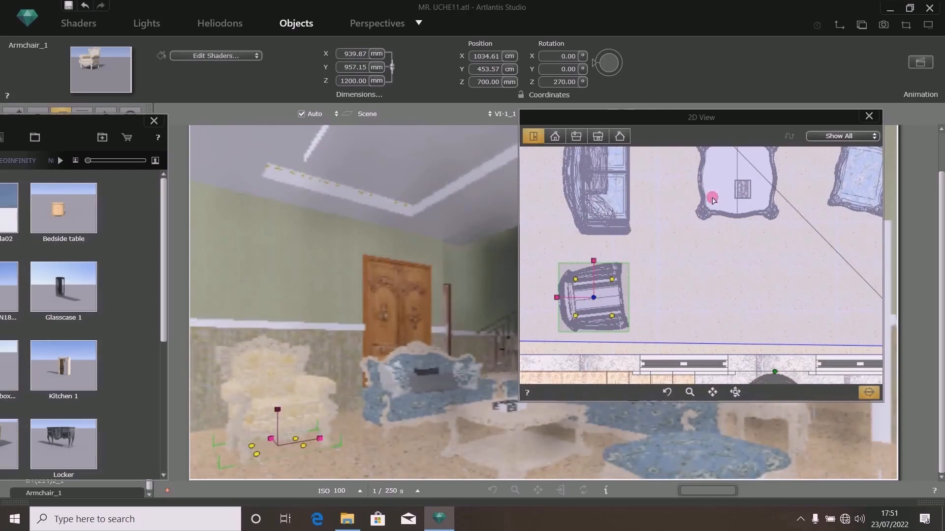
- Copy the armchair's cream fabric shader onto the lounge set's sofas
{"action": "left_click_drag", "start_coordinate": [746, 114], "coordinate": [682, 506]}
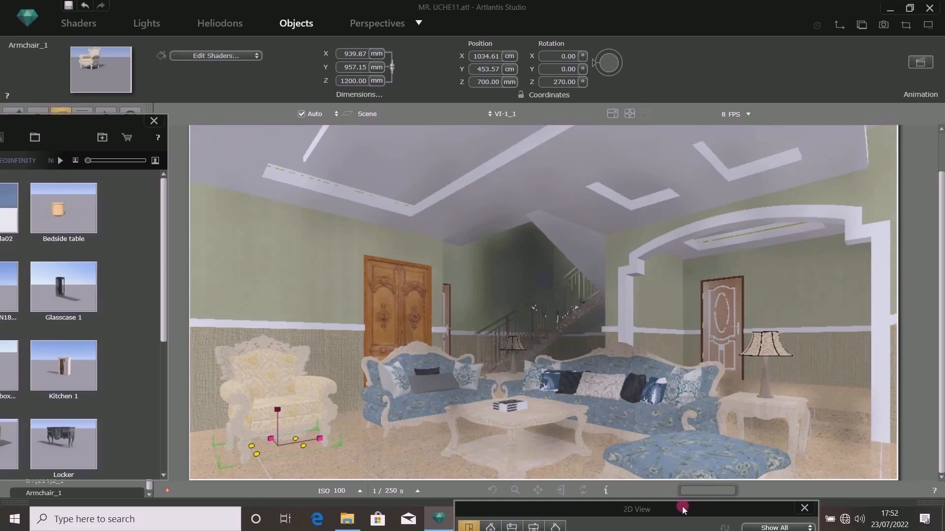
{"action": "left_click_drag", "start_coordinate": [682, 507], "coordinate": [381, 474]}
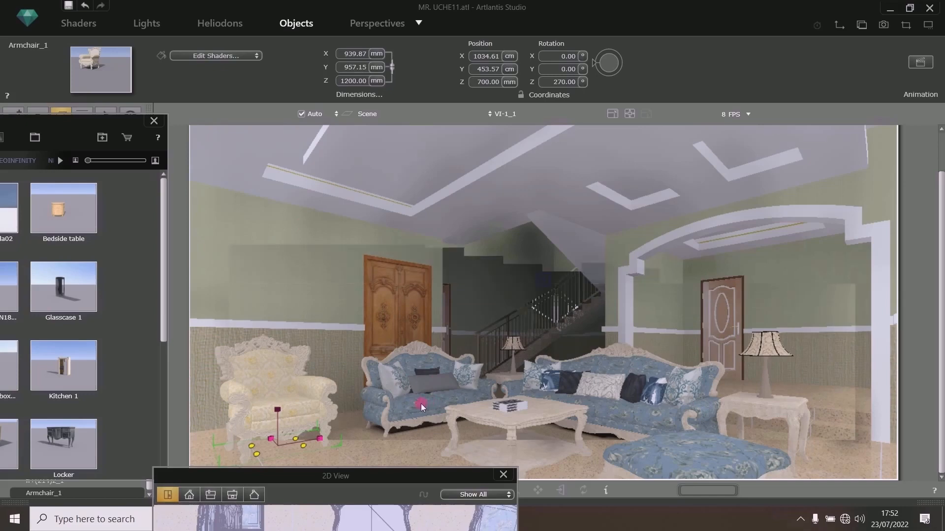
{"action": "left_click", "coordinate": [70, 22]}
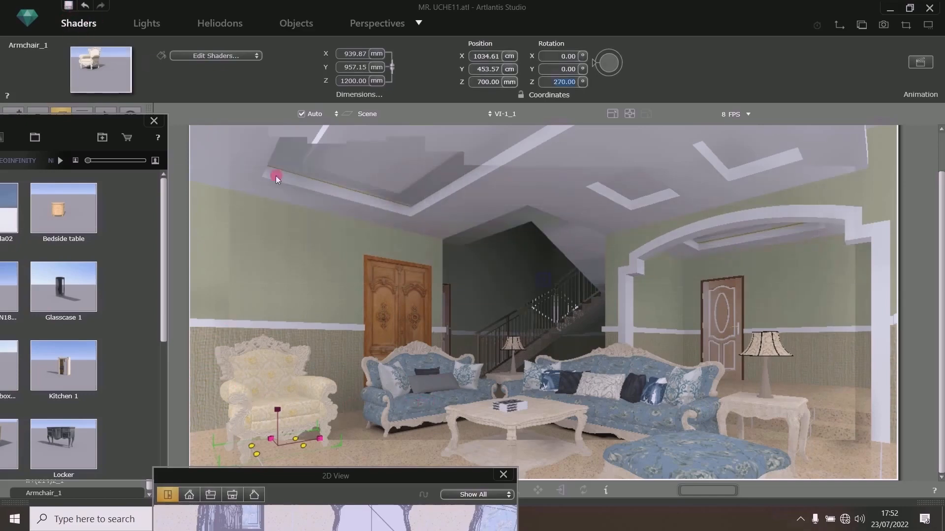
{"action": "left_click", "coordinate": [271, 386]}
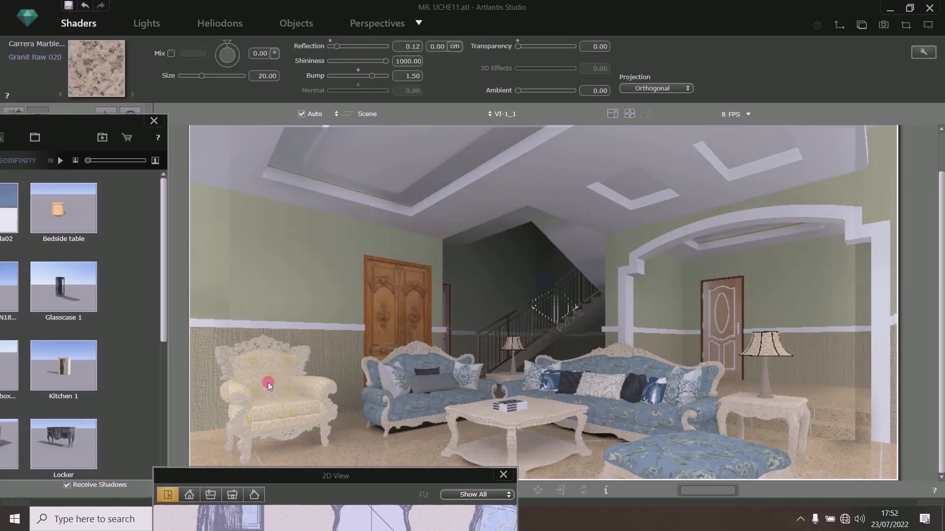
{"action": "left_click", "coordinate": [592, 407]}
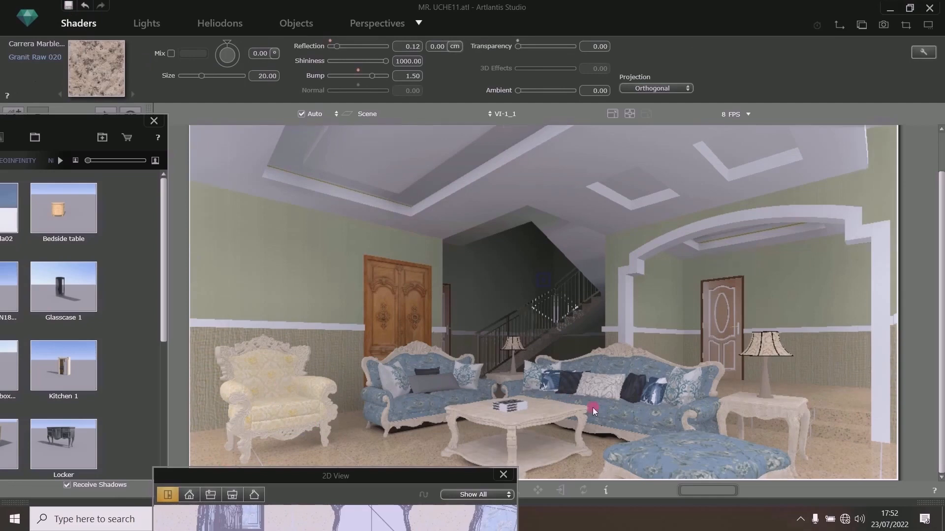
{"action": "left_click", "coordinate": [267, 377]}
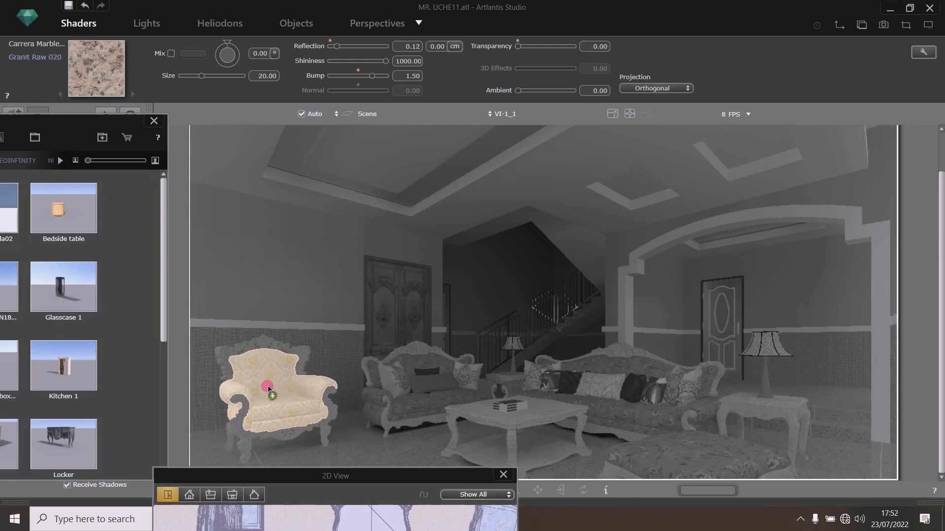
{"action": "mouse_move", "coordinate": [315, 399]}
{"action": "left_mouse_down"}
{"action": "mouse_move", "coordinate": [370, 388]}
{"action": "mouse_move", "coordinate": [415, 403]}
{"action": "left_mouse_up"}
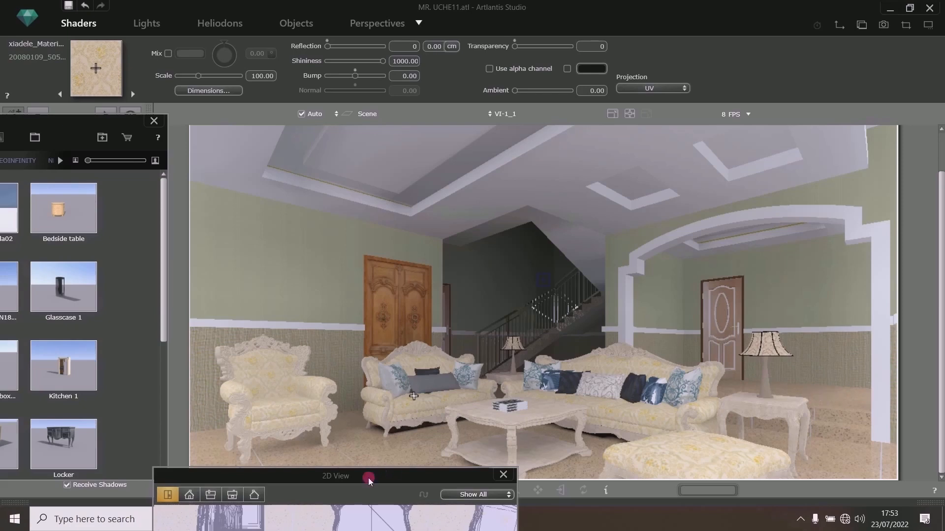
- Place the dining+table object from the SKETCHUP TO ARTLANTIS collection into the room, behind the sofas
{"action": "left_click_drag", "start_coordinate": [374, 477], "coordinate": [713, 456]}
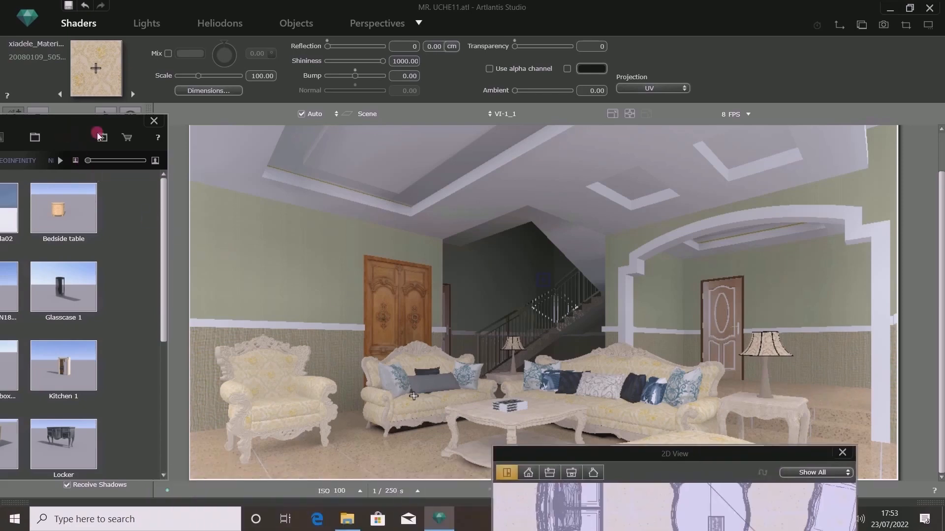
{"action": "left_click_drag", "start_coordinate": [95, 135], "coordinate": [563, 153]}
{"action": "left_click", "coordinate": [528, 178]}
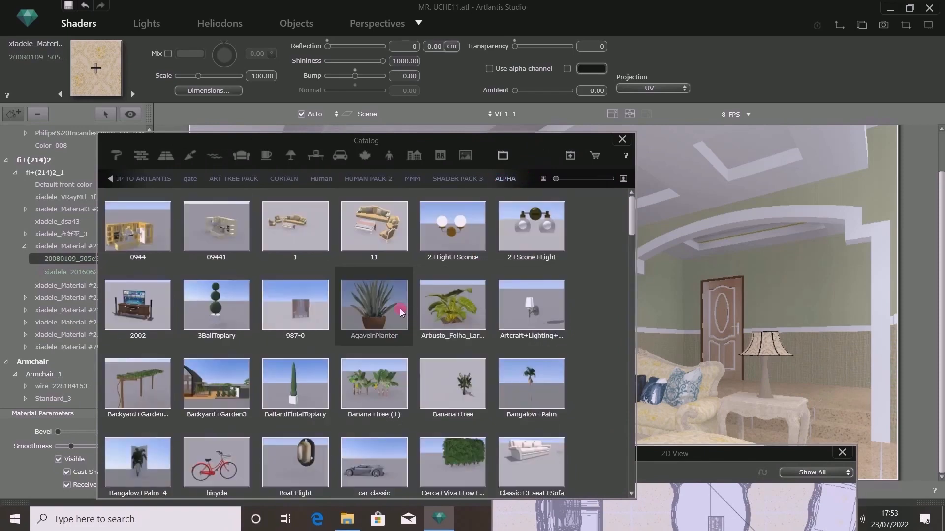
{"action": "scroll", "coordinate": [411, 318], "scroll_direction": "down", "scroll_amount": 5}
{"action": "scroll", "coordinate": [401, 312], "scroll_direction": "down", "scroll_amount": 5}
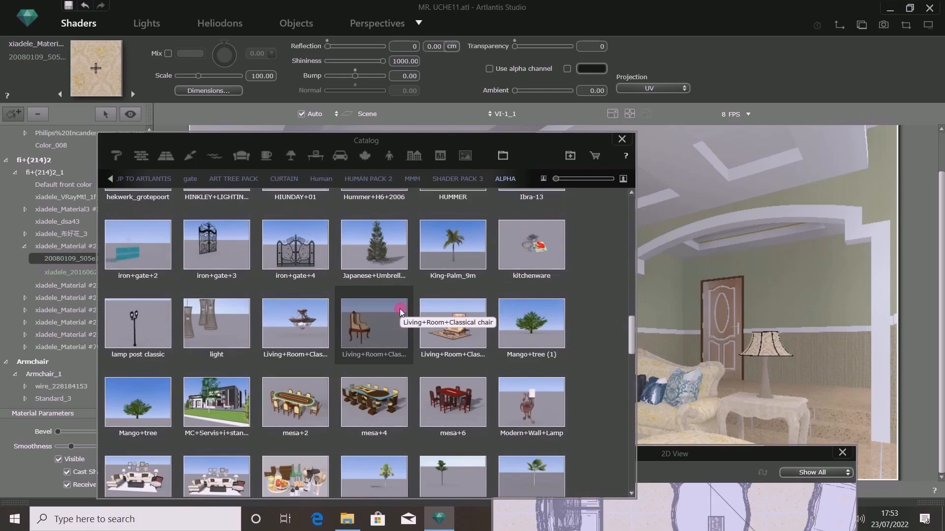
{"action": "scroll", "coordinate": [399, 305], "scroll_direction": "up", "scroll_amount": 5}
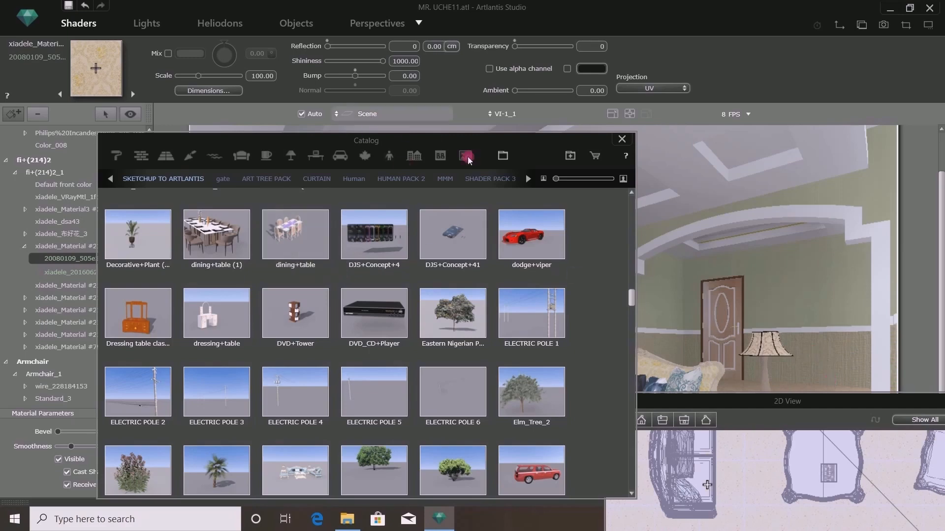
{"action": "left_click_drag", "start_coordinate": [530, 155], "coordinate": [330, 137]}
{"action": "left_click_drag", "start_coordinate": [757, 404], "coordinate": [789, 463]}
{"action": "left_click_drag", "start_coordinate": [305, 153], "coordinate": [393, 147]}
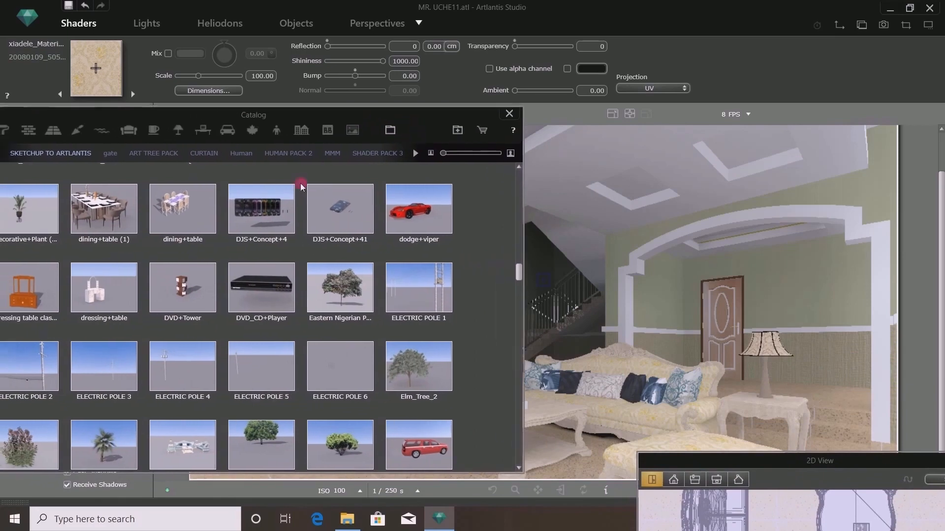
{"action": "left_click_drag", "start_coordinate": [176, 211], "coordinate": [821, 395]}
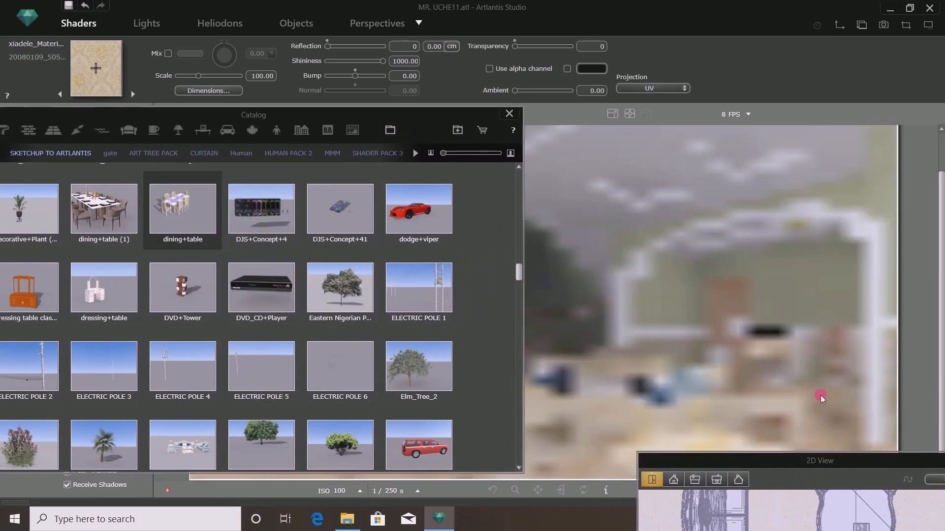
{"action": "left_click", "coordinate": [289, 26]}
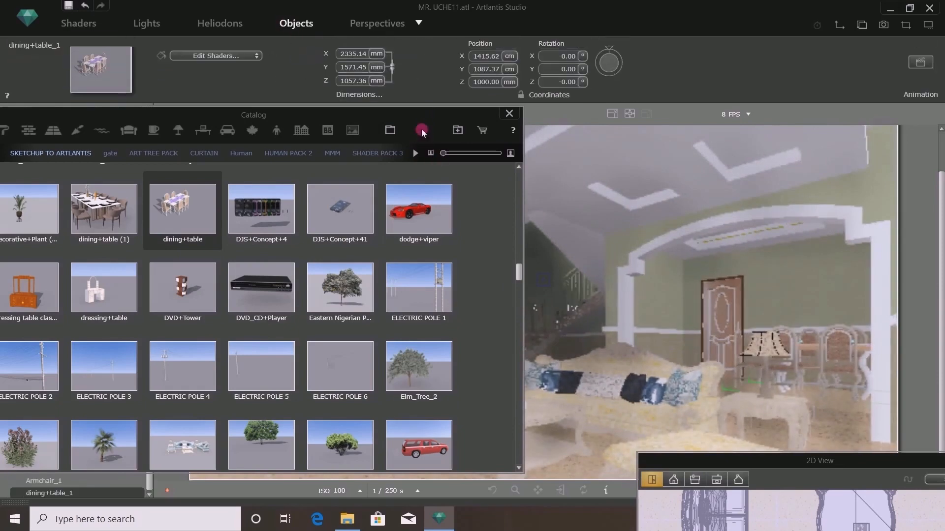
- Move the dining table in plan so it sits centred in the dining area behind the sofas
{"action": "left_click_drag", "start_coordinate": [418, 122], "coordinate": [237, 152]}
{"action": "left_click_drag", "start_coordinate": [874, 465], "coordinate": [532, 167]}
{"action": "scroll", "coordinate": [518, 309], "scroll_direction": "down", "scroll_amount": 4}
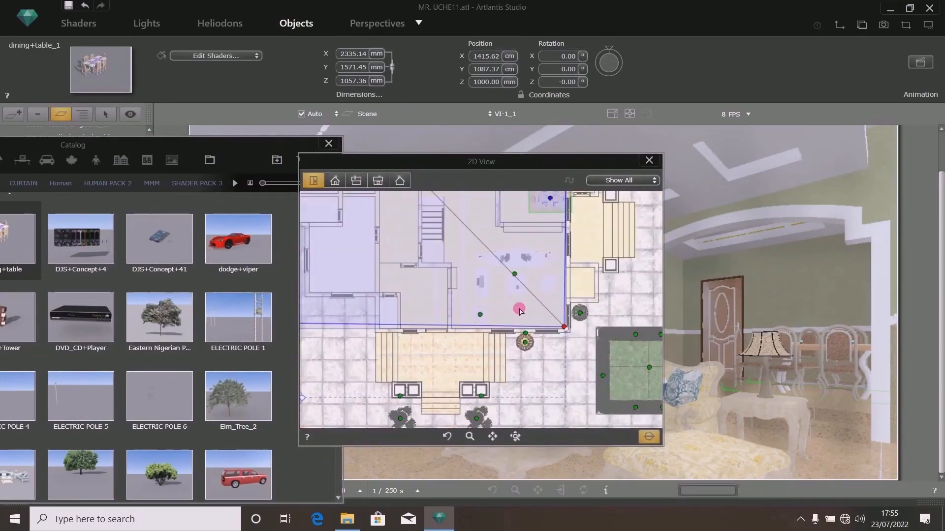
{"action": "scroll", "coordinate": [525, 269], "scroll_direction": "down", "scroll_amount": 3}
{"action": "scroll", "coordinate": [517, 237], "scroll_direction": "up", "scroll_amount": 8}
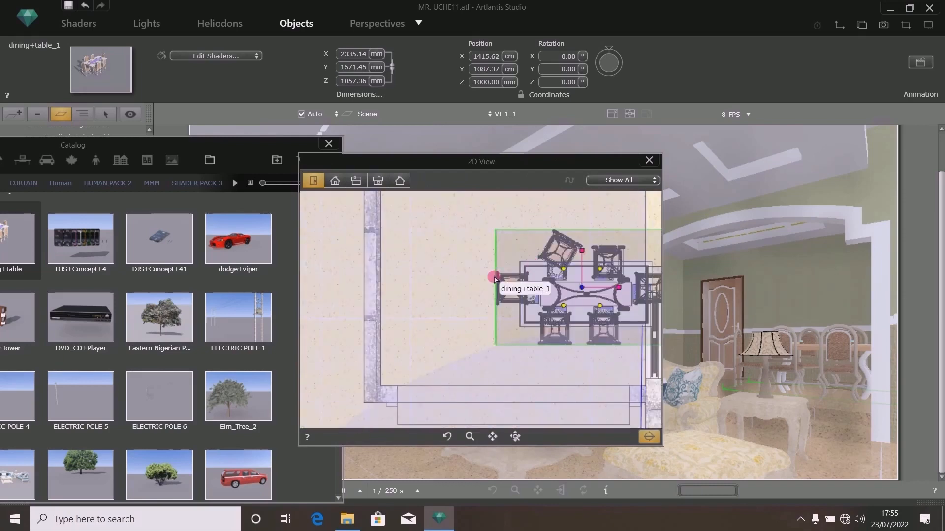
{"action": "scroll", "coordinate": [495, 278], "scroll_direction": "down", "scroll_amount": 3}
{"action": "left_click_drag", "start_coordinate": [494, 285], "coordinate": [464, 292]}
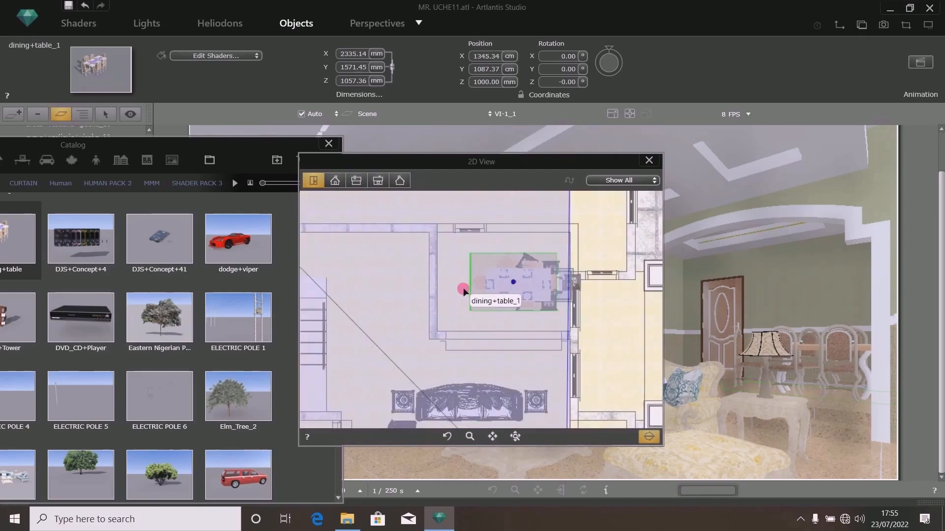
{"action": "left_click_drag", "start_coordinate": [548, 314], "coordinate": [553, 319]}
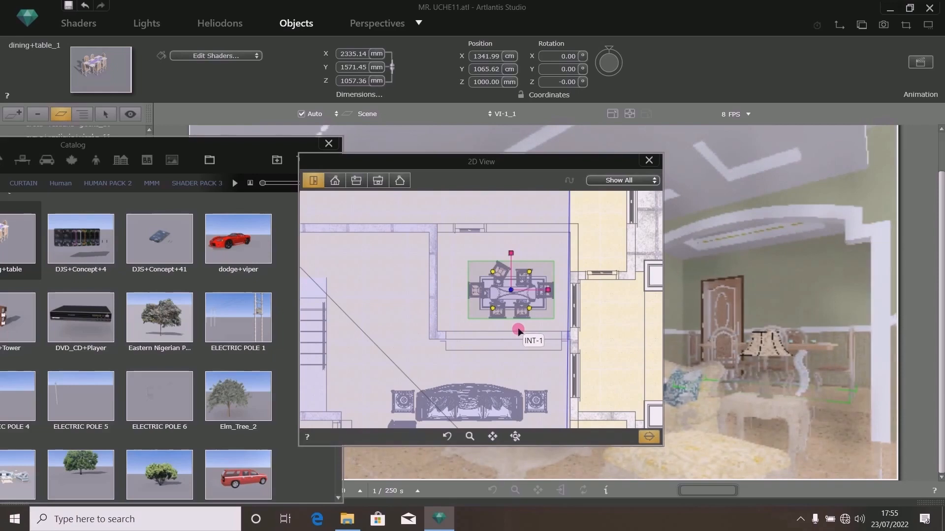
- Place the china_cabinet object from the SKETCHUP TO ARTLANTIS collection into the room
{"action": "left_click_drag", "start_coordinate": [555, 167], "coordinate": [663, 194]}
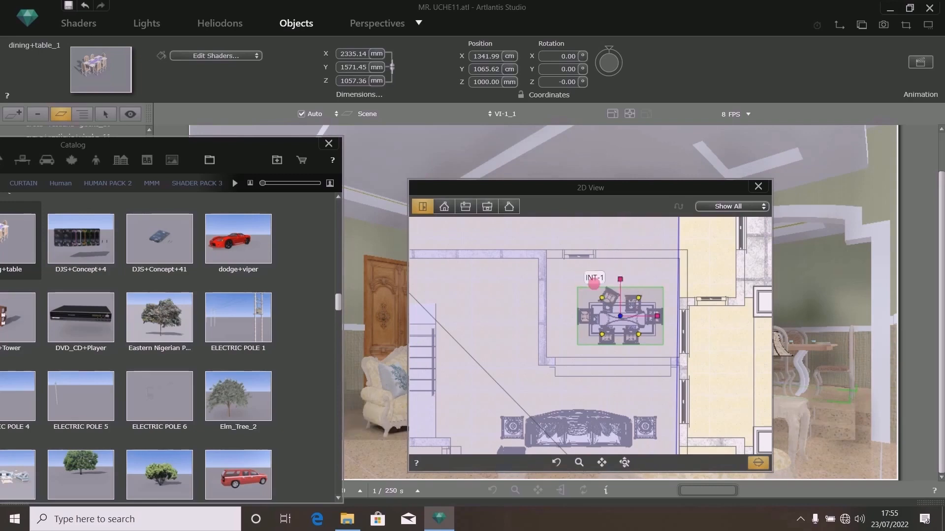
{"action": "left_click_drag", "start_coordinate": [658, 190], "coordinate": [793, 220]}
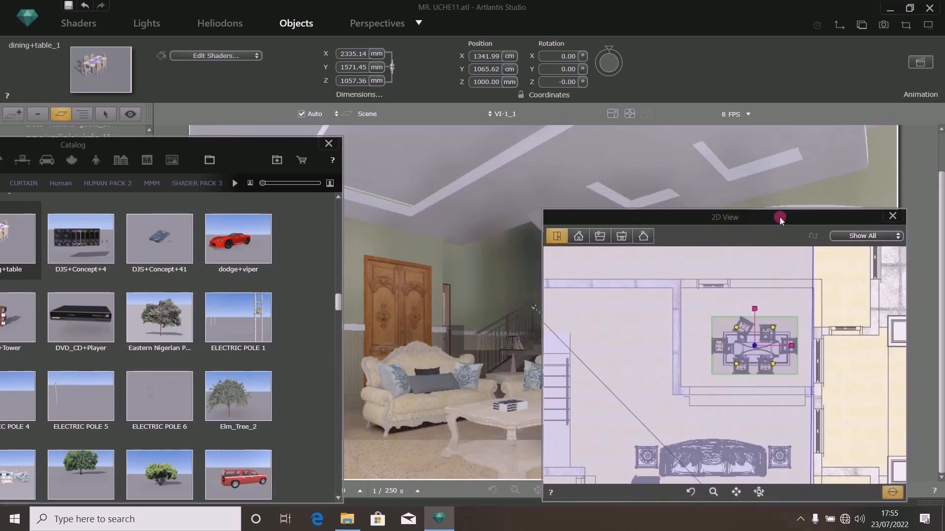
{"action": "left_click_drag", "start_coordinate": [265, 148], "coordinate": [540, 138]}
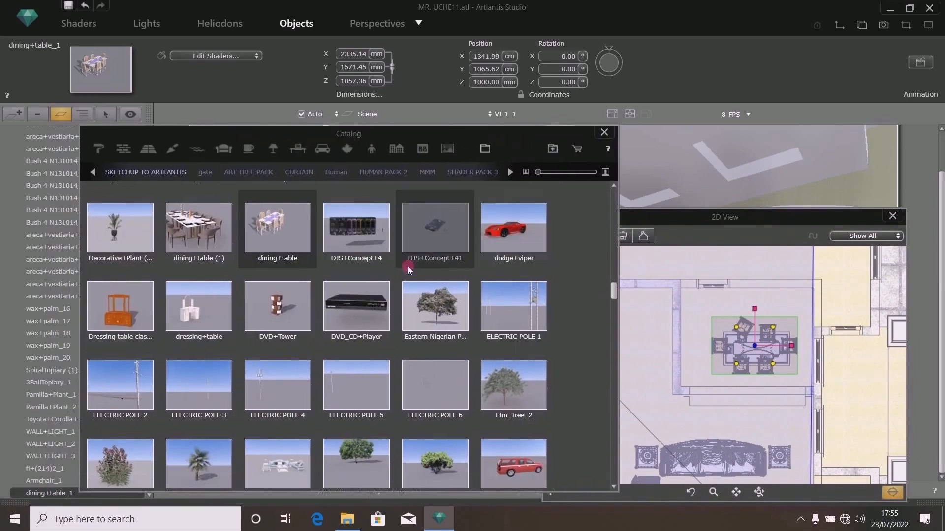
{"action": "scroll", "coordinate": [409, 257], "scroll_direction": "up", "scroll_amount": 3}
{"action": "scroll", "coordinate": [409, 257], "scroll_direction": "up", "scroll_amount": 10}
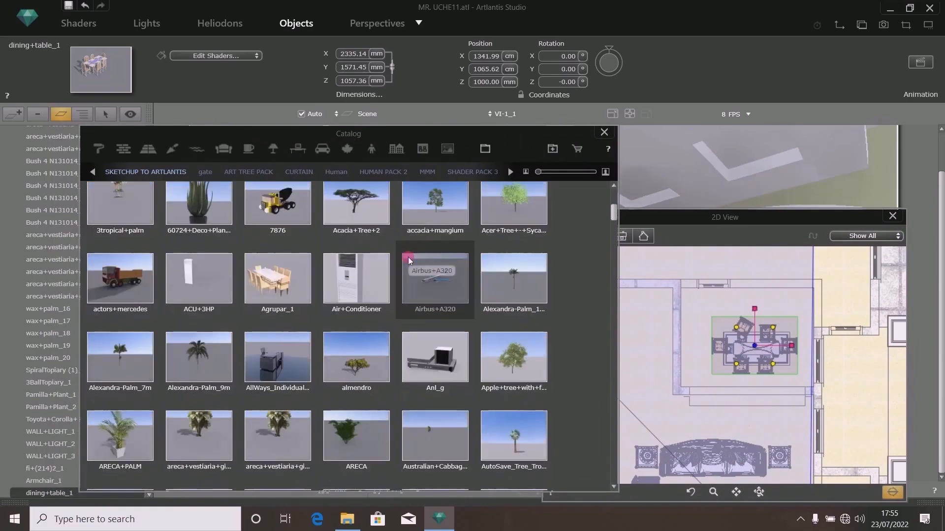
{"action": "scroll", "coordinate": [406, 257], "scroll_direction": "down", "scroll_amount": 10}
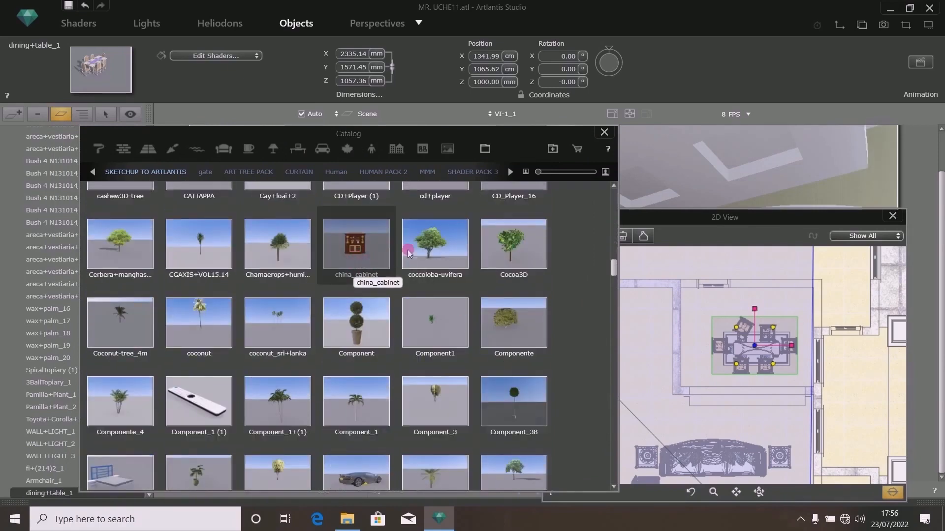
{"action": "left_click_drag", "start_coordinate": [710, 215], "coordinate": [838, 308]}
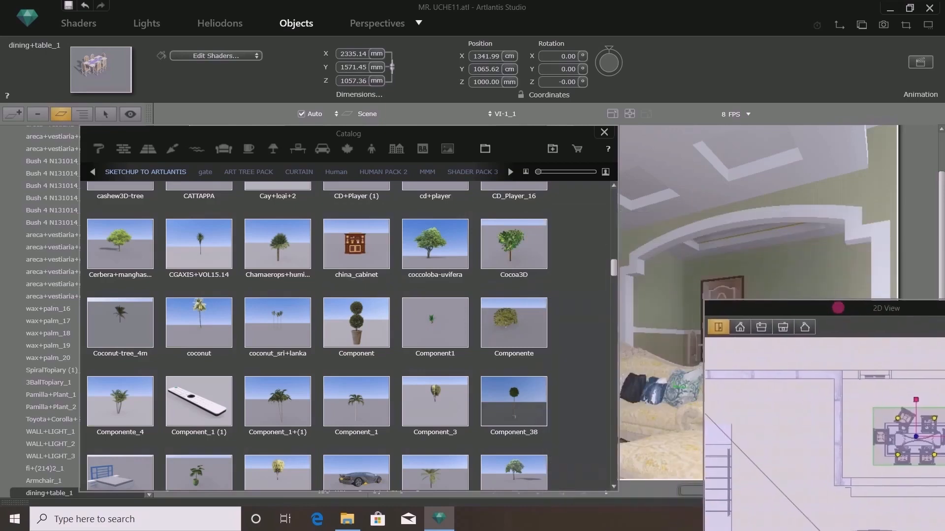
{"action": "left_click_drag", "start_coordinate": [740, 311], "coordinate": [889, 313]}
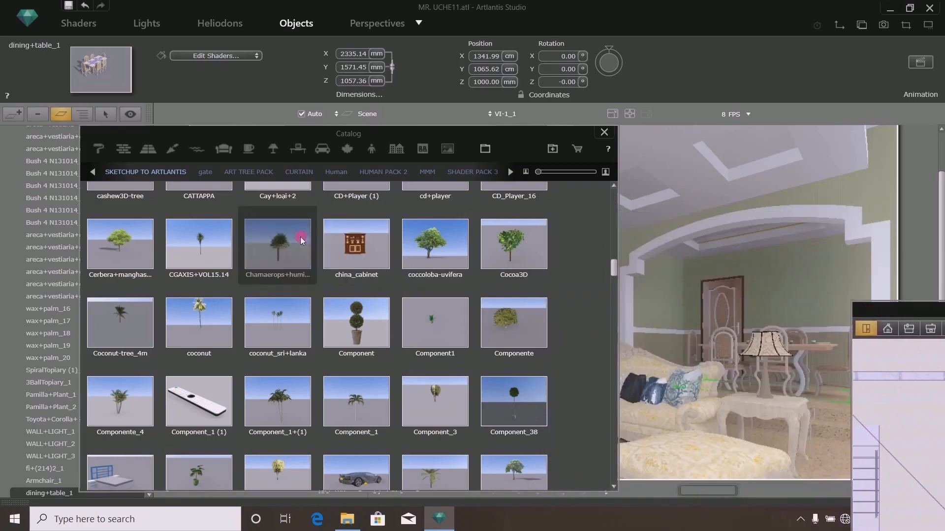
{"action": "left_click_drag", "start_coordinate": [360, 247], "coordinate": [830, 402]}
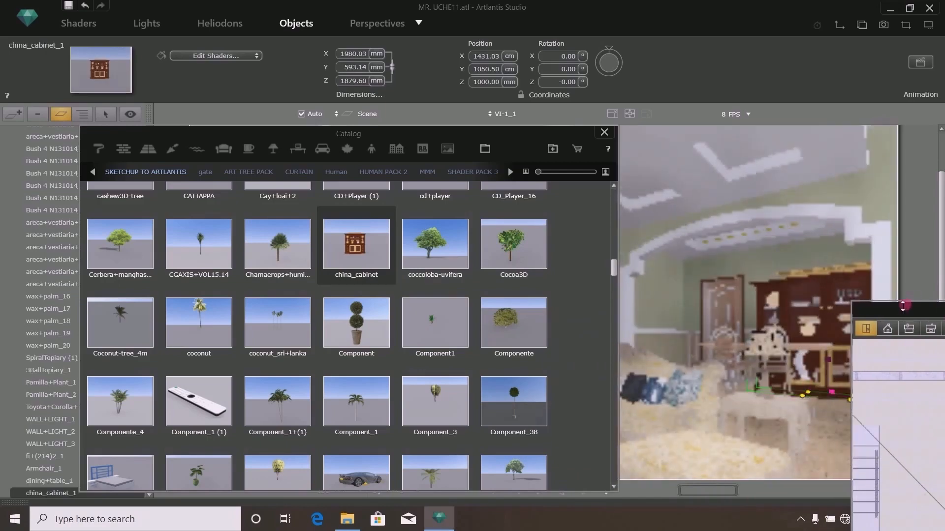
- Move the china cabinet in plan against the wall behind the dining table
{"action": "left_click_drag", "start_coordinate": [898, 310], "coordinate": [344, 224]}
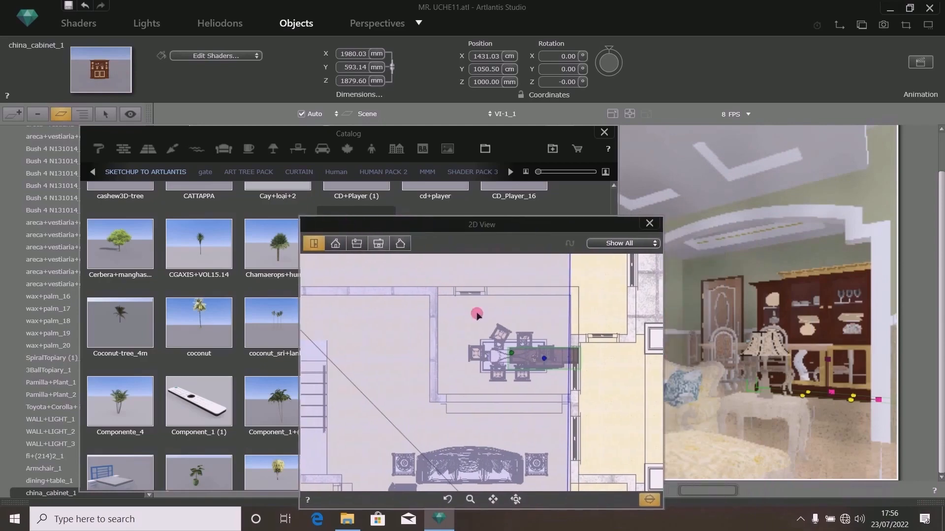
{"action": "scroll", "coordinate": [544, 360], "scroll_direction": "up", "scroll_amount": 3}
{"action": "scroll", "coordinate": [576, 340], "scroll_direction": "down", "scroll_amount": 3}
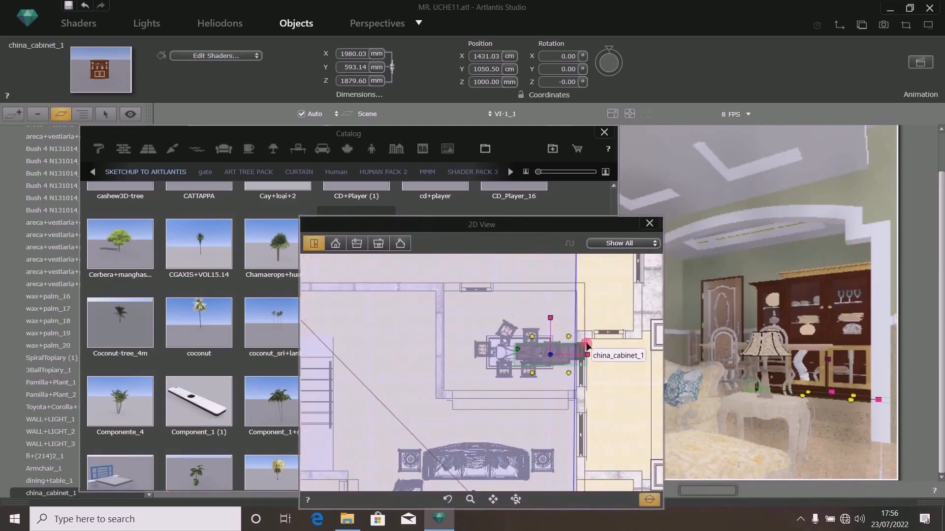
{"action": "left_click_drag", "start_coordinate": [577, 333], "coordinate": [574, 293]}
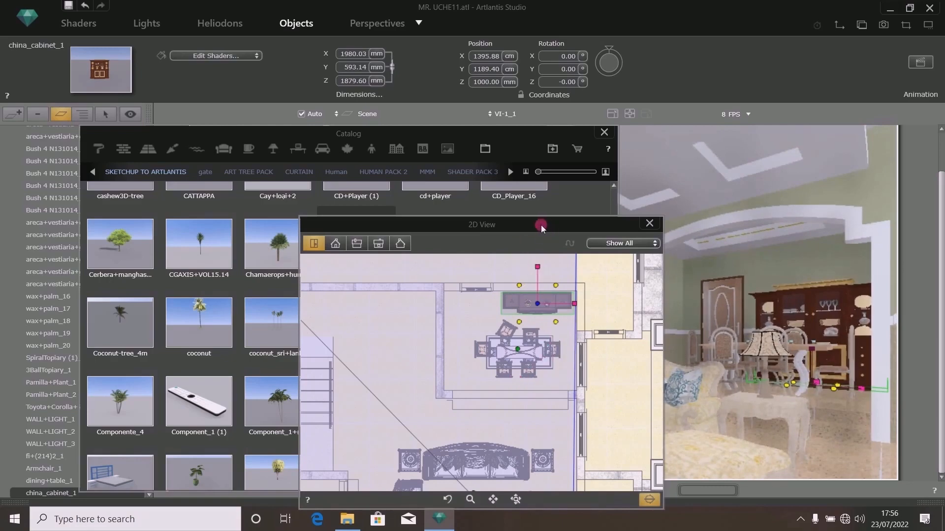
- Set the china cabinet and the dining table to Low Radiosity
{"action": "left_click_drag", "start_coordinate": [546, 238], "coordinate": [664, 123]}
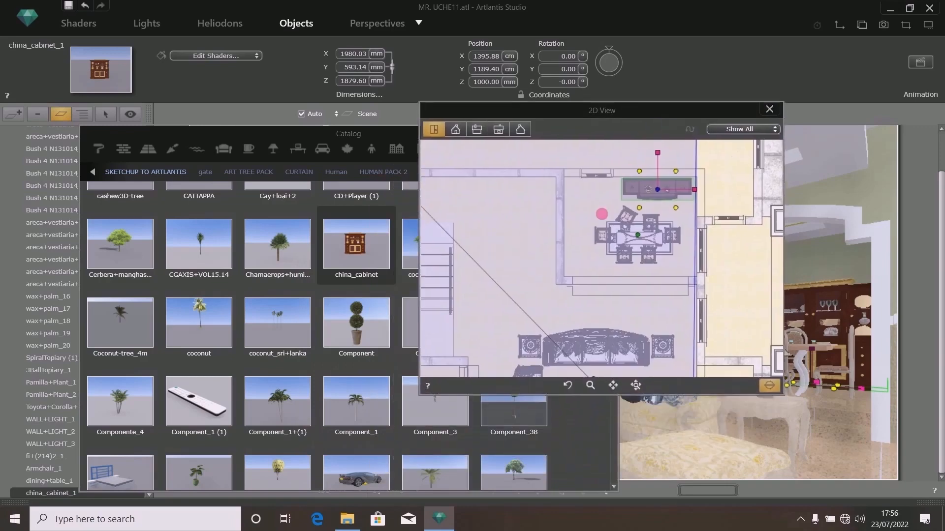
{"action": "scroll", "coordinate": [587, 274], "scroll_direction": "down", "scroll_amount": 5}
{"action": "scroll", "coordinate": [588, 282], "scroll_direction": "up", "scroll_amount": 3}
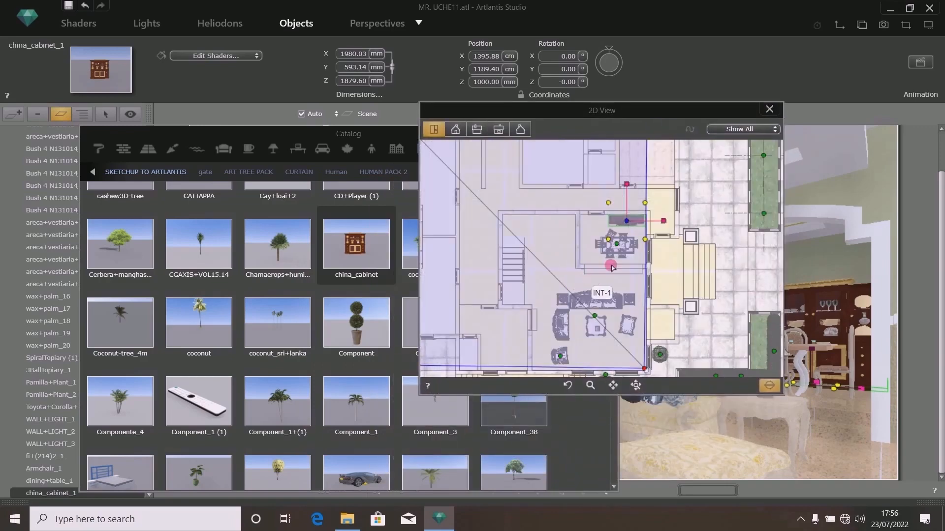
{"action": "right_click", "coordinate": [627, 224]}
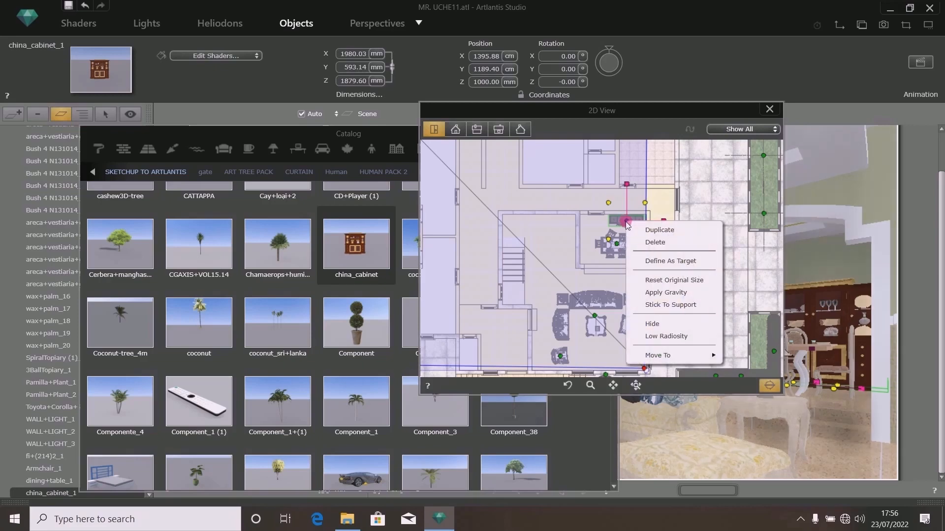
{"action": "left_click", "coordinate": [645, 333]}
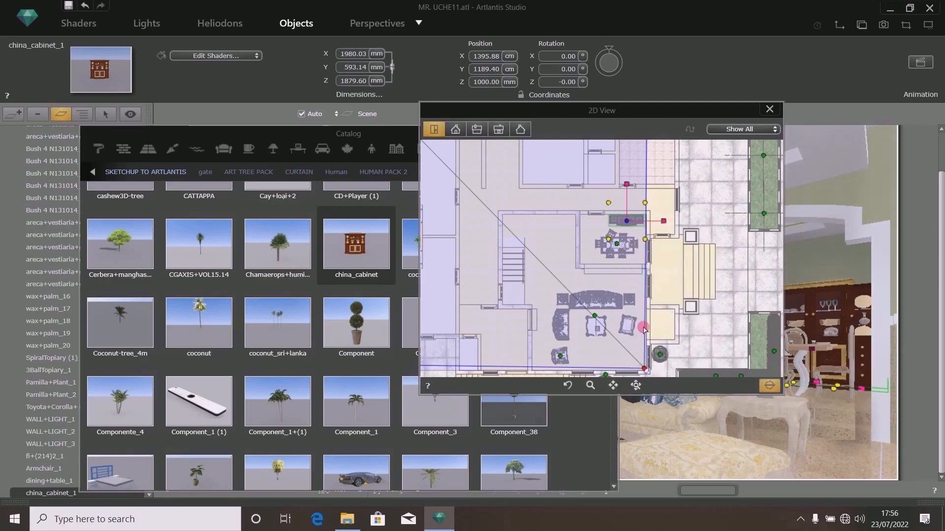
{"action": "left_click", "coordinate": [617, 246]}
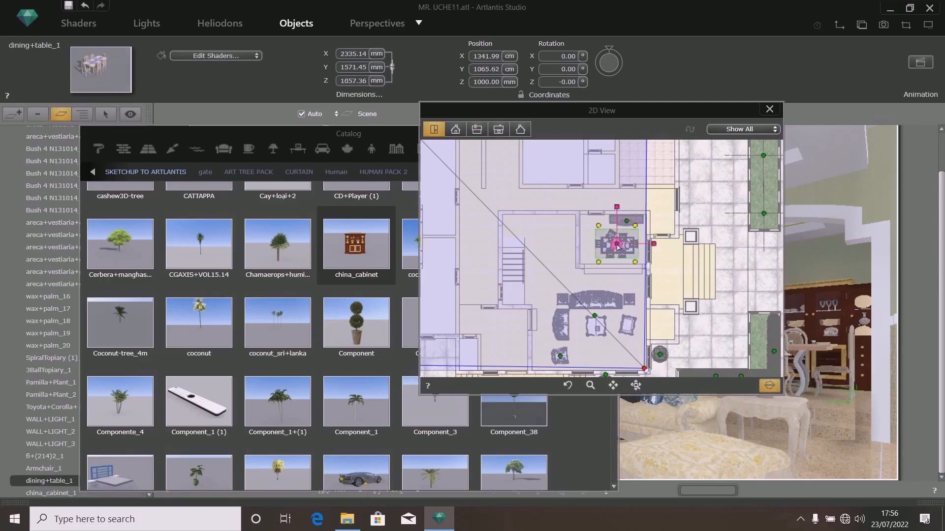
{"action": "right_click", "coordinate": [616, 246]}
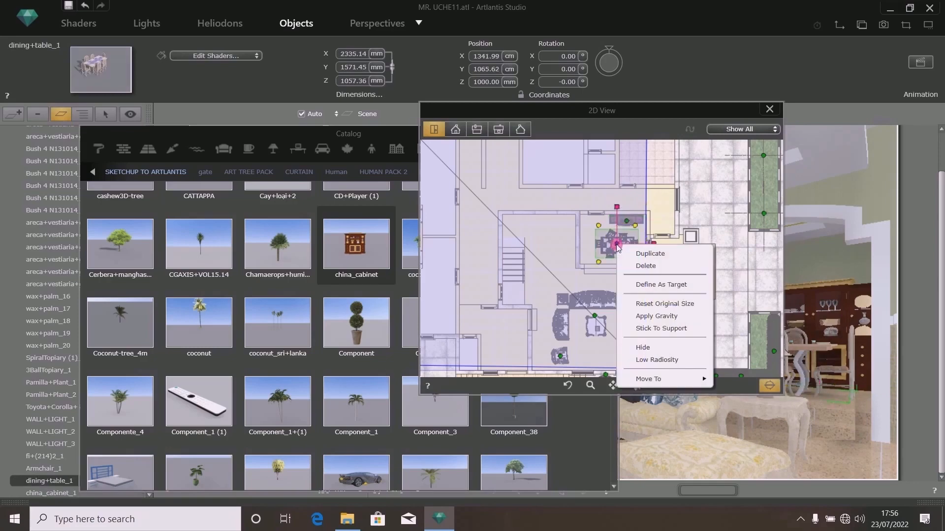
{"action": "left_click", "coordinate": [645, 360]}
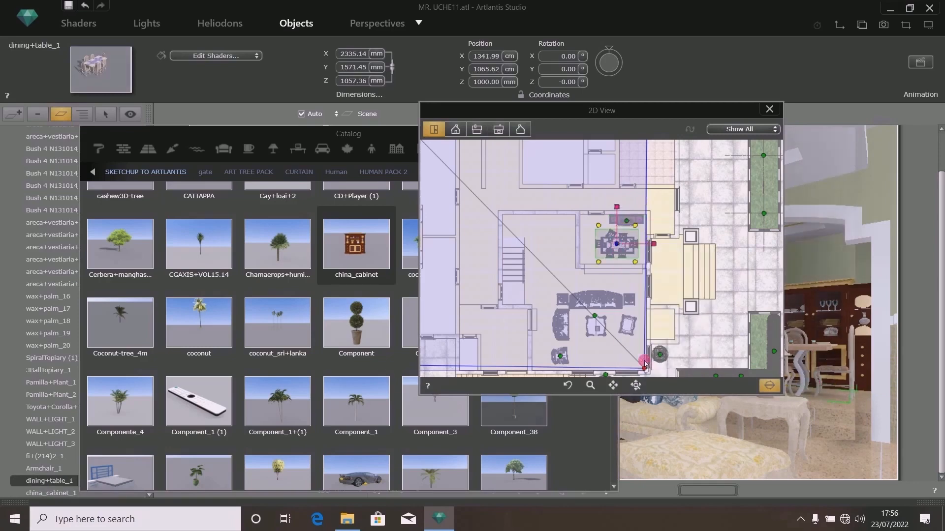
- Set the lounge sofa set and the armchair to Low Radiosity, then save the project
{"action": "left_click", "coordinate": [598, 320]}
{"action": "right_click", "coordinate": [598, 320]}
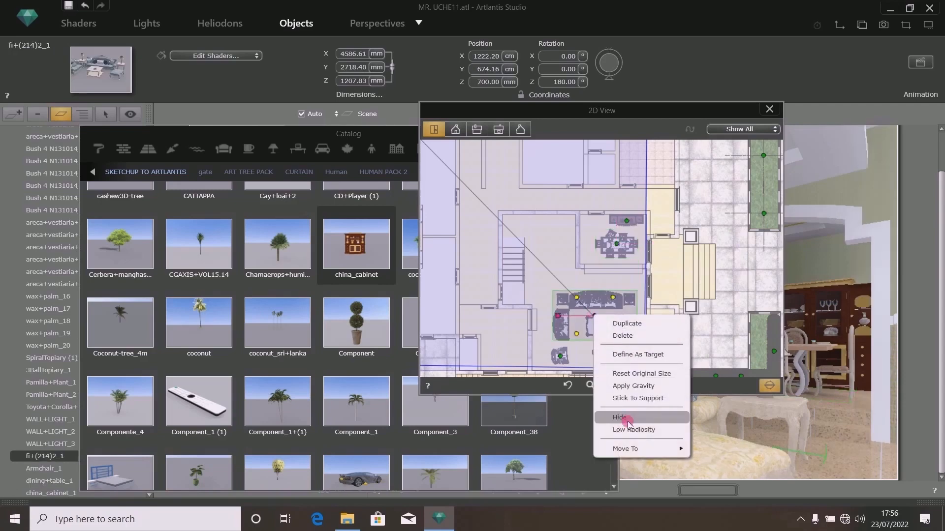
{"action": "left_click", "coordinate": [633, 429]}
{"action": "left_click", "coordinate": [562, 357]}
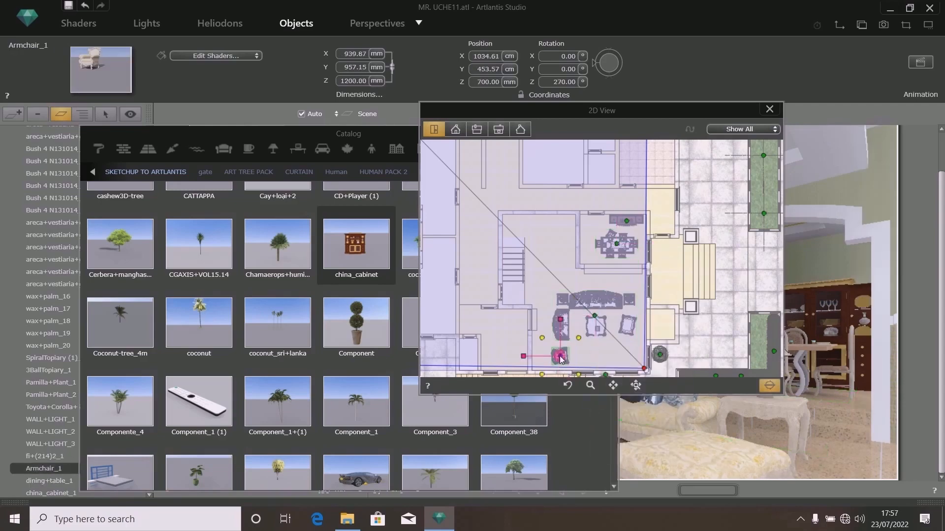
{"action": "right_click", "coordinate": [561, 358]}
{"action": "left_click", "coordinate": [600, 472]}
{"action": "key", "text": "ctrl+s"}
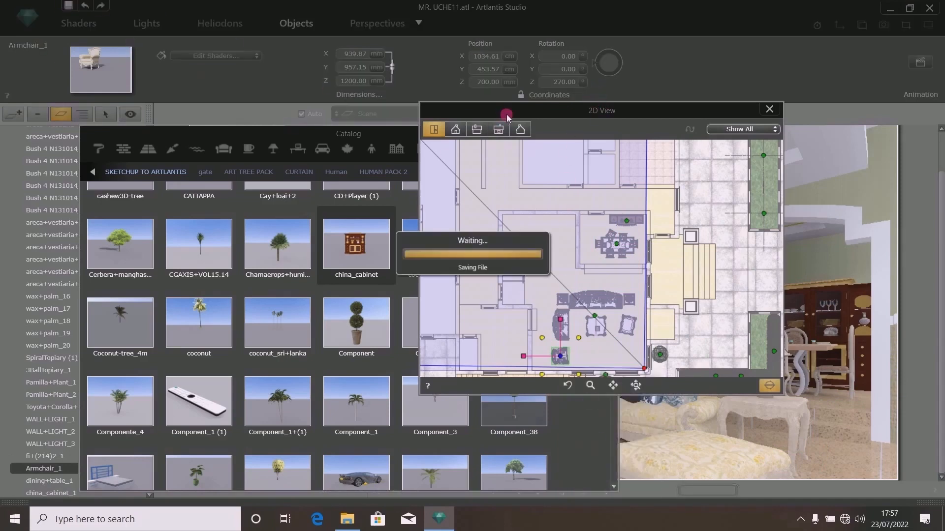
- Place the Luster Griffin Palladian Bronze N070214 chandelier from the SWEET collection into the room
{"action": "left_click_drag", "start_coordinate": [475, 112], "coordinate": [863, 75]}
{"action": "left_click_drag", "start_coordinate": [545, 134], "coordinate": [197, 151]}
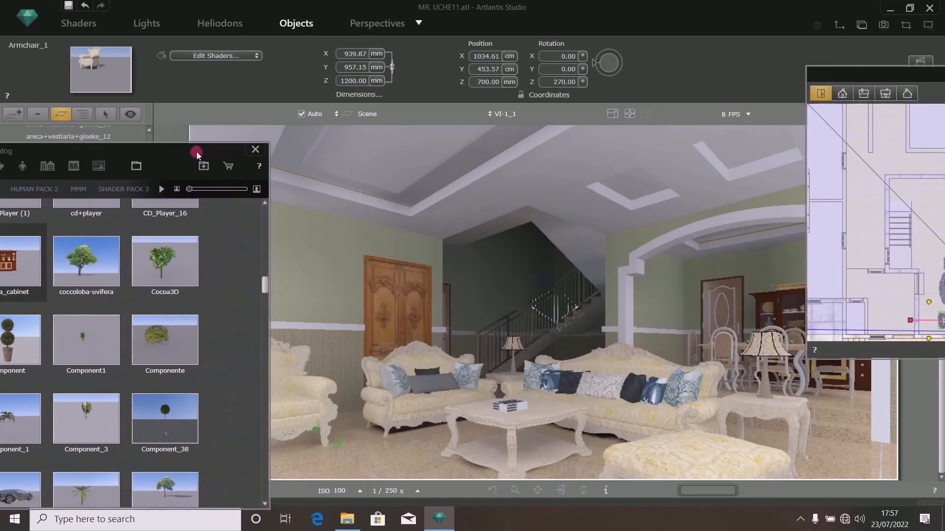
{"action": "left_click_drag", "start_coordinate": [855, 72], "coordinate": [892, 67]}
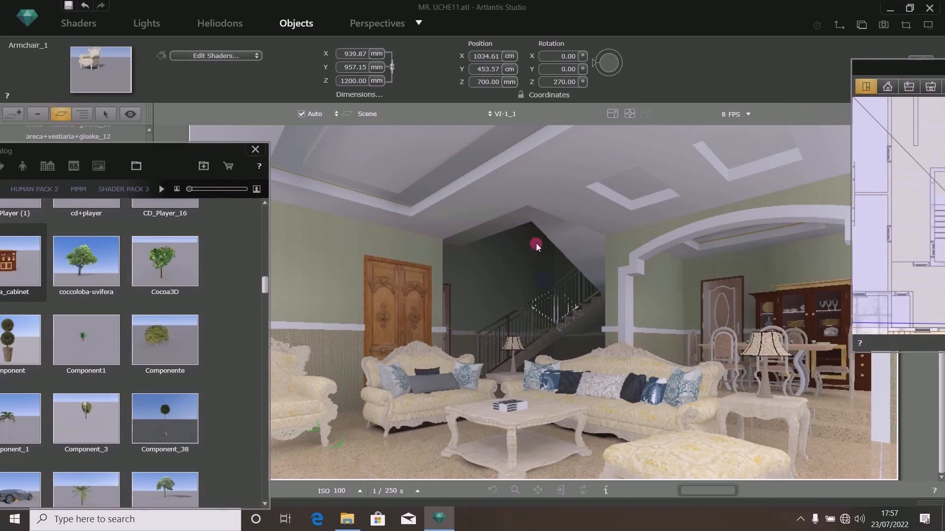
{"action": "left_click_drag", "start_coordinate": [192, 154], "coordinate": [593, 147]}
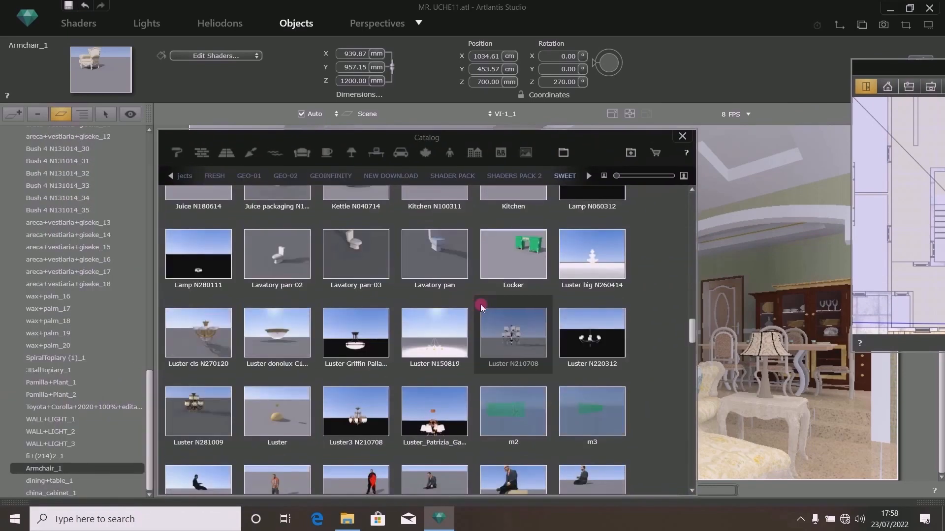
{"action": "left_click", "coordinate": [351, 348]}
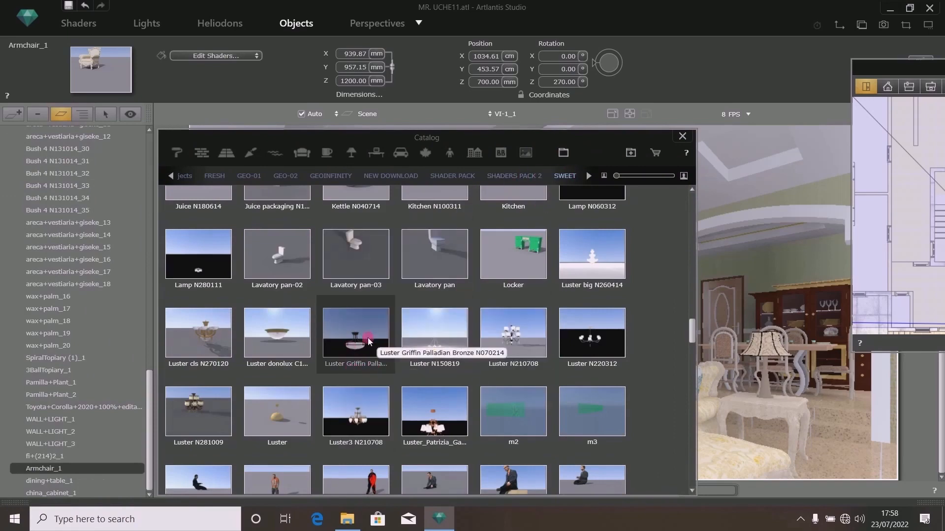
{"action": "left_click_drag", "start_coordinate": [593, 148], "coordinate": [331, 161]}
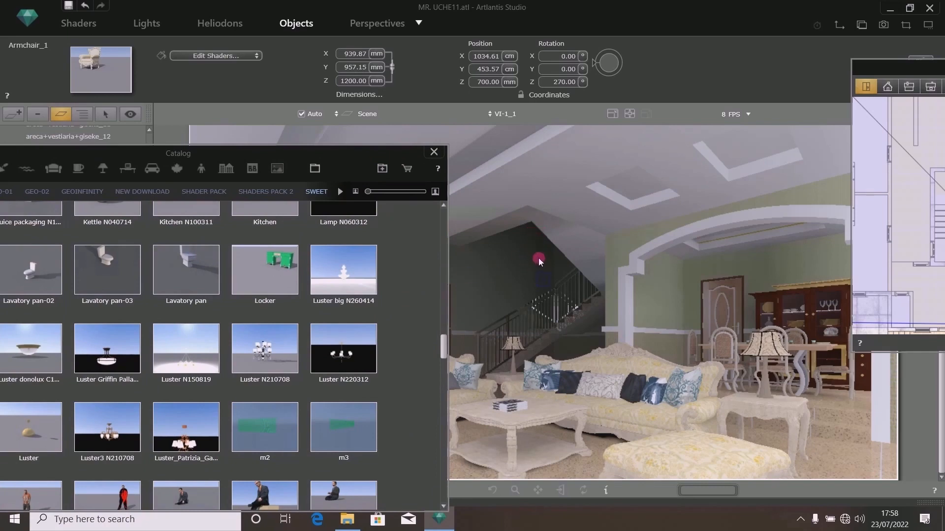
{"action": "left_click_drag", "start_coordinate": [370, 156], "coordinate": [379, 115]}
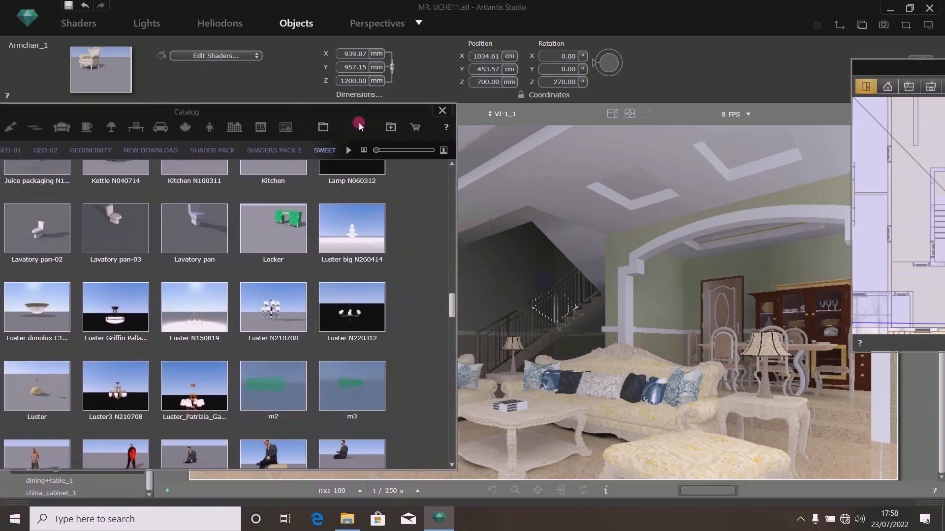
{"action": "mouse_move", "coordinate": [118, 323]}
{"action": "left_mouse_down"}
{"action": "mouse_move", "coordinate": [228, 347]}
{"action": "mouse_move", "coordinate": [489, 448]}
{"action": "mouse_move", "coordinate": [433, 482]}
{"action": "mouse_move", "coordinate": [386, 485]}
{"action": "mouse_move", "coordinate": [112, 305]}
{"action": "left_mouse_up"}
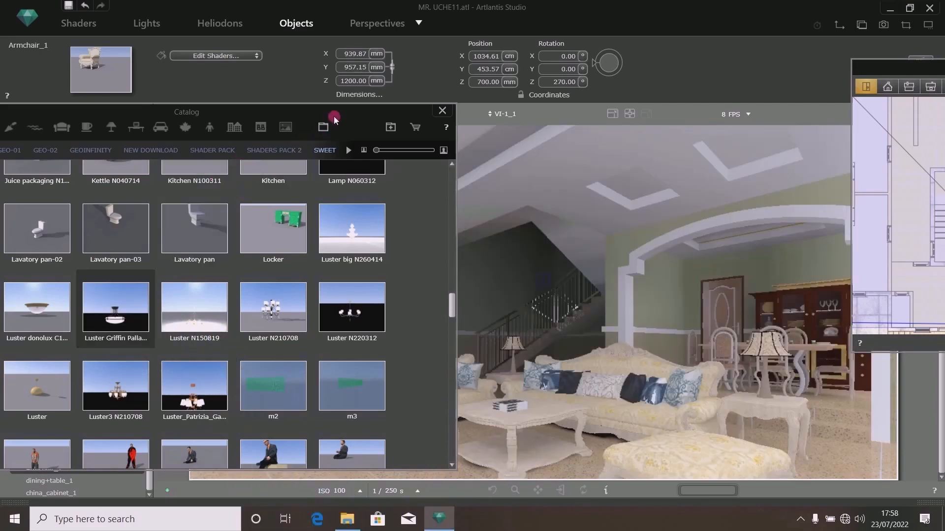
{"action": "left_click_drag", "start_coordinate": [335, 119], "coordinate": [271, 46]}
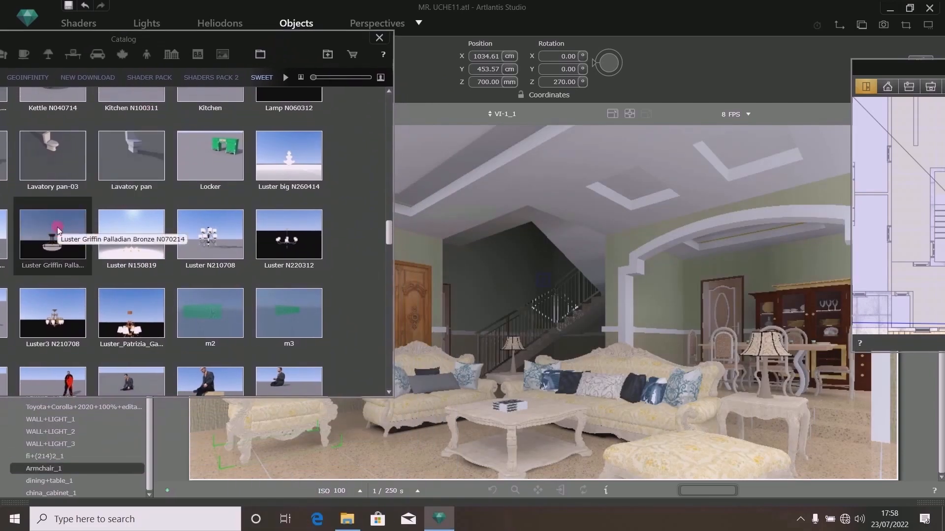
{"action": "left_click_drag", "start_coordinate": [58, 230], "coordinate": [400, 455]}
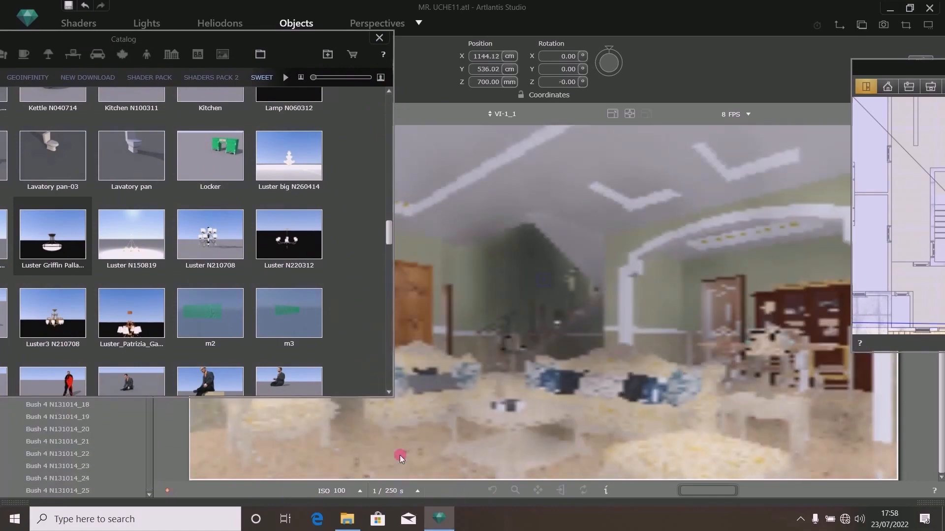
- Move the Luster Griffin chandelier in plan to the hall area beside the staircase
{"action": "left_click_drag", "start_coordinate": [282, 36], "coordinate": [66, 145]}
{"action": "left_click", "coordinate": [354, 82]}
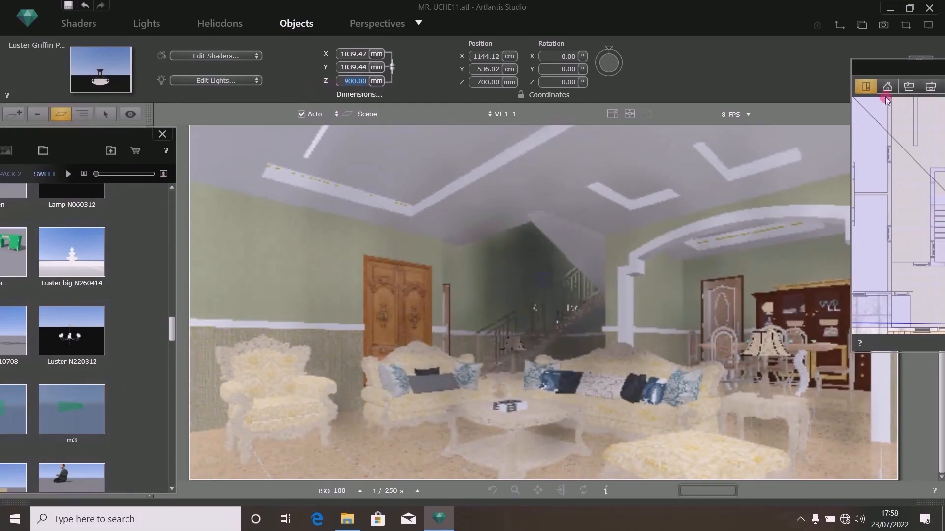
{"action": "left_click_drag", "start_coordinate": [897, 76], "coordinate": [528, 132]}
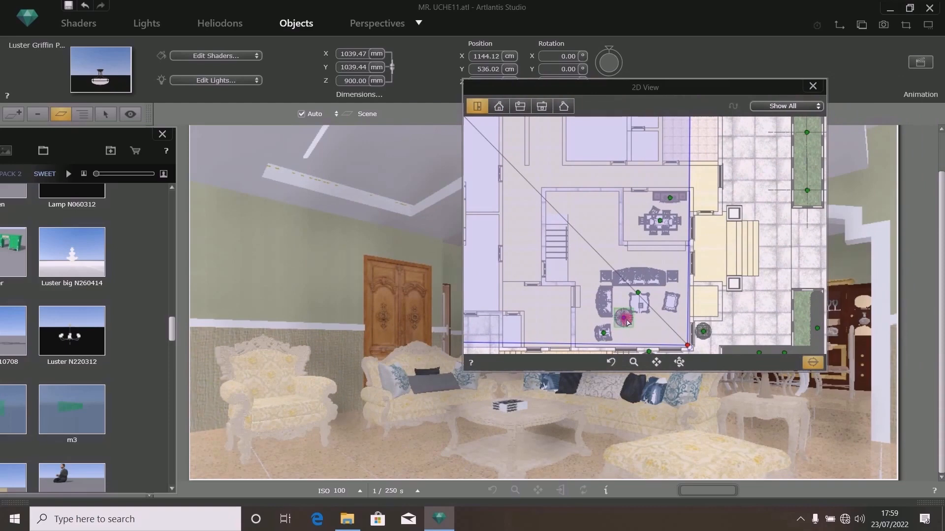
{"action": "left_click", "coordinate": [626, 322]}
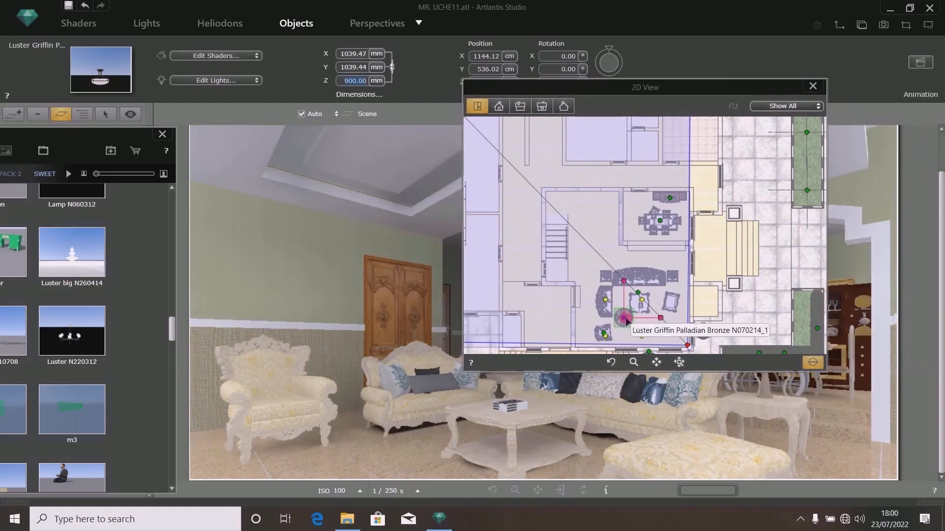
{"action": "left_click_drag", "start_coordinate": [626, 320], "coordinate": [580, 234]}
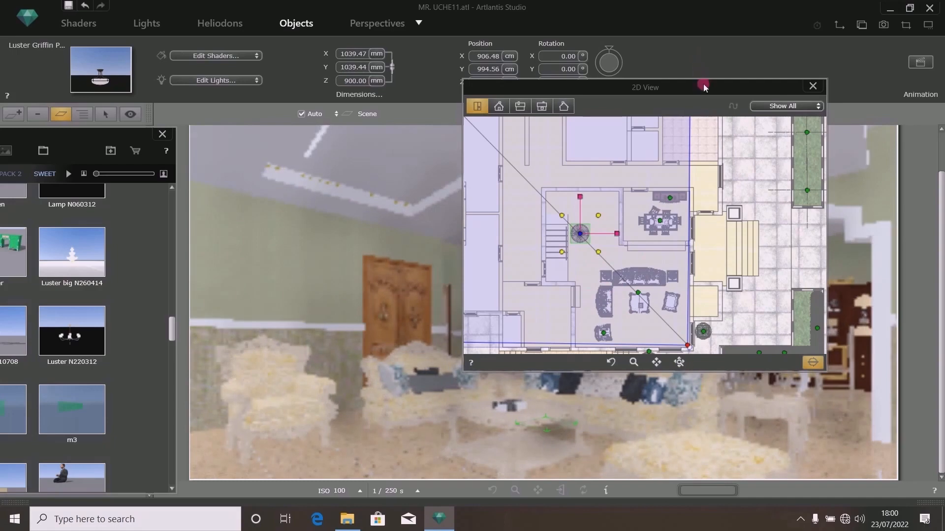
- In front view, raise the chandelier toward the ceiling and set its Z position to 7800 mm
{"action": "left_click_drag", "start_coordinate": [704, 87], "coordinate": [687, 240]}
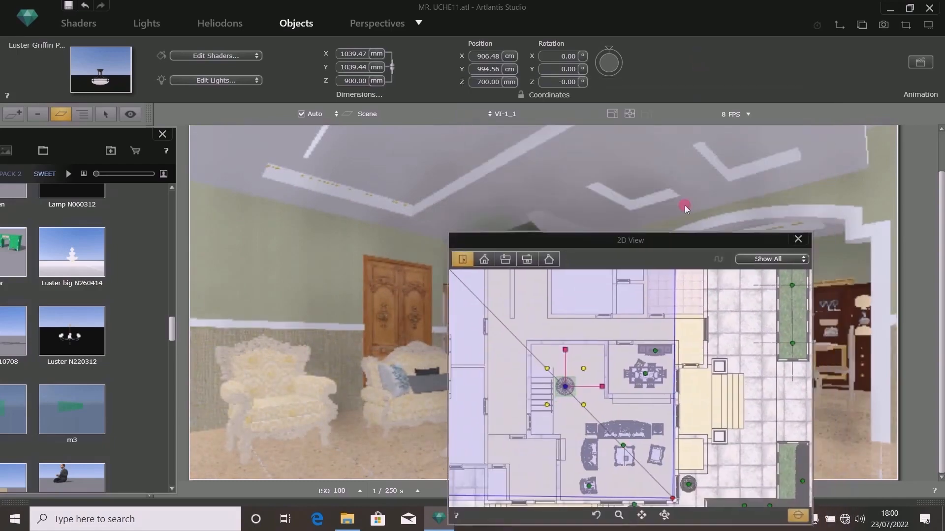
{"action": "left_click_drag", "start_coordinate": [686, 208], "coordinate": [658, 121]}
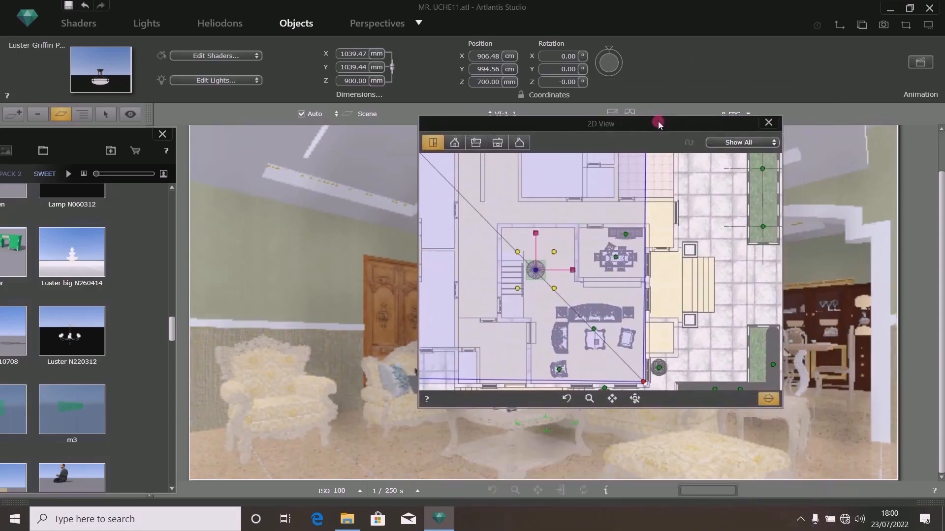
{"action": "left_click", "coordinate": [455, 144]}
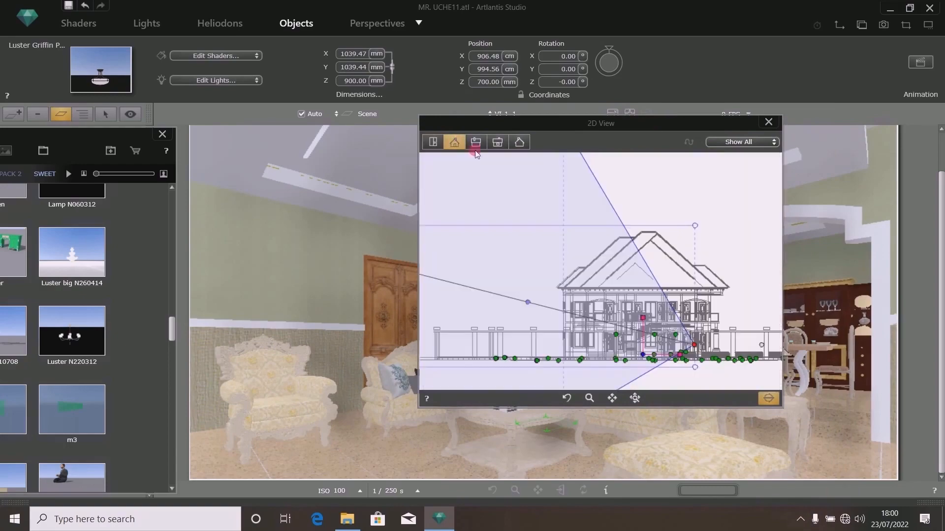
{"action": "scroll", "coordinate": [635, 345], "scroll_direction": "up", "scroll_amount": 3}
{"action": "scroll", "coordinate": [634, 338], "scroll_direction": "up", "scroll_amount": 3}
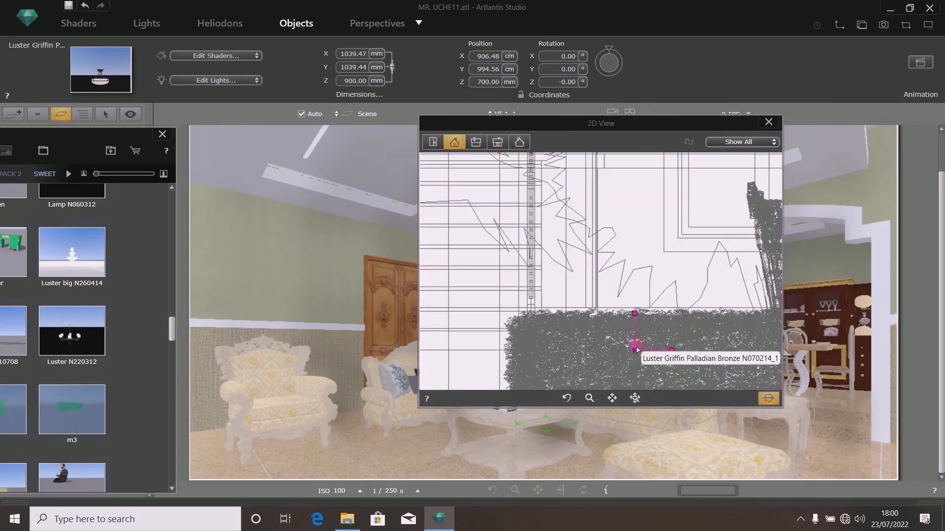
{"action": "scroll", "coordinate": [634, 340], "scroll_direction": "down", "scroll_amount": 3}
{"action": "left_click_drag", "start_coordinate": [633, 339], "coordinate": [633, 179]}
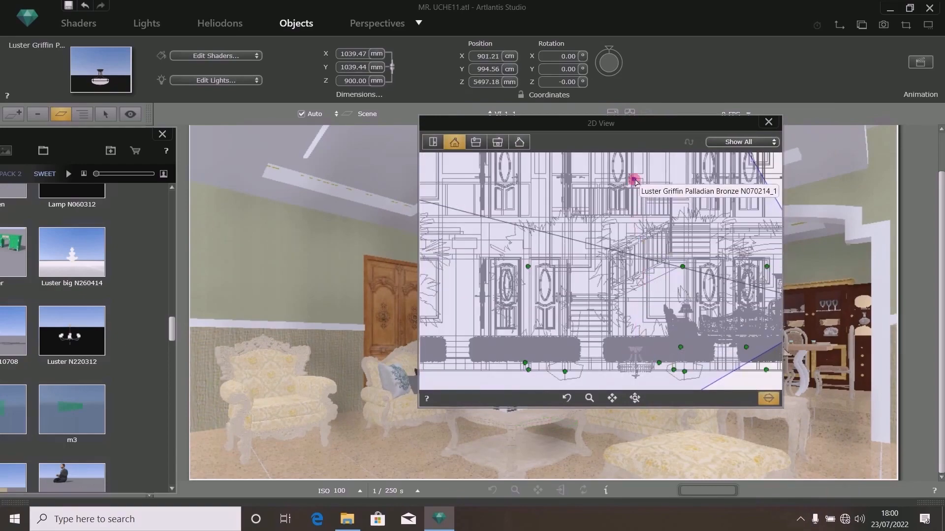
{"action": "scroll", "coordinate": [640, 274], "scroll_direction": "down", "scroll_amount": 3}
{"action": "scroll", "coordinate": [638, 242], "scroll_direction": "up", "scroll_amount": 3}
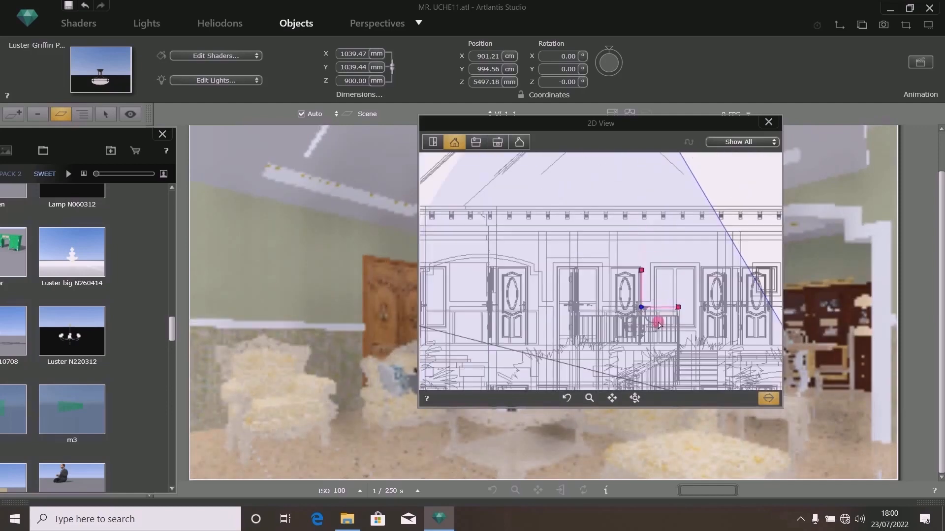
{"action": "left_click_drag", "start_coordinate": [643, 305], "coordinate": [635, 240]}
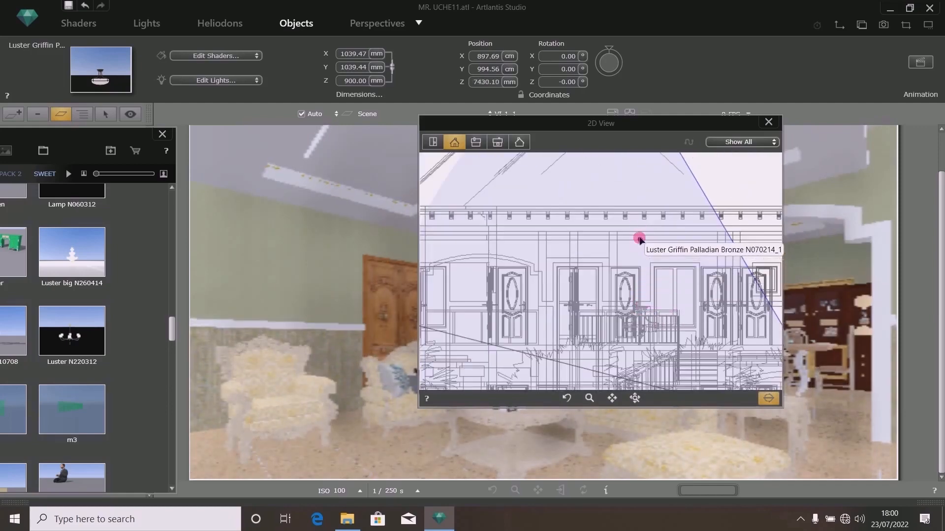
{"action": "left_click", "coordinate": [485, 83]}
{"action": "type", "text": "78"}
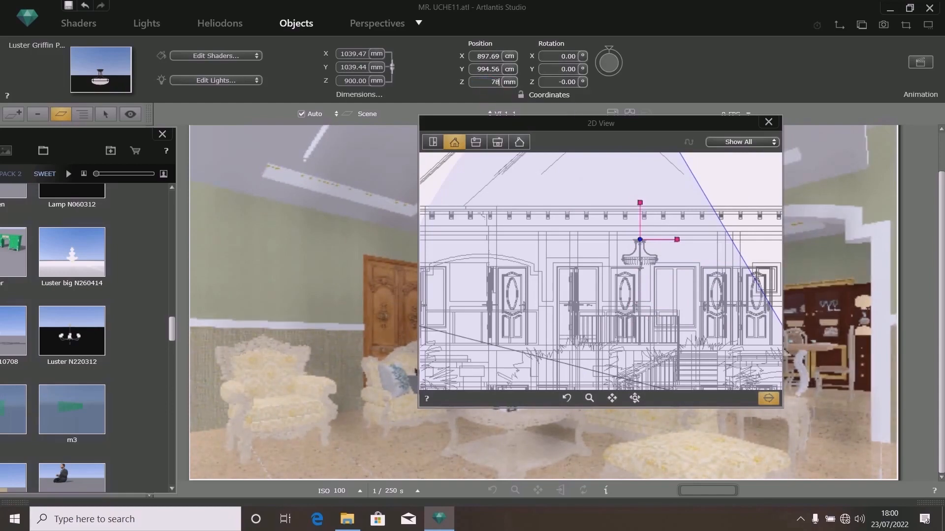
{"action": "type", "text": "00"}
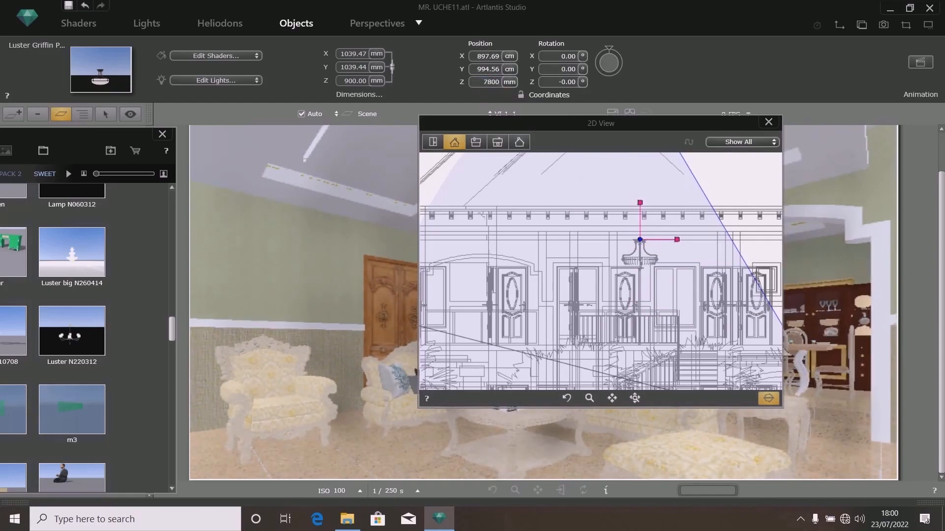
{"action": "key", "text": "Return"}
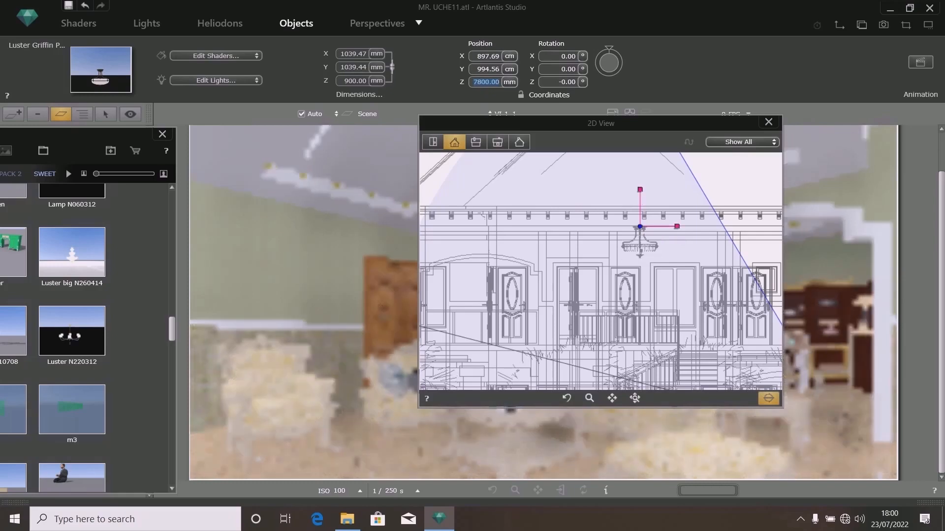
- Return to the top view and nudge the chandelier slightly in plan
{"action": "left_click", "coordinate": [435, 142]}
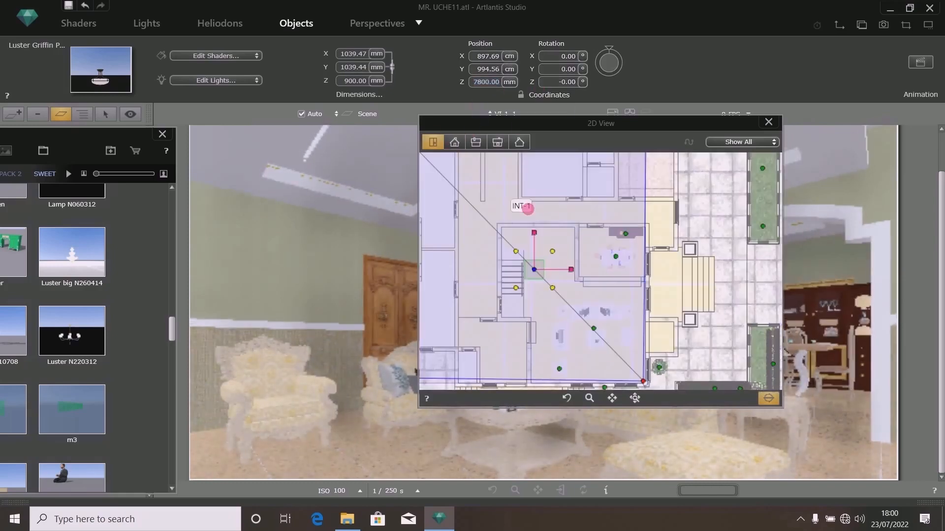
{"action": "scroll", "coordinate": [544, 268], "scroll_direction": "up", "scroll_amount": 3}
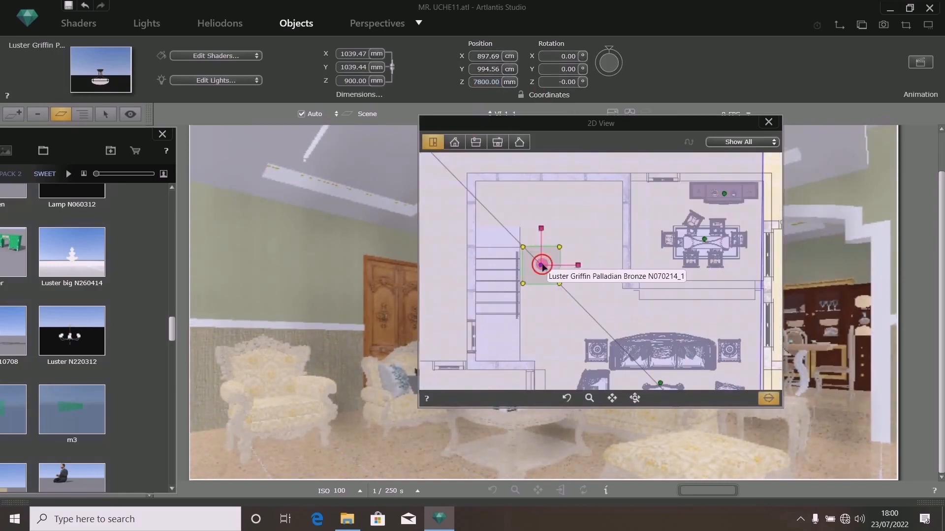
{"action": "left_click_drag", "start_coordinate": [543, 266], "coordinate": [549, 265]}
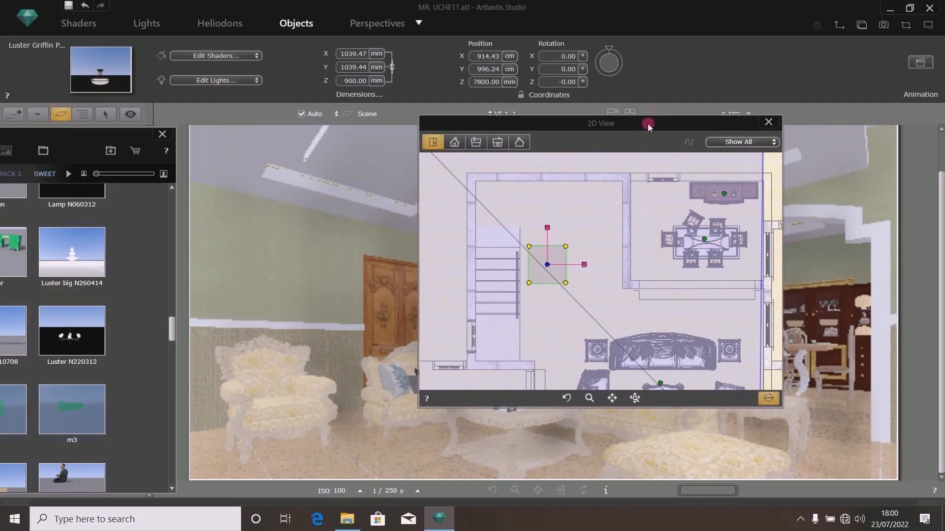
{"action": "left_click_drag", "start_coordinate": [648, 122], "coordinate": [651, 445]}
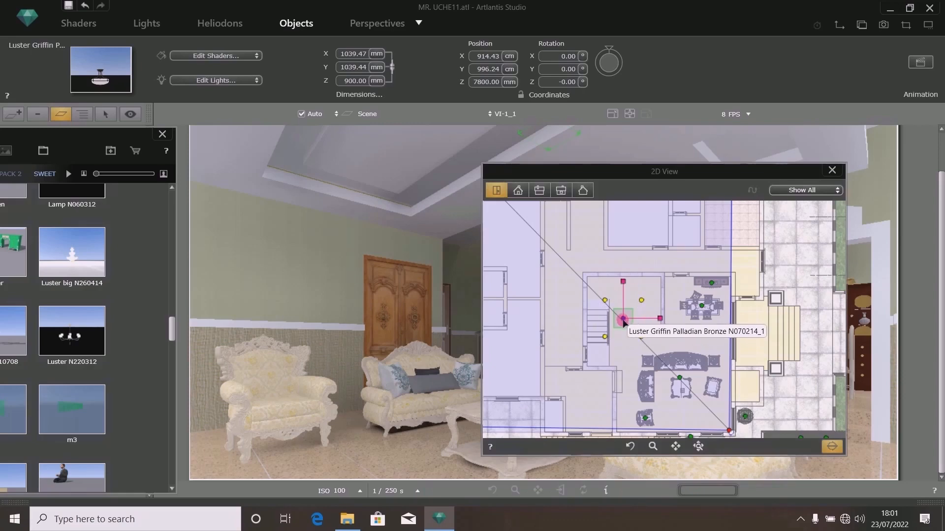
- Set the chandelier to Low Radiosity and lock its coordinates
{"action": "mouse_move", "coordinate": [623, 321]}
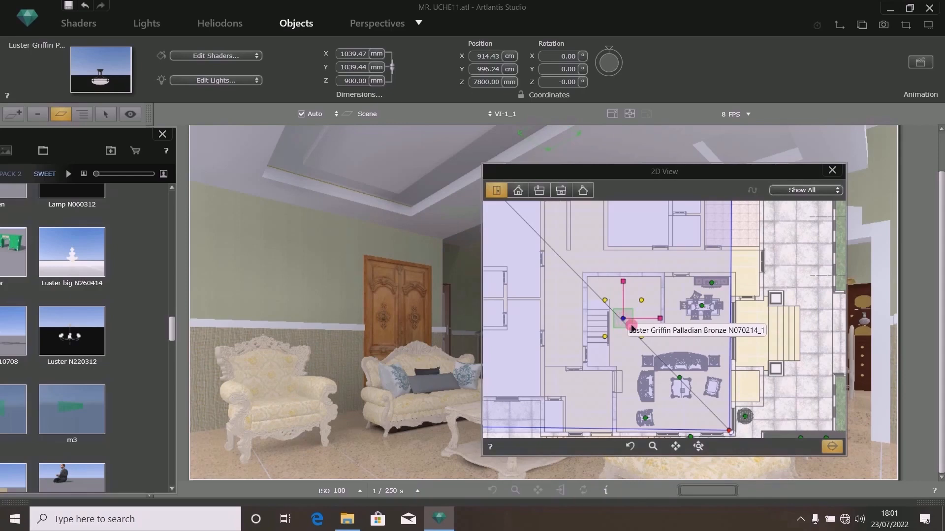
{"action": "left_click", "coordinate": [832, 446]}
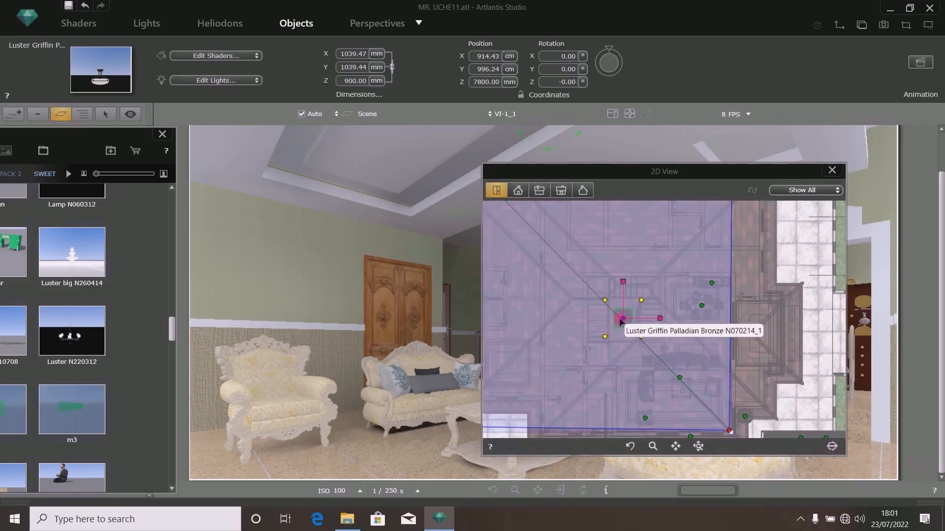
{"action": "right_click", "coordinate": [623, 320]}
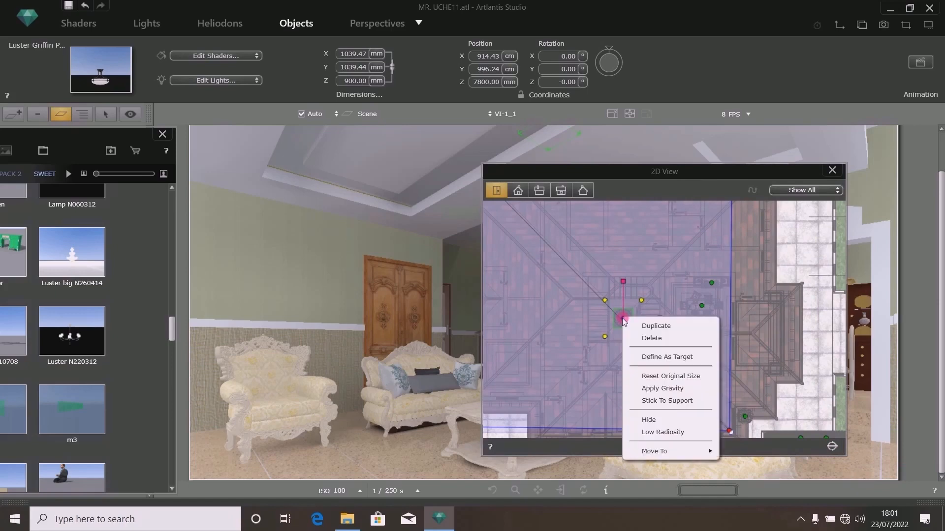
{"action": "left_click", "coordinate": [662, 432]}
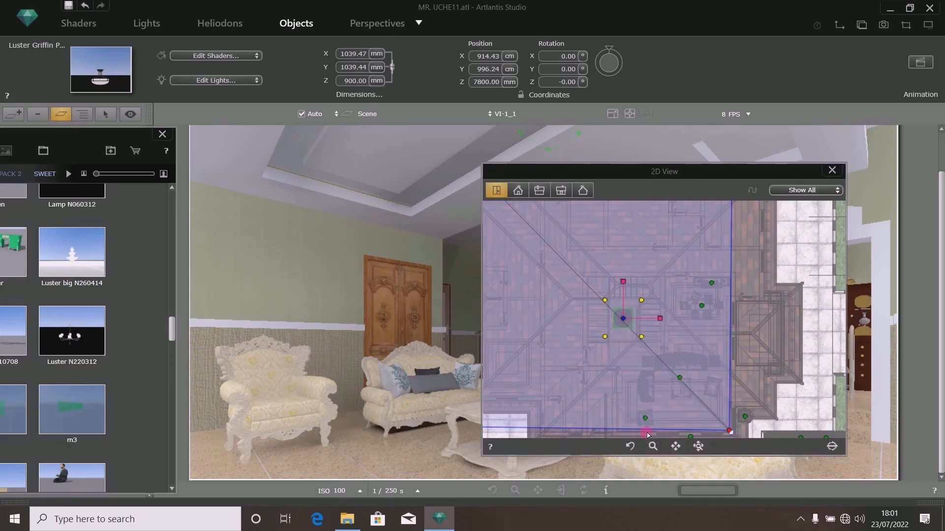
{"action": "left_click", "coordinate": [831, 447]}
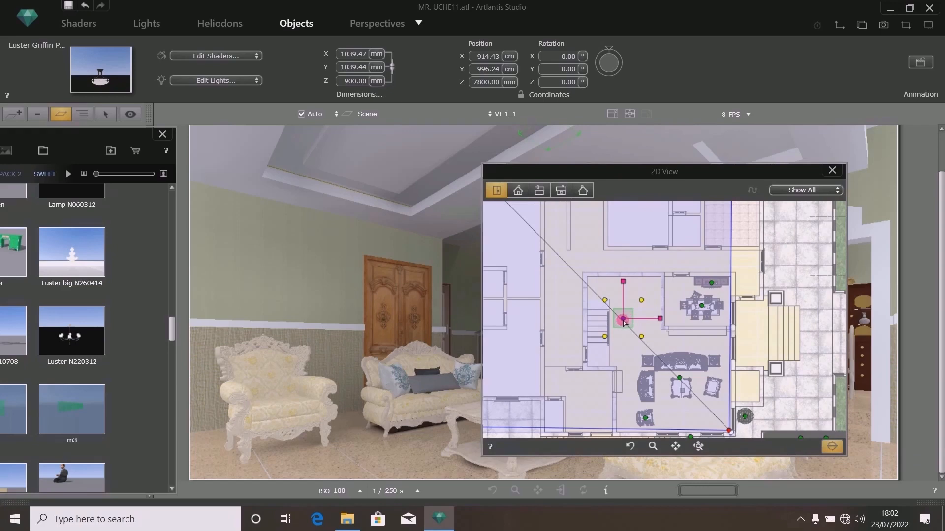
{"action": "left_click", "coordinate": [521, 94]}
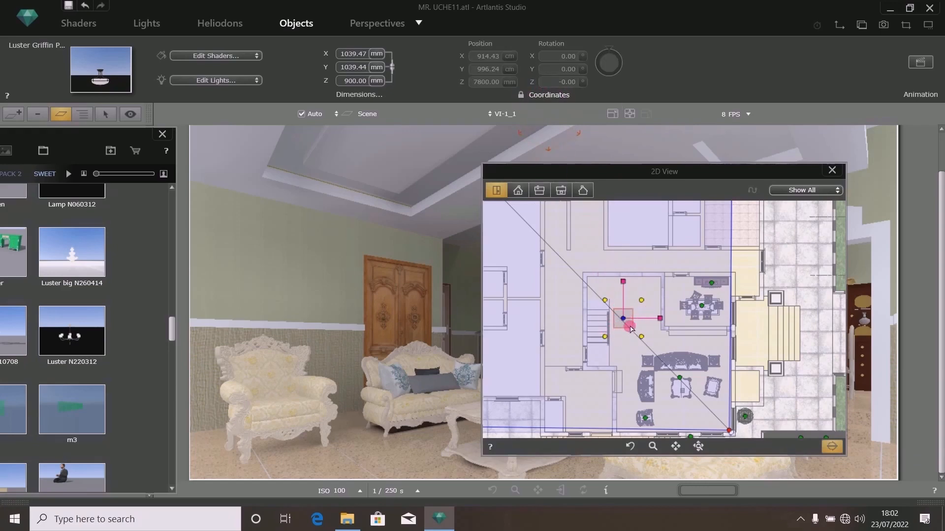
- Place the Carpet Loveluxe N240220 from the Custom Artlantis Objects catalog into the lounge
{"action": "left_click_drag", "start_coordinate": [680, 173], "coordinate": [738, 134]}
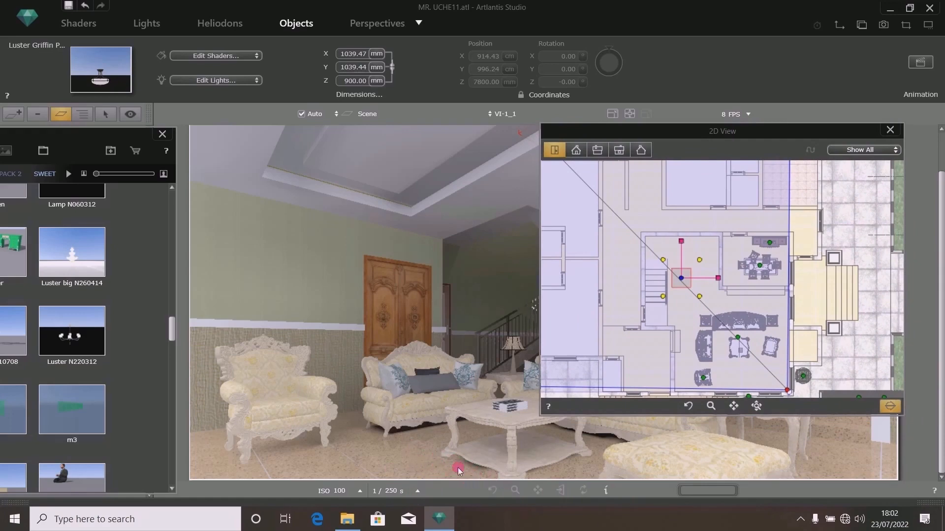
{"action": "left_click_drag", "start_coordinate": [694, 133], "coordinate": [741, 135]}
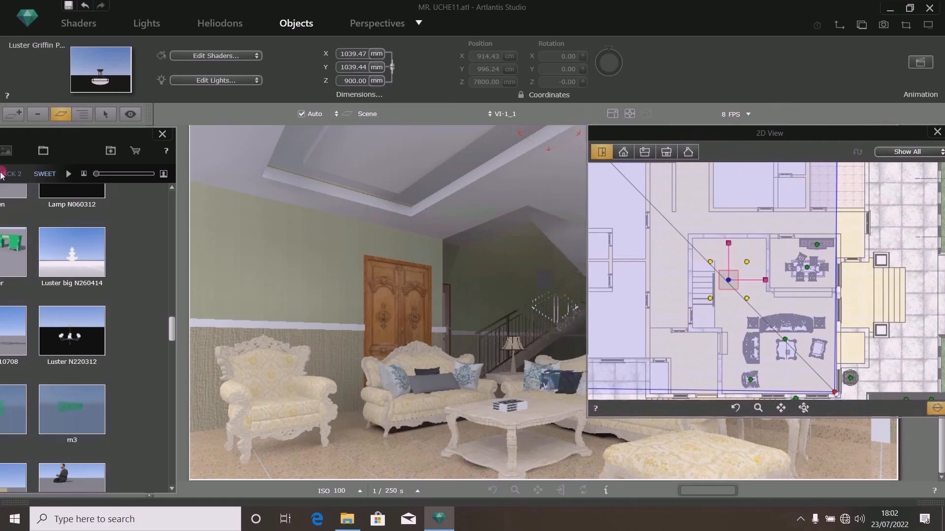
{"action": "left_click_drag", "start_coordinate": [76, 142], "coordinate": [332, 139]}
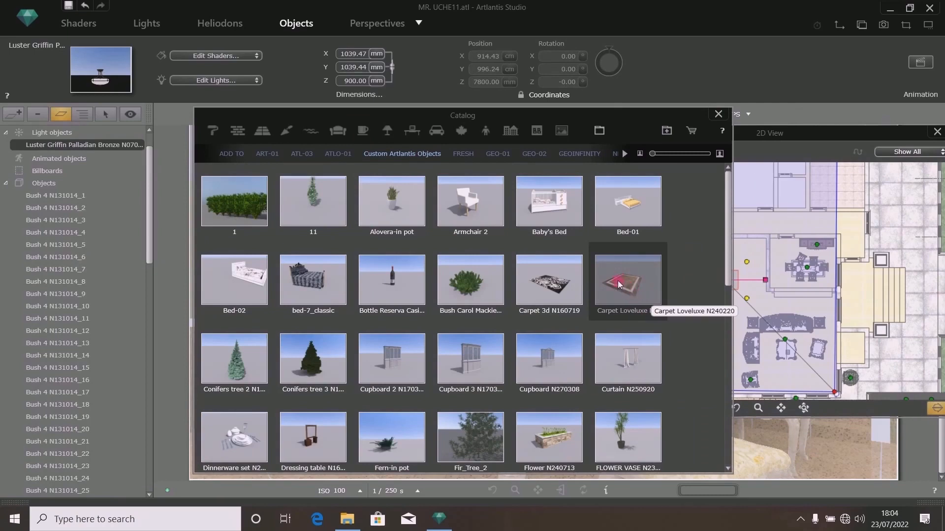
{"action": "left_click_drag", "start_coordinate": [630, 119], "coordinate": [325, 164]}
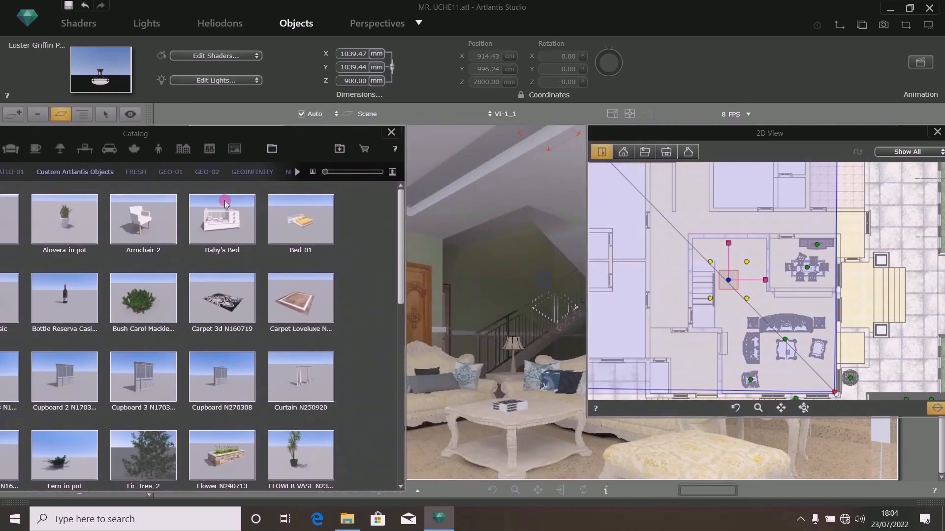
{"action": "left_click_drag", "start_coordinate": [291, 138], "coordinate": [179, 118]}
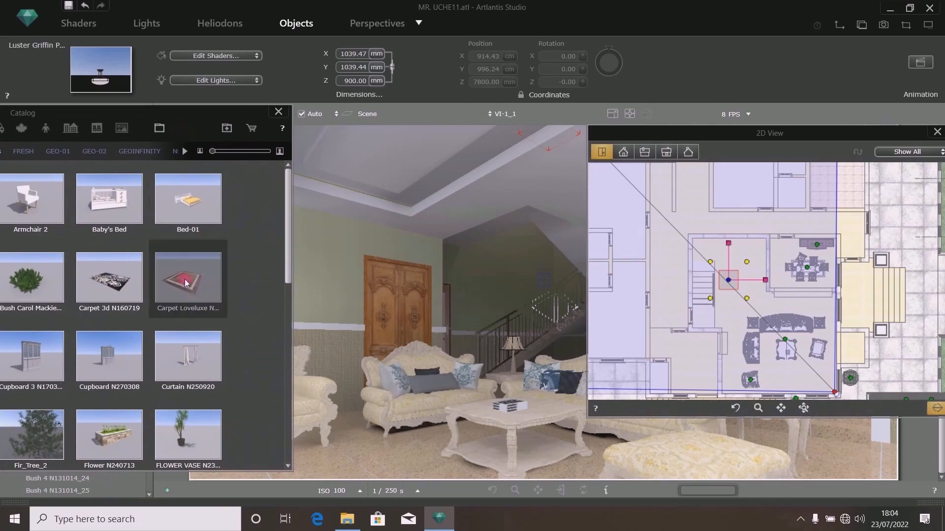
{"action": "left_click_drag", "start_coordinate": [186, 283], "coordinate": [415, 461]}
{"action": "left_click_drag", "start_coordinate": [194, 122], "coordinate": [20, 144]}
- Resize the carpet to 1200 mm by 1200 mm
{"action": "left_click_drag", "start_coordinate": [786, 131], "coordinate": [702, 74]}
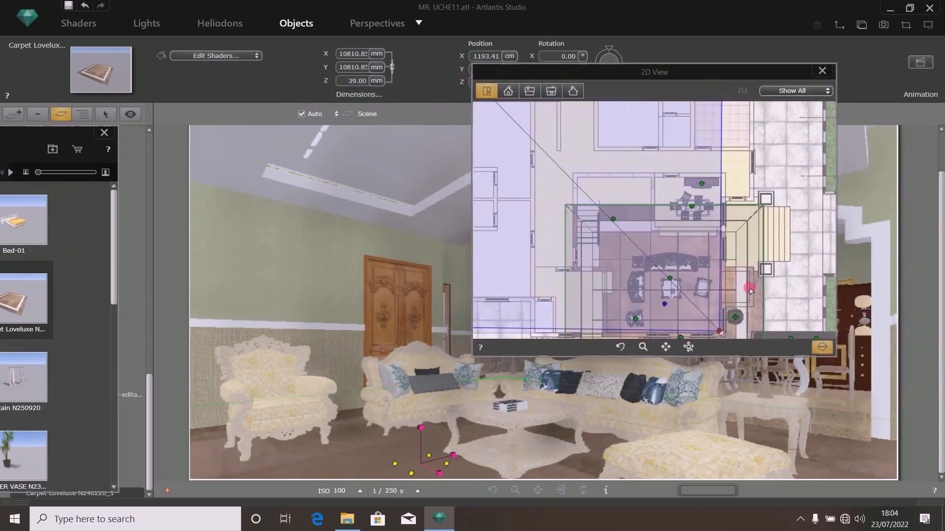
{"action": "scroll", "coordinate": [653, 247], "scroll_direction": "down", "scroll_amount": 3}
{"action": "scroll", "coordinate": [669, 281], "scroll_direction": "up", "scroll_amount": 3}
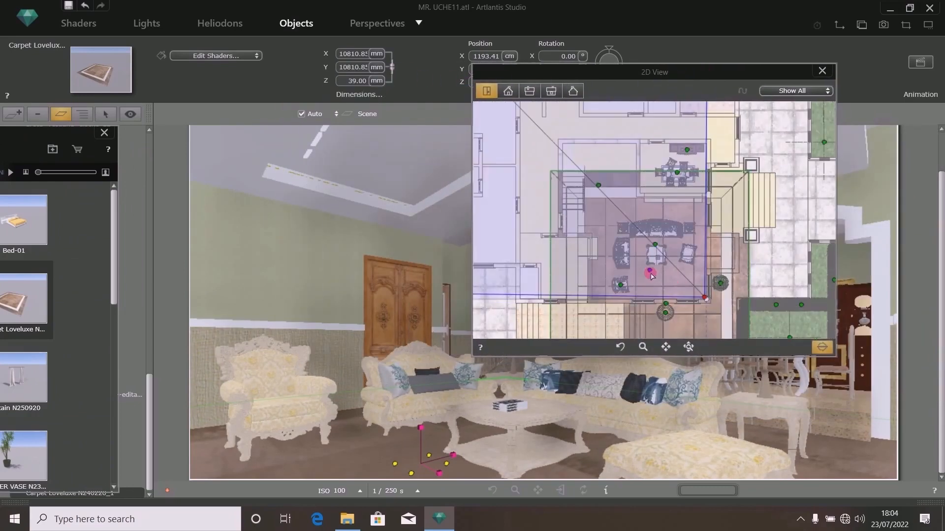
{"action": "left_click", "coordinate": [354, 68]}
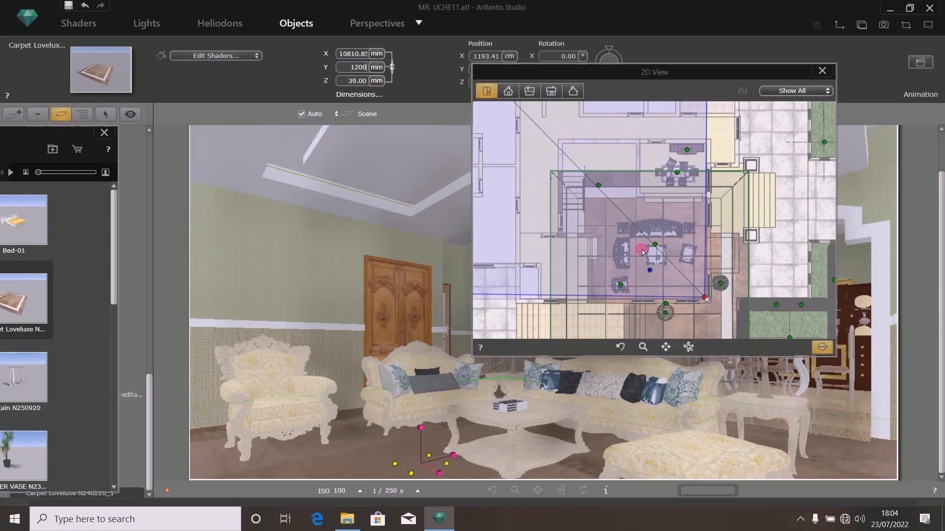
{"action": "type", "text": "1200"}
{"action": "left_click", "coordinate": [364, 54]}
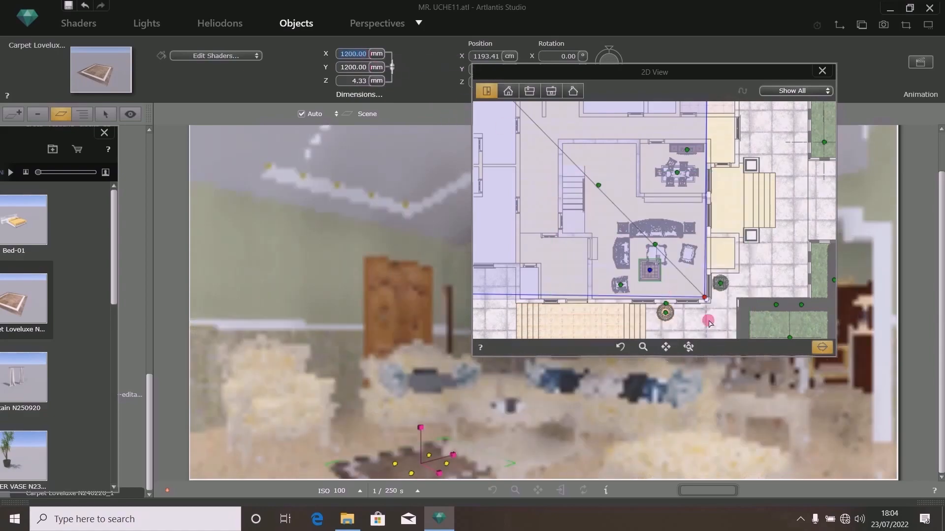
- Move the carpet in plan so it sits centered under the coffee table
{"action": "scroll", "coordinate": [655, 266], "scroll_direction": "up", "scroll_amount": 2}
{"action": "scroll", "coordinate": [655, 266], "scroll_direction": "up", "scroll_amount": 2}
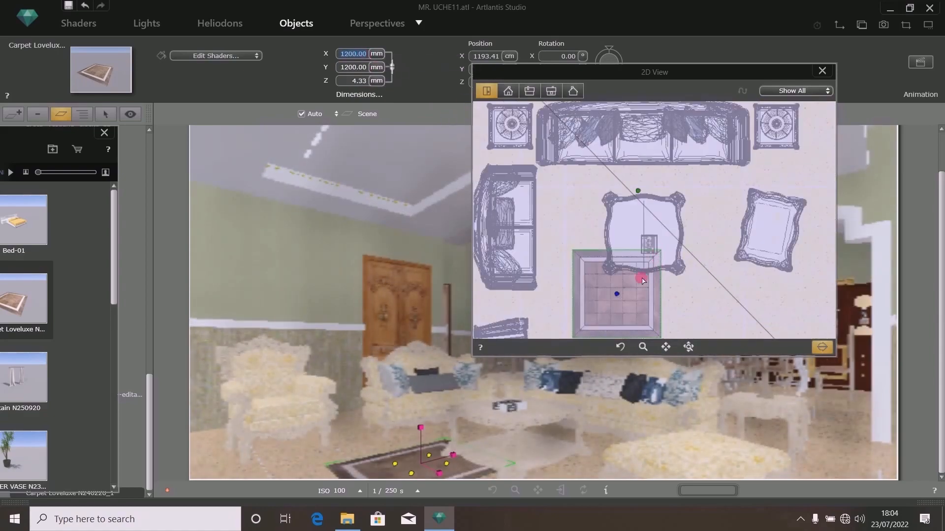
{"action": "left_click_drag", "start_coordinate": [618, 295], "coordinate": [645, 233]}
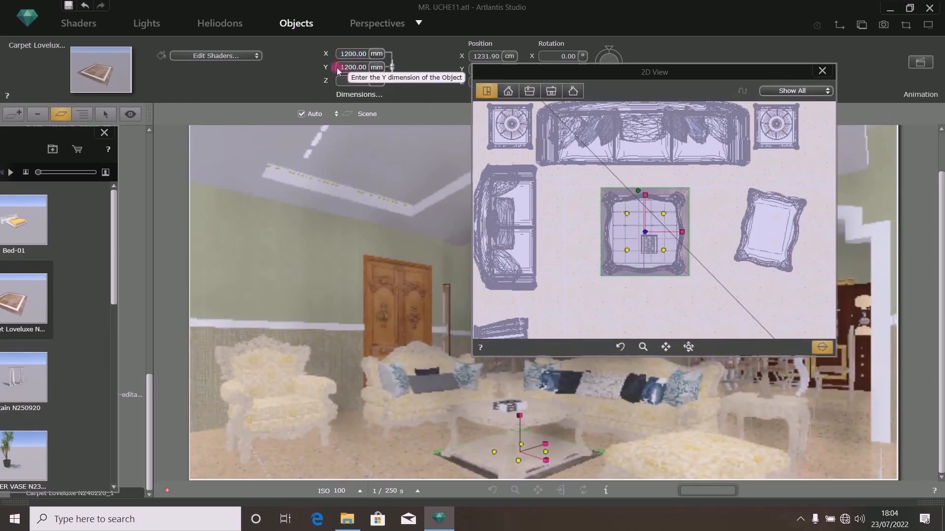
- Enlarge the carpet to 2400 mm by 2400 mm, then save the project and close the 2D view
{"action": "left_click", "coordinate": [341, 67]}
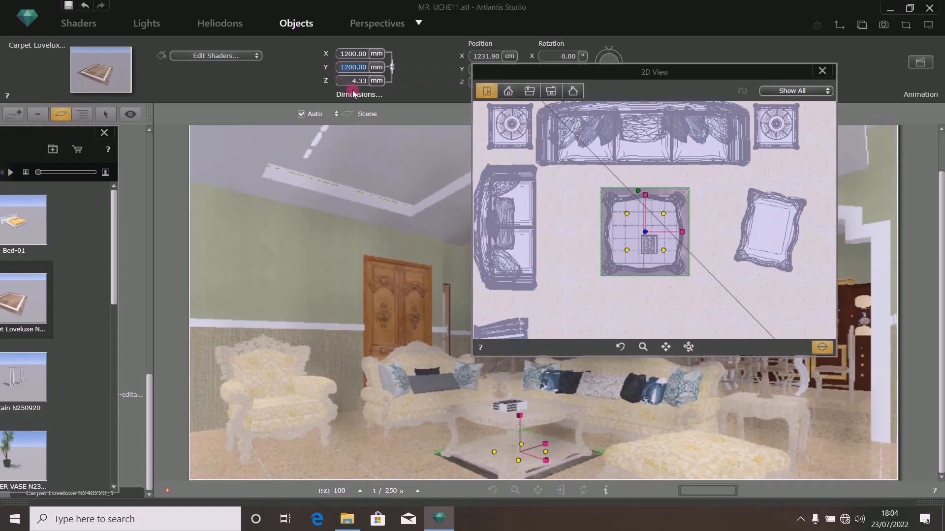
{"action": "type", "text": "24"}
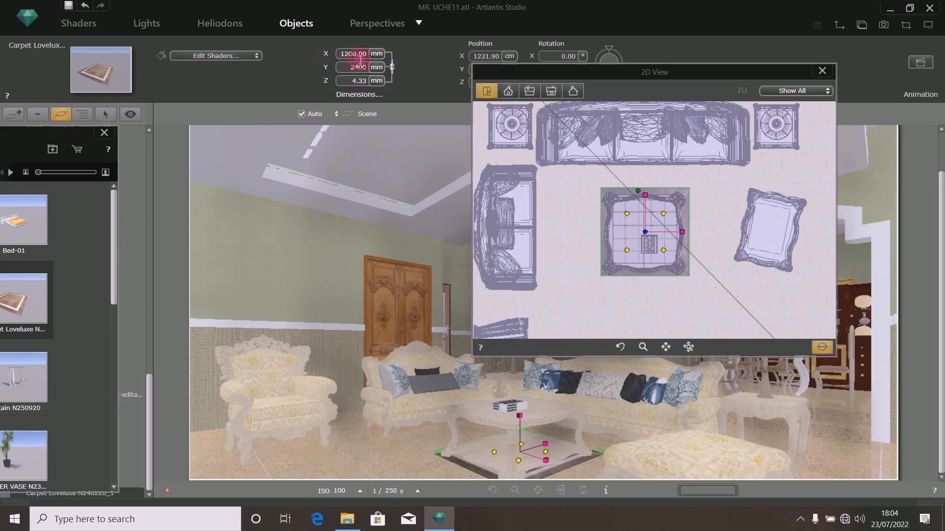
{"action": "key", "text": "Return"}
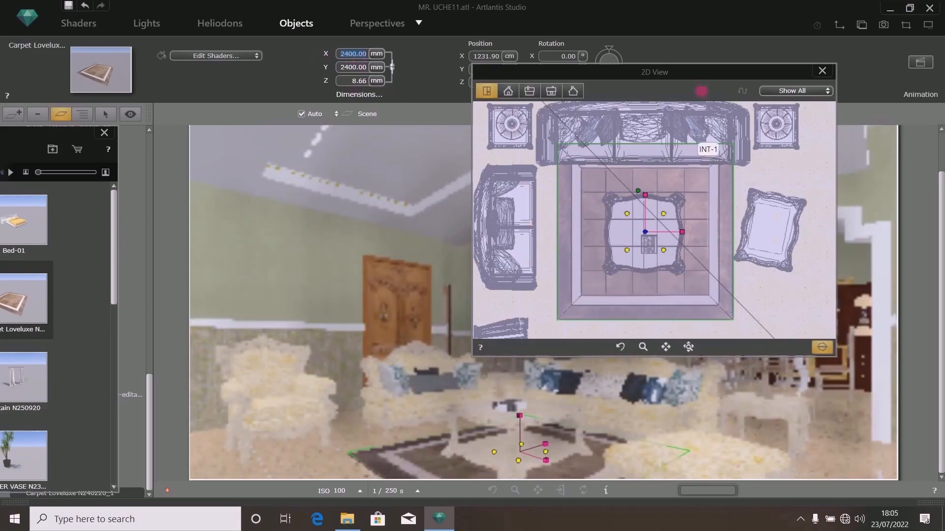
{"action": "left_click_drag", "start_coordinate": [701, 91], "coordinate": [658, 123]}
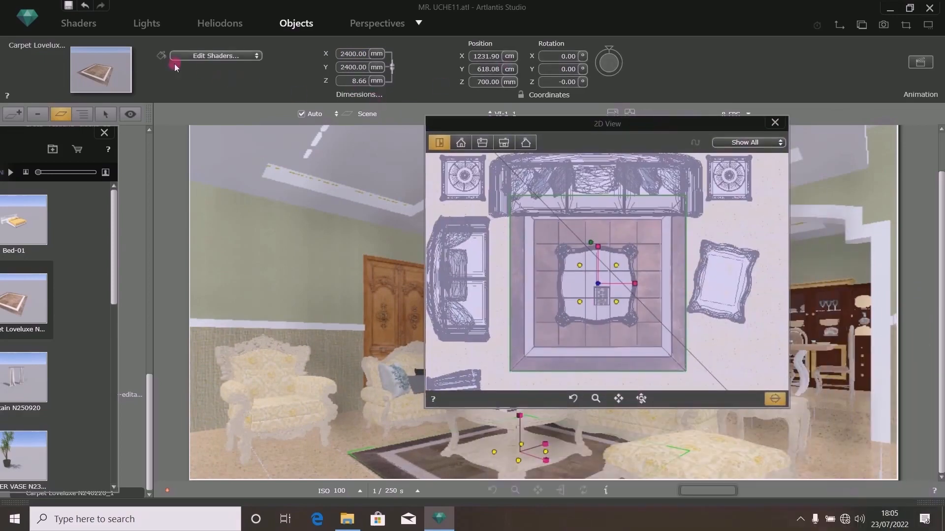
{"action": "left_click", "coordinate": [70, 6]}
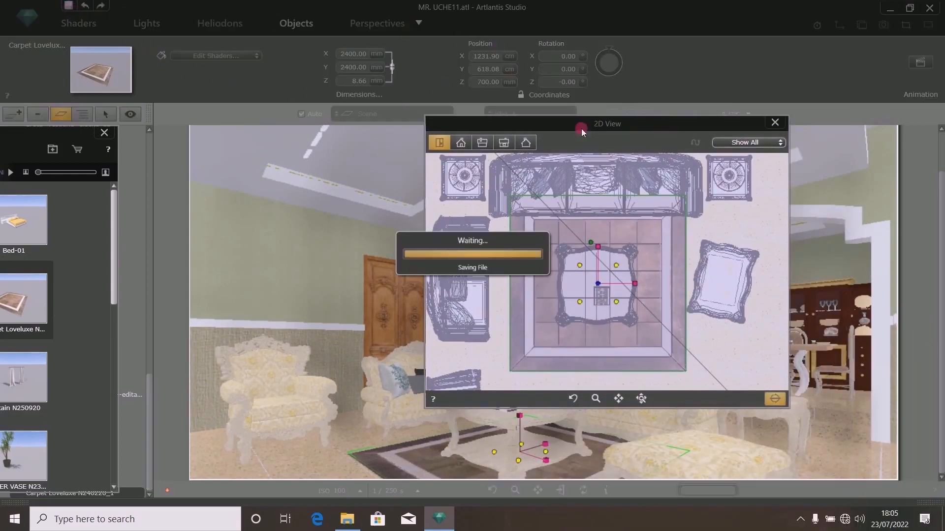
{"action": "left_click", "coordinate": [776, 123]}
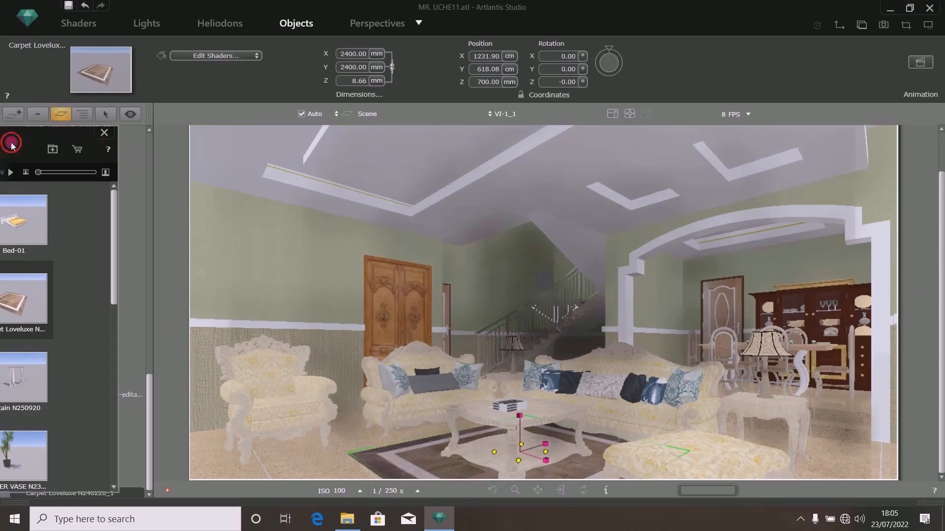
- Place bedroom component 11 (sunset wall art) from the SKETCHUP TO ARTLANTIS catalog into the lounge
{"action": "left_click_drag", "start_coordinate": [15, 142], "coordinate": [698, 111]}
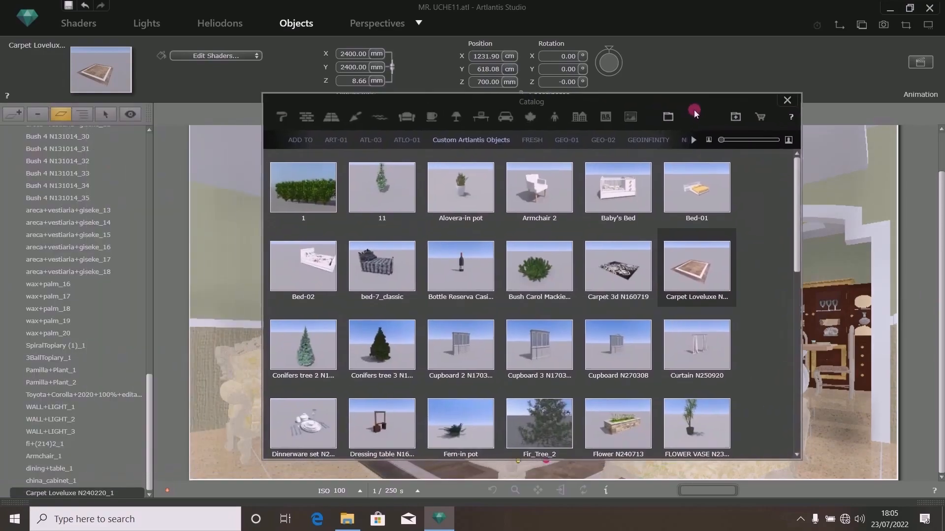
{"action": "left_click", "coordinate": [693, 139]}
{"action": "left_click", "coordinate": [670, 139]}
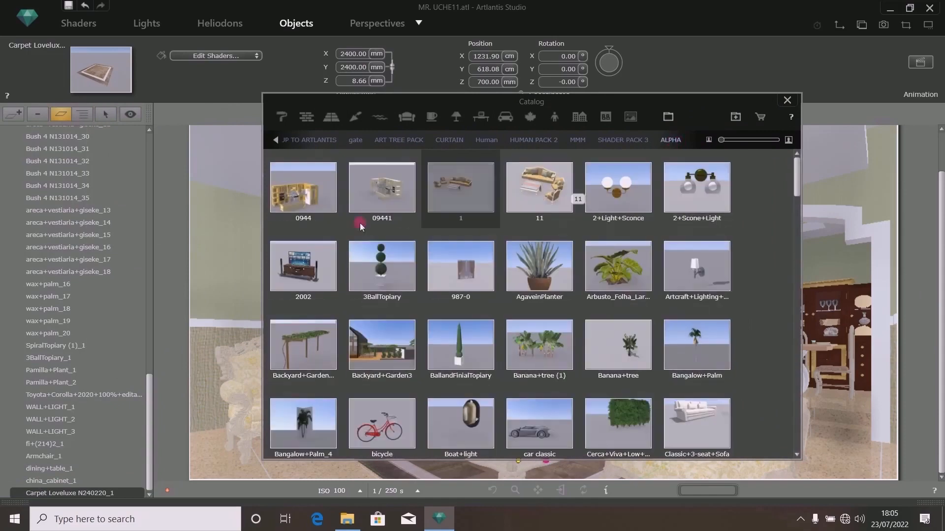
{"action": "scroll", "coordinate": [577, 281], "scroll_direction": "down", "scroll_amount": 5}
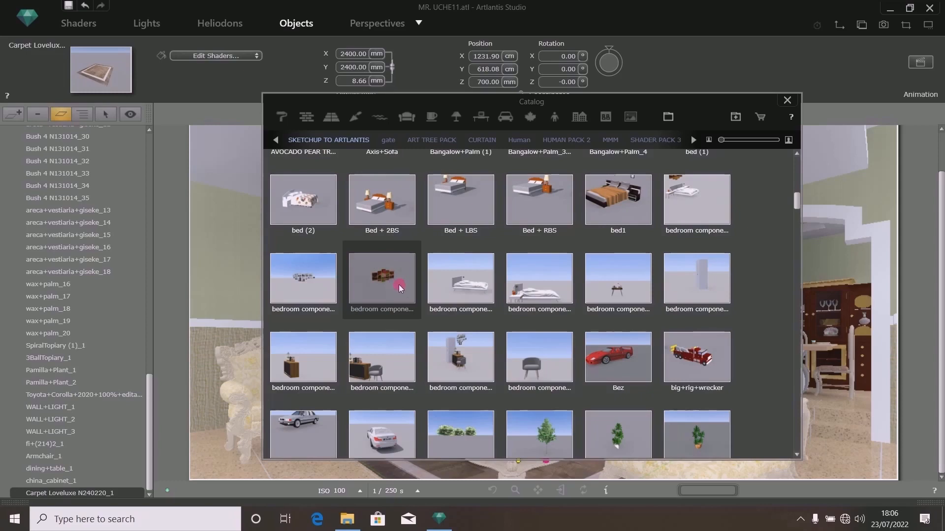
{"action": "left_click_drag", "start_coordinate": [475, 102], "coordinate": [663, 91]}
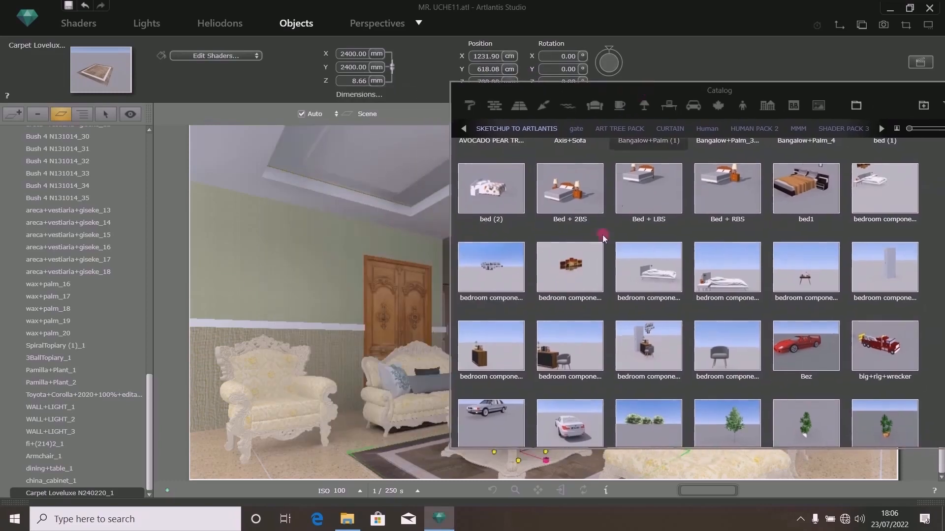
{"action": "left_click_drag", "start_coordinate": [570, 260], "coordinate": [270, 475]}
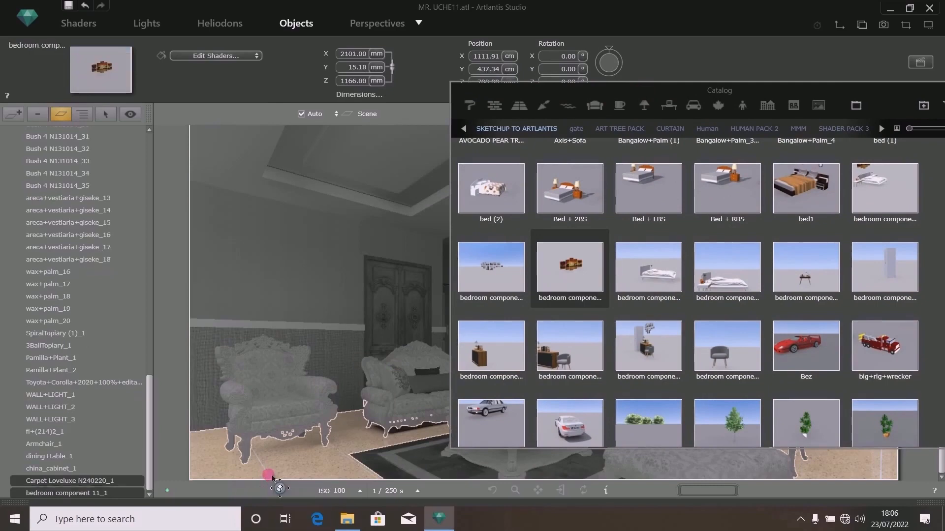
- Rotate the sunset wall art 90° about the Z axis
{"action": "left_click_drag", "start_coordinate": [610, 95], "coordinate": [739, 128]}
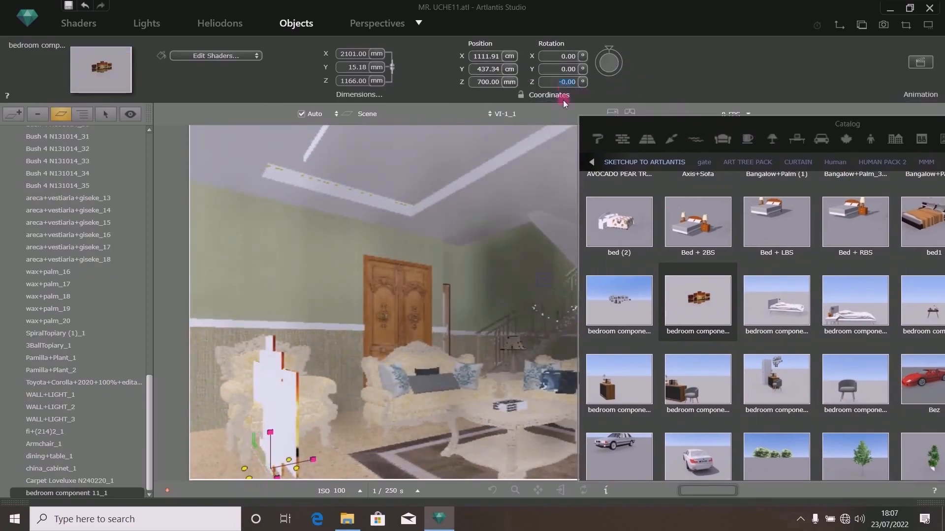
{"action": "type", "text": "90"}
{"action": "key", "text": "Return"}
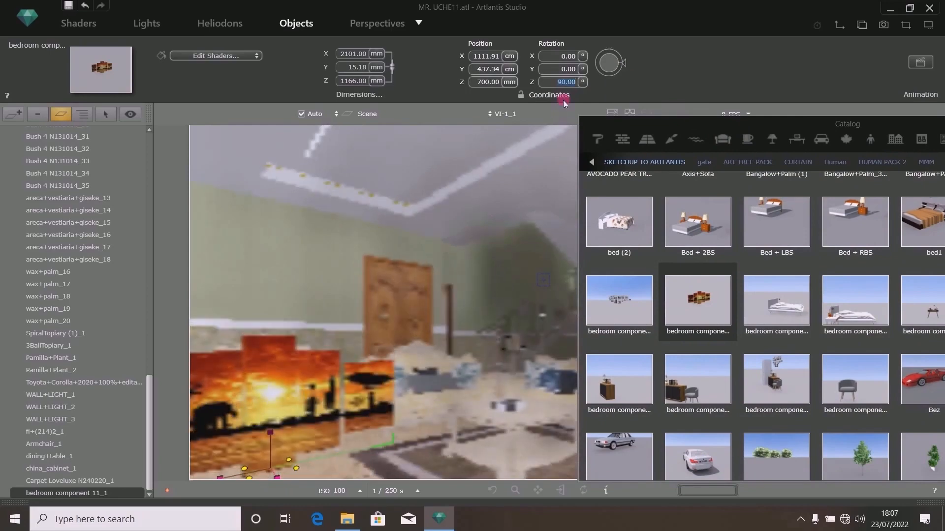
- Move the sunset wall art in plan onto the left wall of the lounge
{"action": "left_click_drag", "start_coordinate": [610, 126], "coordinate": [445, 467]}
{"action": "left_click", "coordinate": [839, 25]}
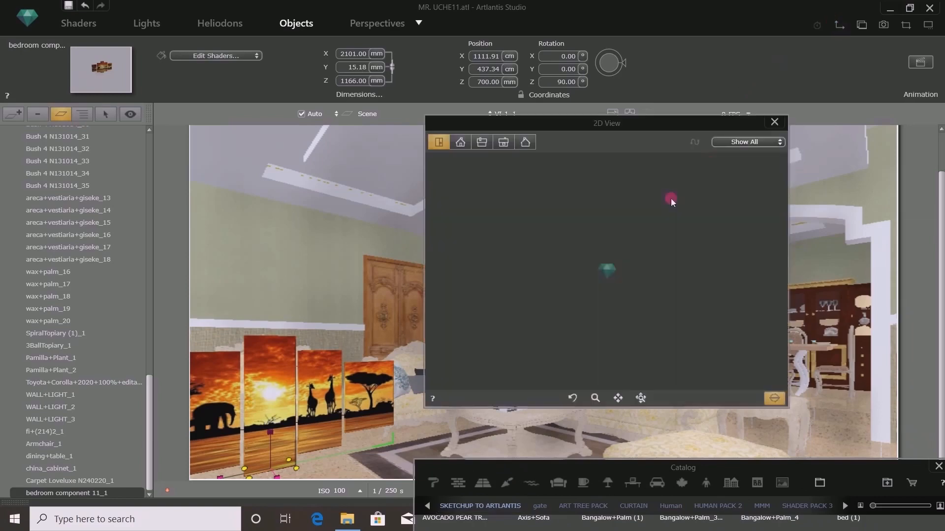
{"action": "scroll", "coordinate": [589, 290], "scroll_direction": "down", "scroll_amount": 2}
{"action": "scroll", "coordinate": [569, 321], "scroll_direction": "up", "scroll_amount": 1}
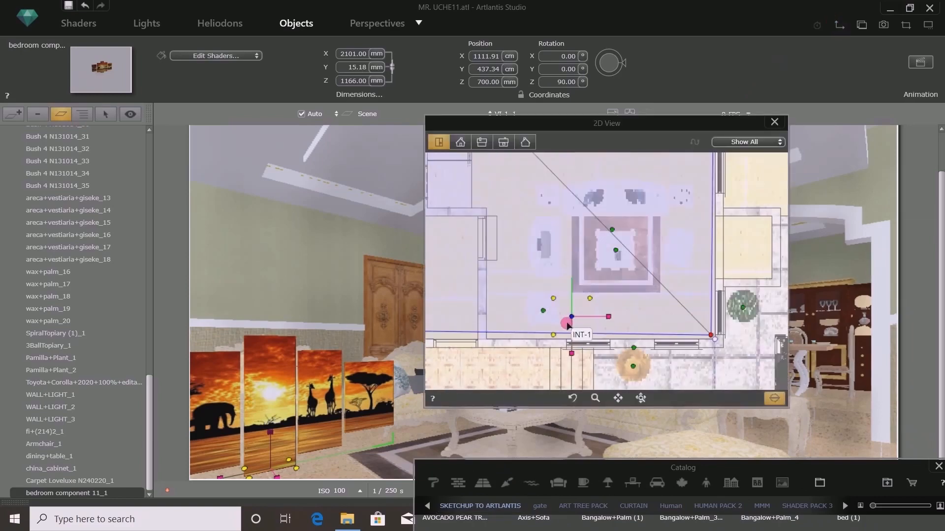
{"action": "mouse_move", "coordinate": [559, 313]}
{"action": "left_mouse_down"}
{"action": "mouse_move", "coordinate": [502, 291]}
{"action": "mouse_move", "coordinate": [492, 299]}
{"action": "left_mouse_up"}
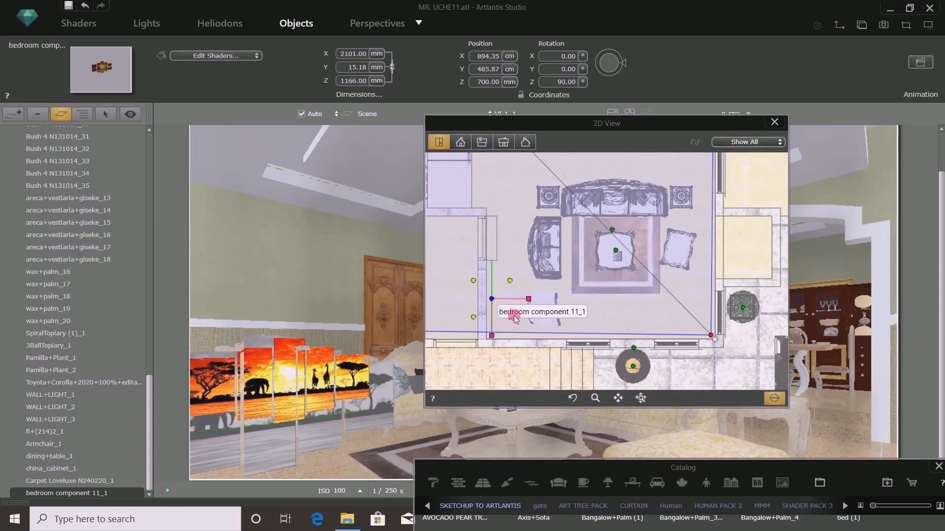
{"action": "scroll", "coordinate": [492, 340], "scroll_direction": "up", "scroll_amount": 3}
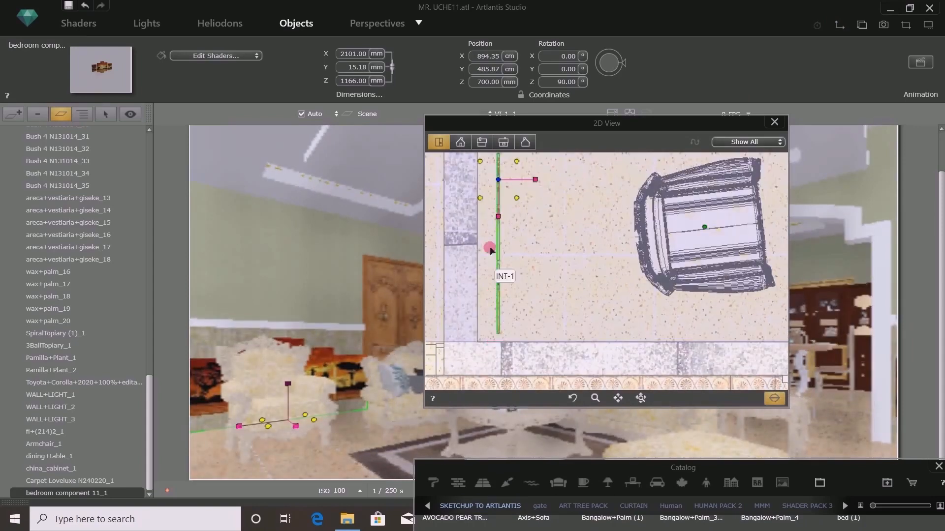
{"action": "scroll", "coordinate": [500, 190], "scroll_direction": "up", "scroll_amount": 2}
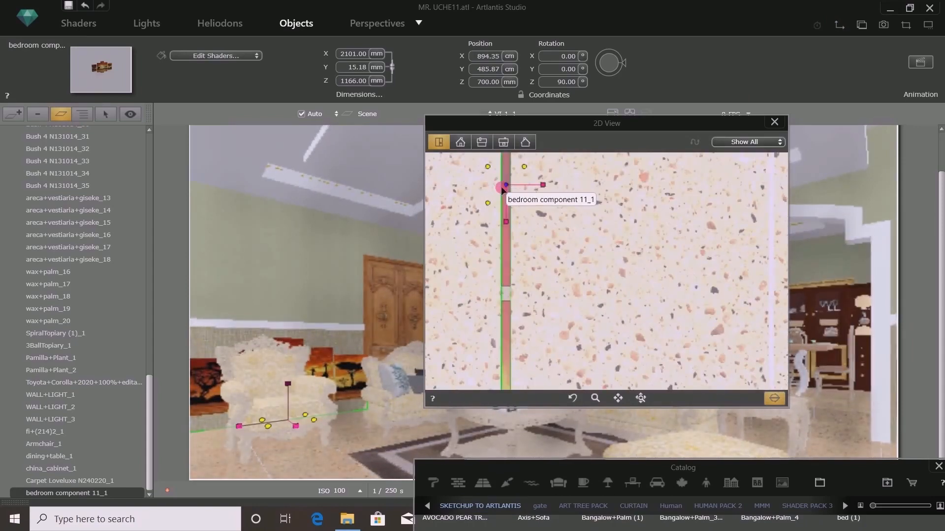
{"action": "left_click_drag", "start_coordinate": [498, 192], "coordinate": [460, 194]}
{"action": "scroll", "coordinate": [463, 193], "scroll_direction": "up", "scroll_amount": 4}
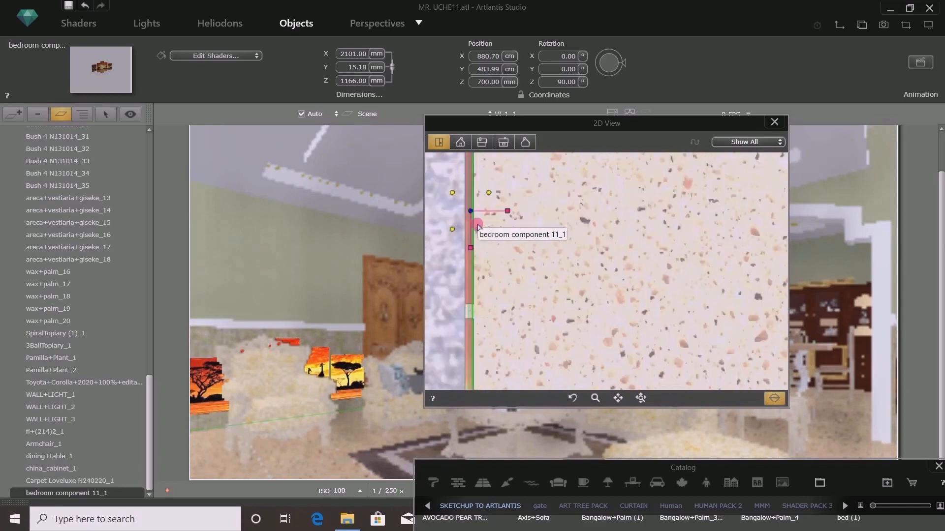
{"action": "scroll", "coordinate": [472, 217], "scroll_direction": "down", "scroll_amount": 5}
- Raise the sunset wall art to a Z position of 2100 mm
{"action": "left_click", "coordinate": [484, 83]}
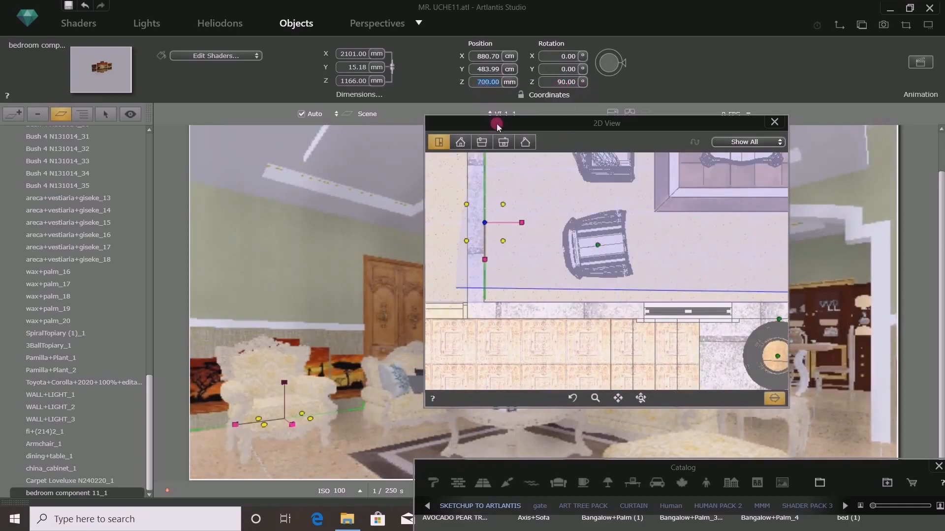
{"action": "type", "text": "2100"}
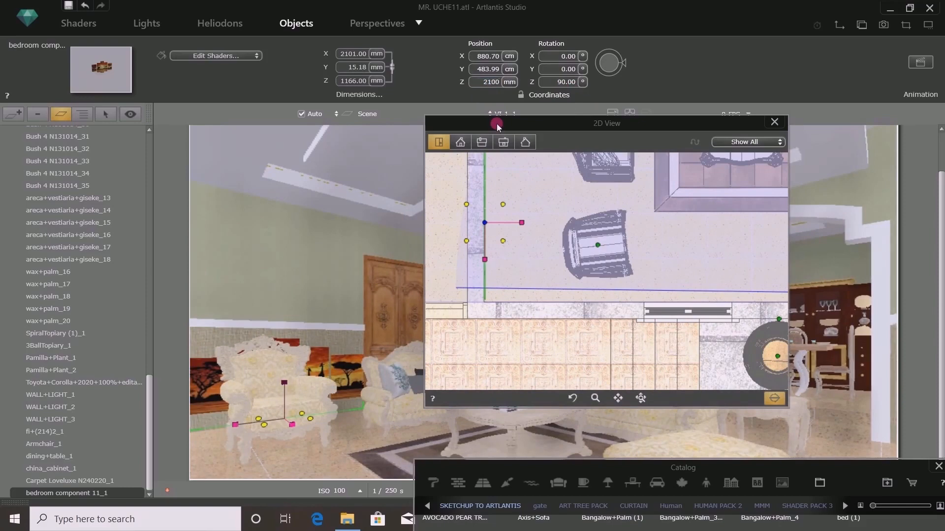
{"action": "key", "text": "Return"}
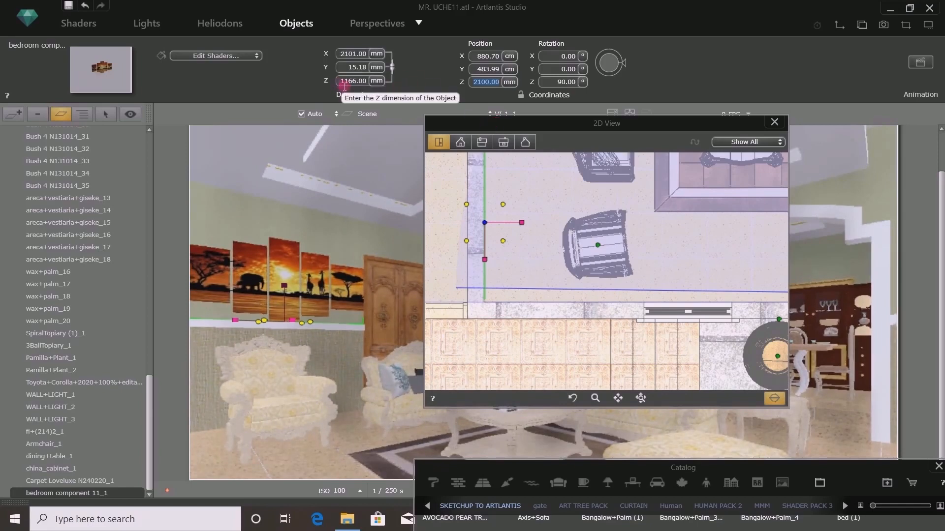
- Set the sunset wall art's height to 1000 mm and nudge it against the wall in plan
{"action": "left_click", "coordinate": [346, 83]}
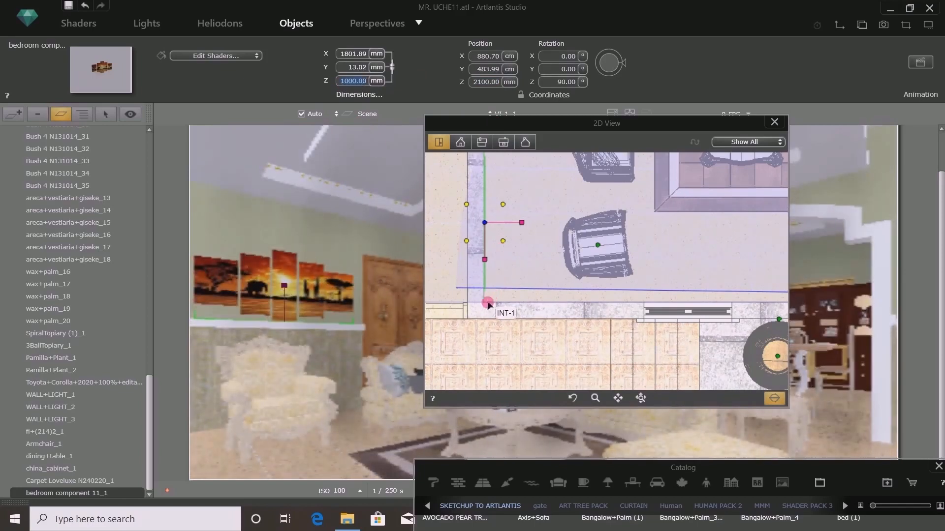
{"action": "scroll", "coordinate": [487, 303], "scroll_direction": "up", "scroll_amount": 5}
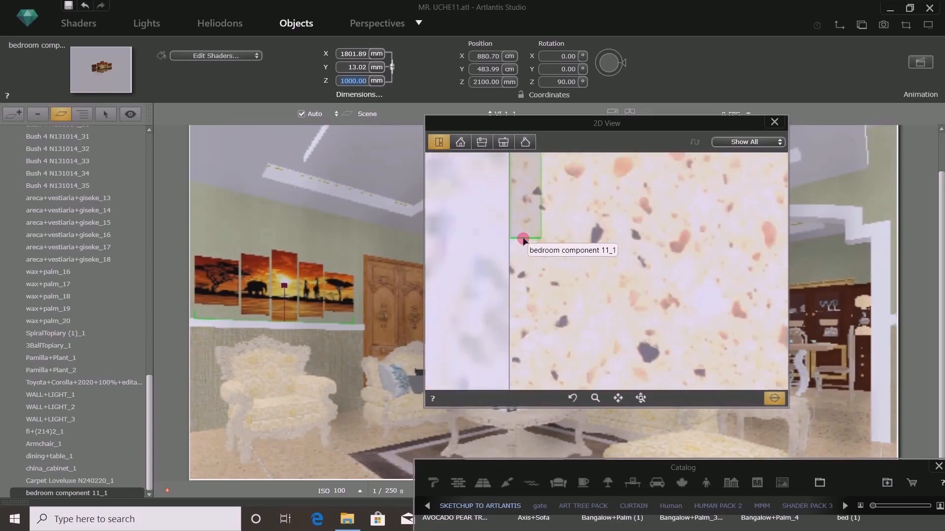
{"action": "left_click_drag", "start_coordinate": [522, 240], "coordinate": [521, 331]}
{"action": "left_click_drag", "start_coordinate": [600, 127], "coordinate": [662, 210]}
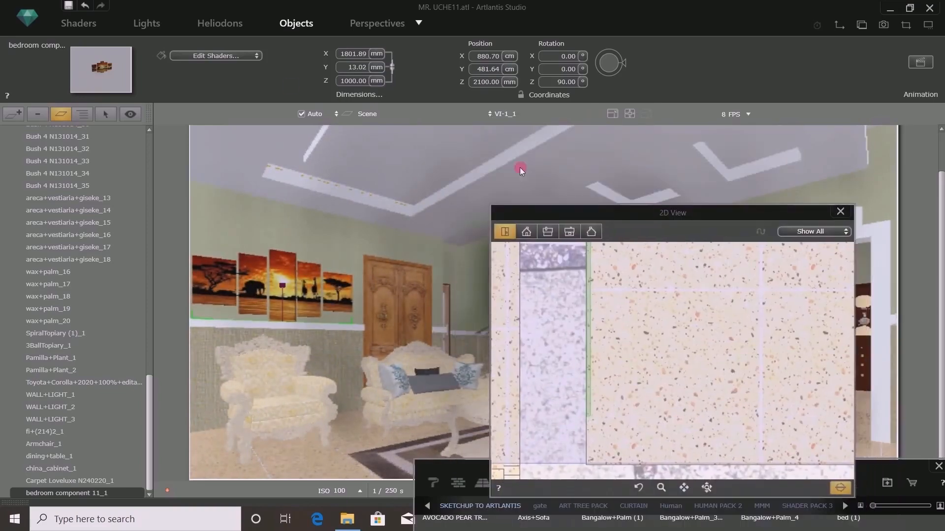
- Save the project
{"action": "left_click", "coordinate": [69, 7]}
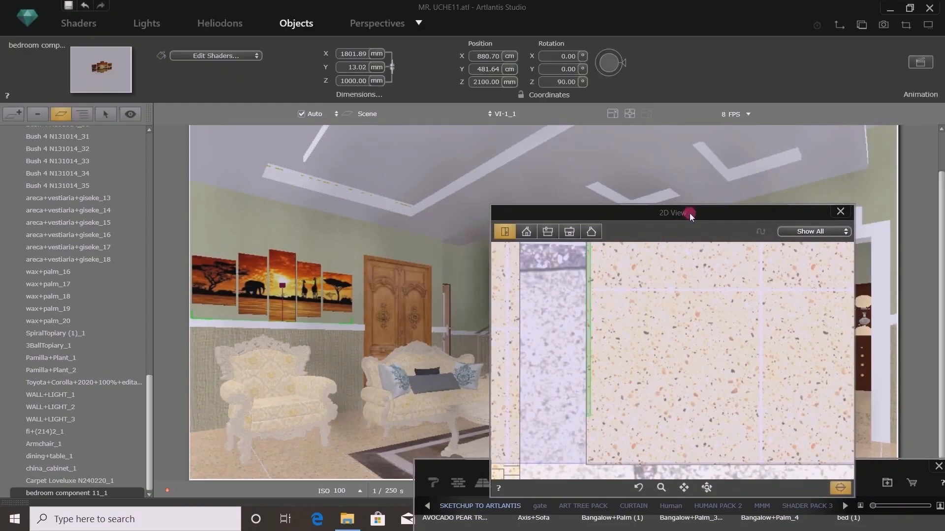
{"action": "left_click_drag", "start_coordinate": [690, 214], "coordinate": [433, 179]}
{"action": "left_click_drag", "start_coordinate": [367, 189], "coordinate": [156, 193]}
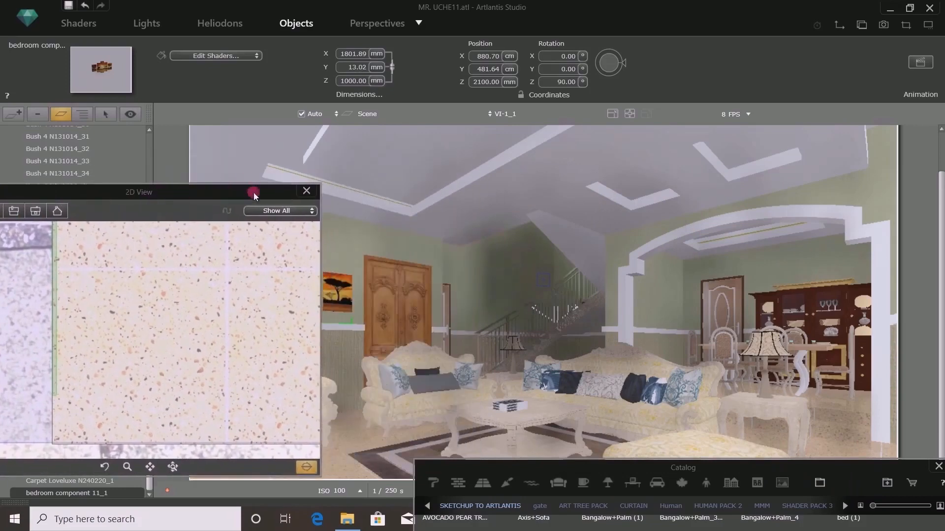
{"action": "left_click_drag", "start_coordinate": [252, 193], "coordinate": [63, 206]}
- Place bedroom component 10 (photo-frame set) from the SKETCHUP TO ARTLANTIS catalog beside the armchair
{"action": "left_click_drag", "start_coordinate": [827, 471], "coordinate": [689, 125]}
{"action": "left_click", "coordinate": [799, 520]}
{"action": "left_click", "coordinate": [798, 521]}
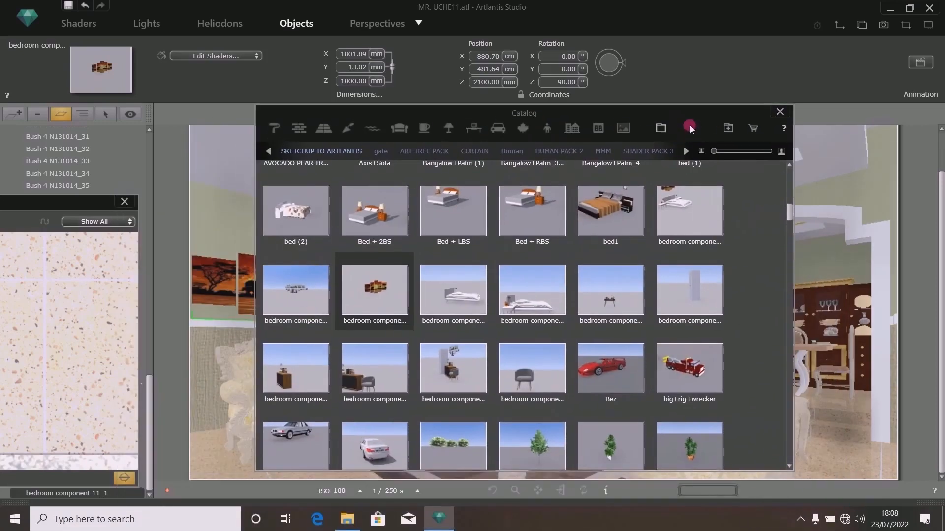
{"action": "left_click", "coordinate": [391, 309]}
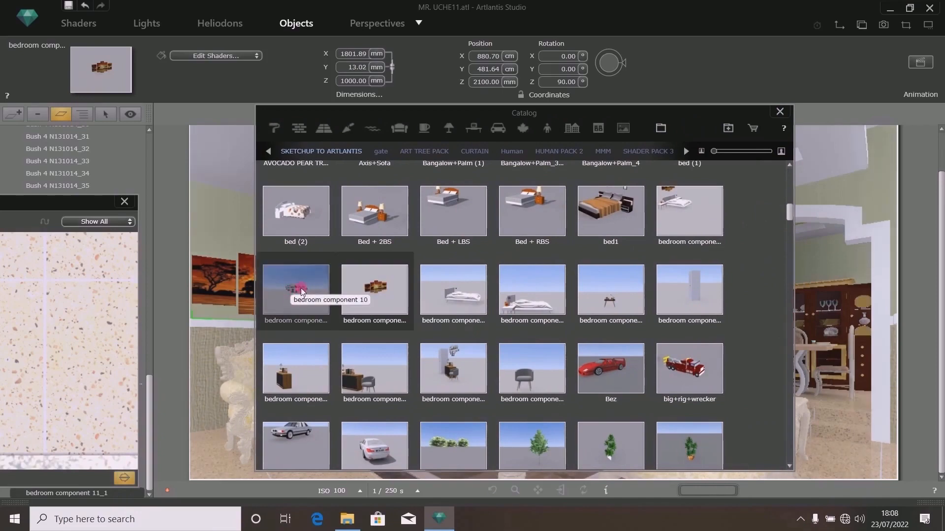
{"action": "left_click_drag", "start_coordinate": [560, 114], "coordinate": [862, 305]}
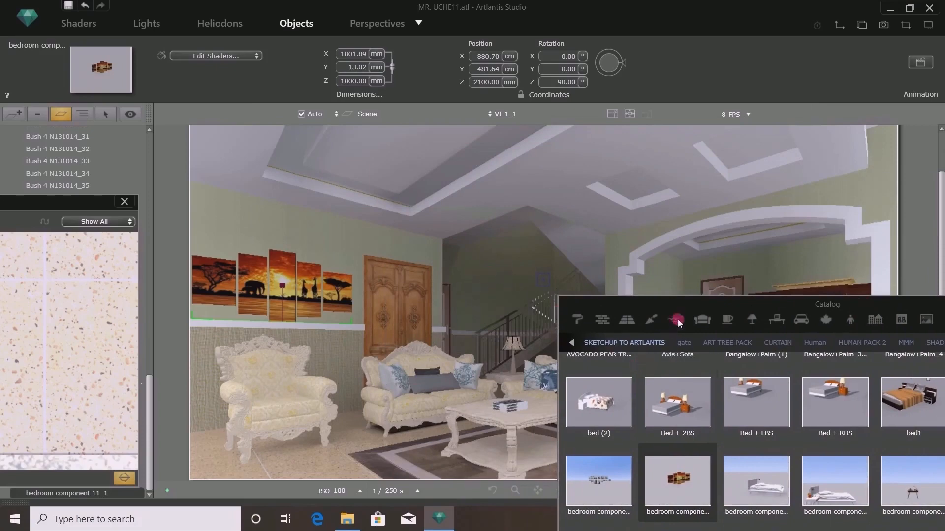
{"action": "left_click_drag", "start_coordinate": [671, 303], "coordinate": [743, 161]}
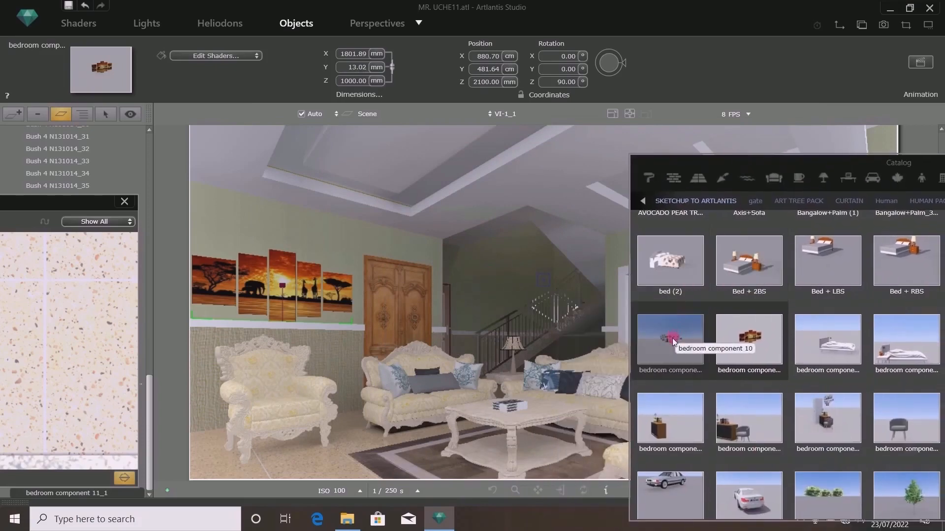
{"action": "left_click_drag", "start_coordinate": [674, 339], "coordinate": [307, 466]}
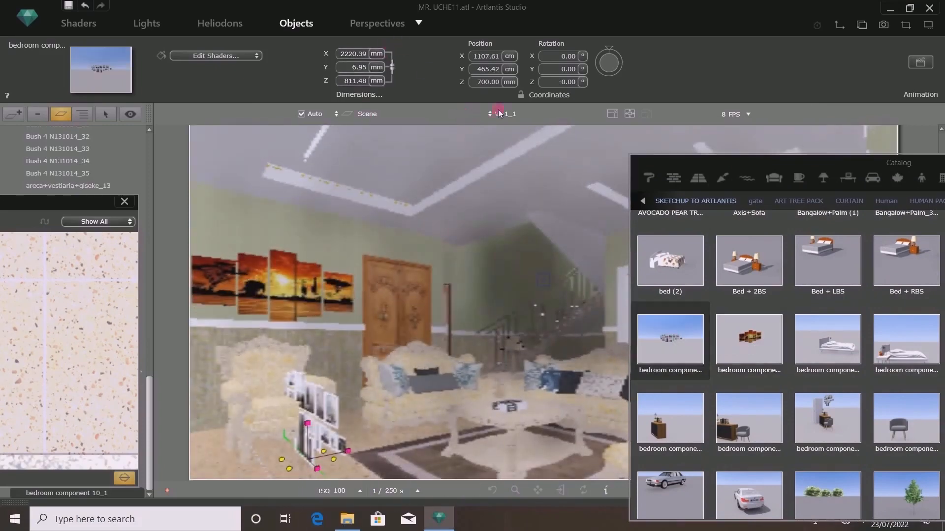
- Rotate the photo-frame set to 270° about the Z axis
{"action": "left_click", "coordinate": [566, 85]}
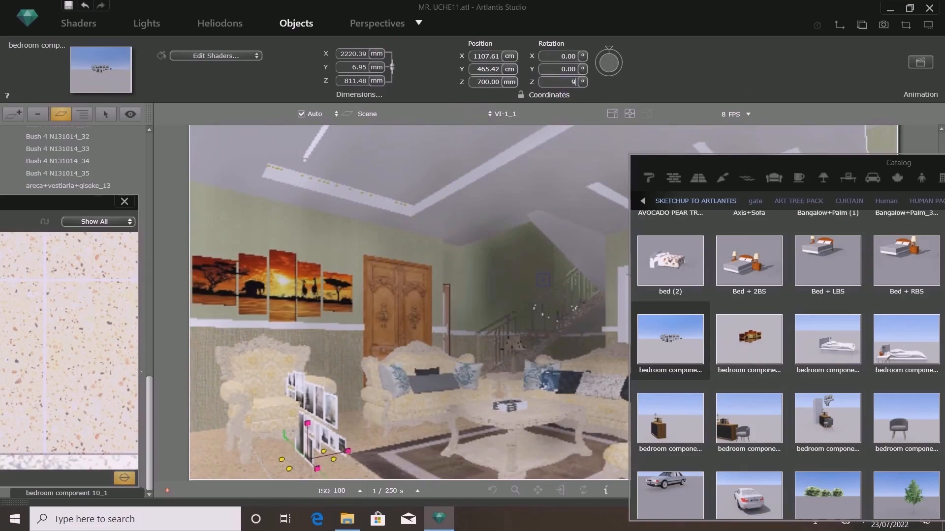
{"action": "type", "text": "90"}
{"action": "key", "text": "Return"}
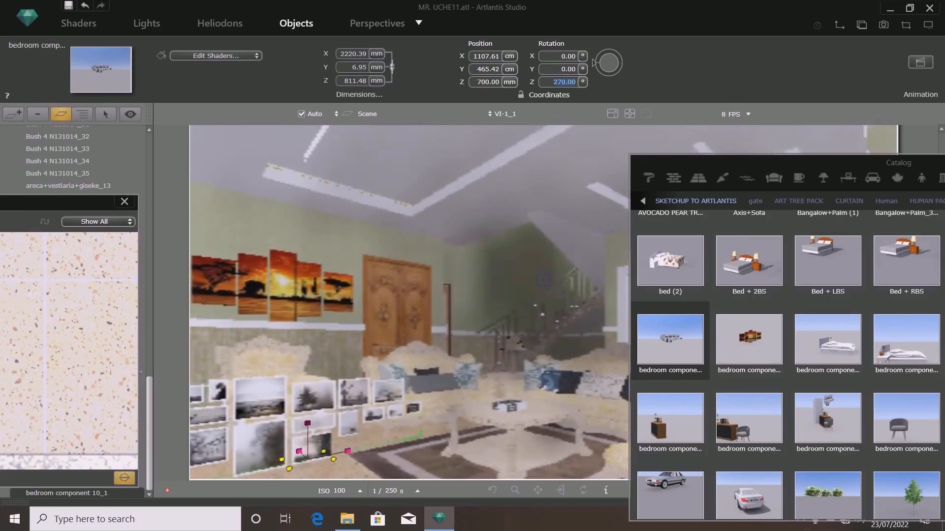
{"action": "left_click_drag", "start_coordinate": [714, 167], "coordinate": [648, 452]}
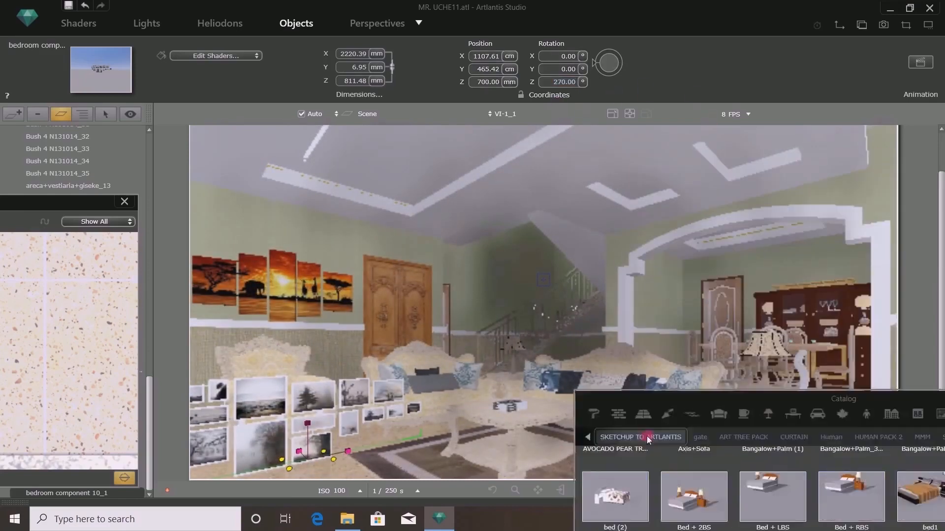
{"action": "left_click_drag", "start_coordinate": [67, 203], "coordinate": [757, 101]}
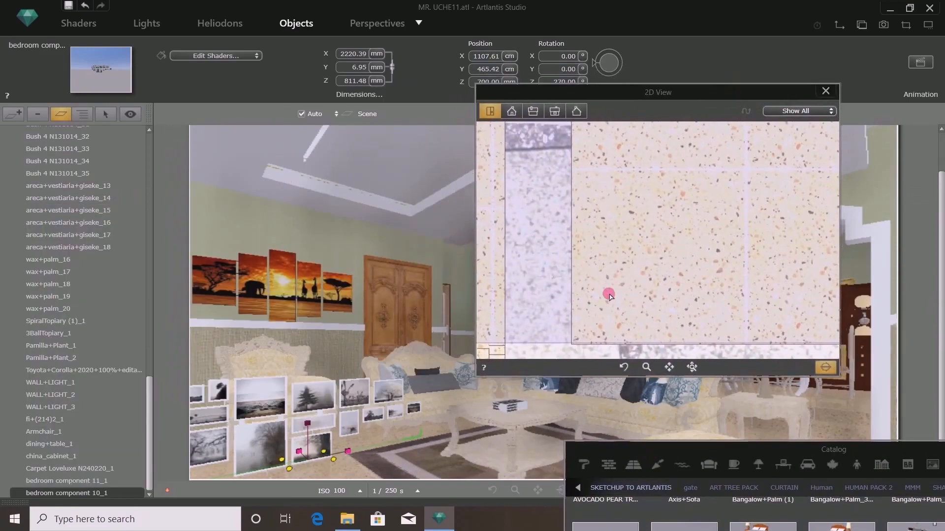
- Move the photo-frame set in the plan view so it sits against the staircase wall
{"action": "scroll", "coordinate": [608, 295], "scroll_direction": "down", "scroll_amount": 3}
{"action": "scroll", "coordinate": [682, 293], "scroll_direction": "down", "scroll_amount": 1}
{"action": "left_click_drag", "start_coordinate": [681, 290], "coordinate": [612, 184]}
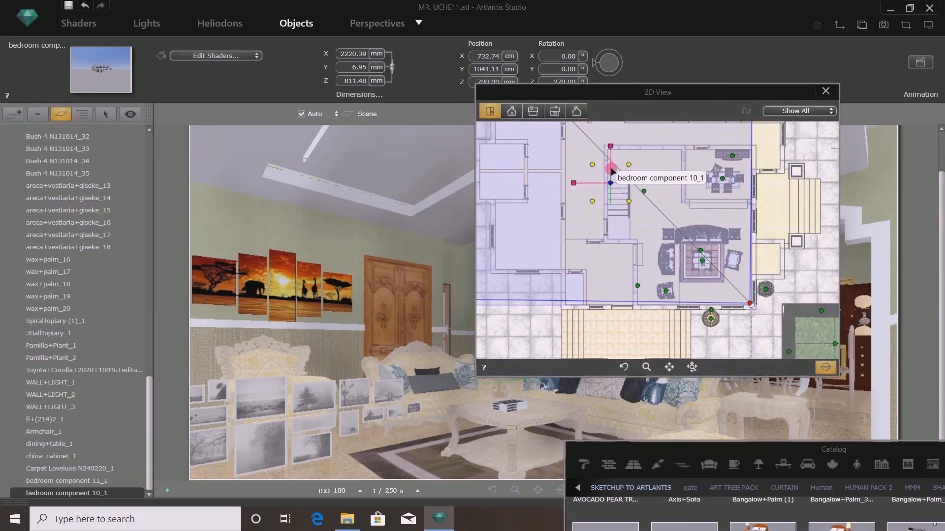
{"action": "scroll", "coordinate": [611, 169], "scroll_direction": "up", "scroll_amount": 3}
{"action": "scroll", "coordinate": [606, 144], "scroll_direction": "up", "scroll_amount": 3}
{"action": "scroll", "coordinate": [607, 144], "scroll_direction": "up", "scroll_amount": 3}
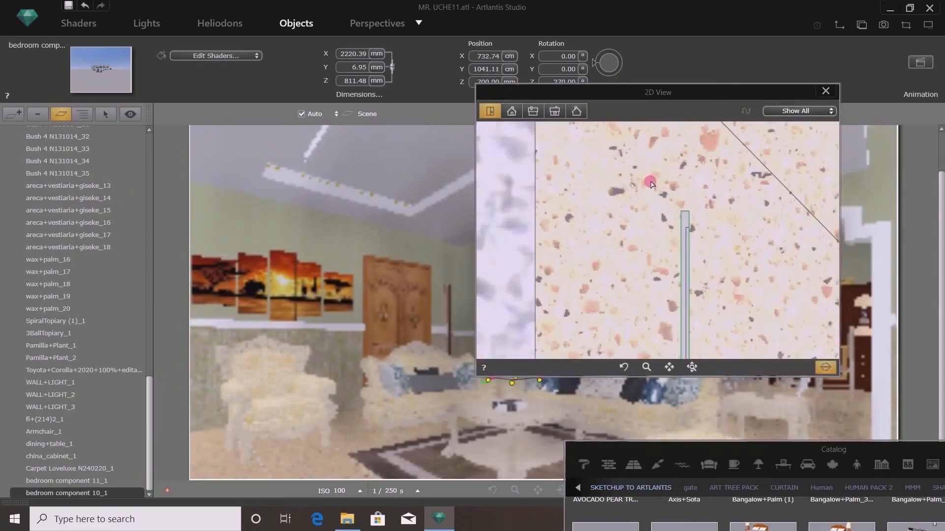
{"action": "left_click_drag", "start_coordinate": [684, 217], "coordinate": [537, 199]}
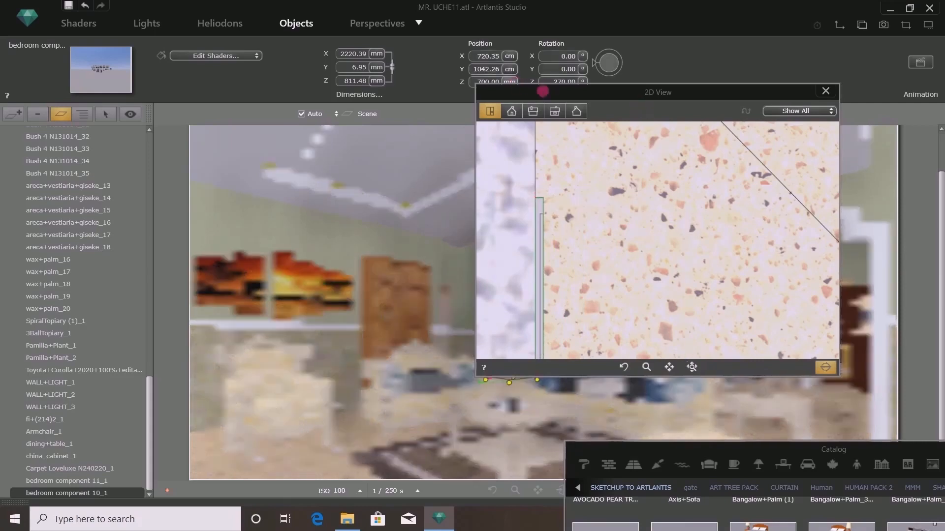
- Raise the photo-frame set to a Z position of 2400 mm
{"action": "left_click_drag", "start_coordinate": [551, 96], "coordinate": [579, 147]}
{"action": "left_click", "coordinate": [483, 83]}
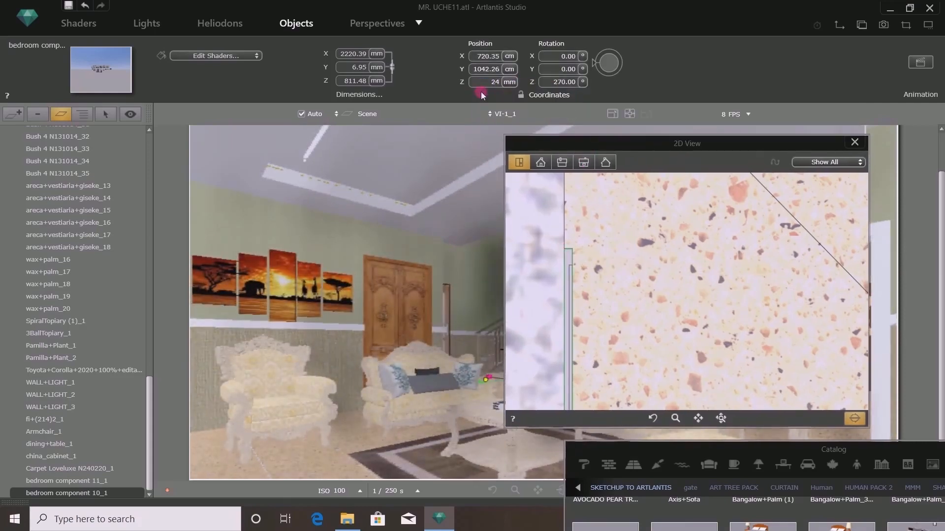
{"action": "key", "text": "Return"}
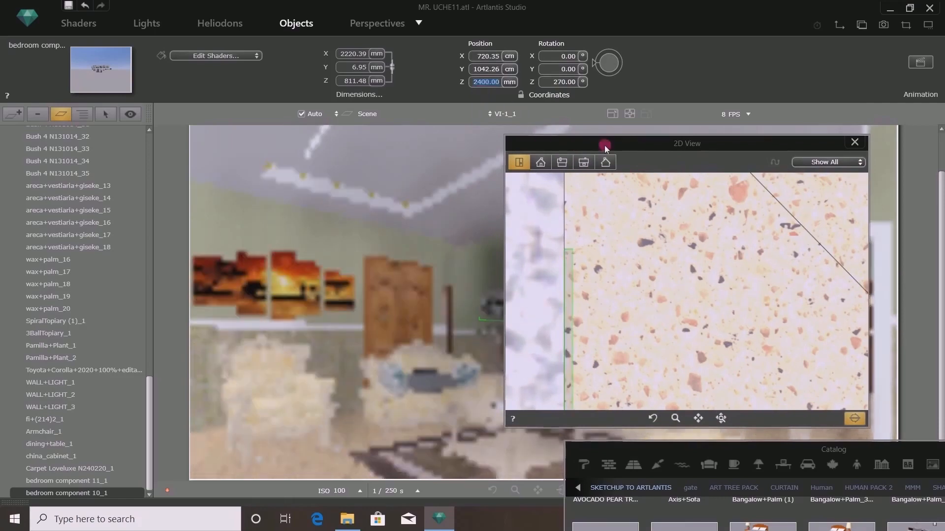
{"action": "left_click_drag", "start_coordinate": [605, 148], "coordinate": [728, 385]}
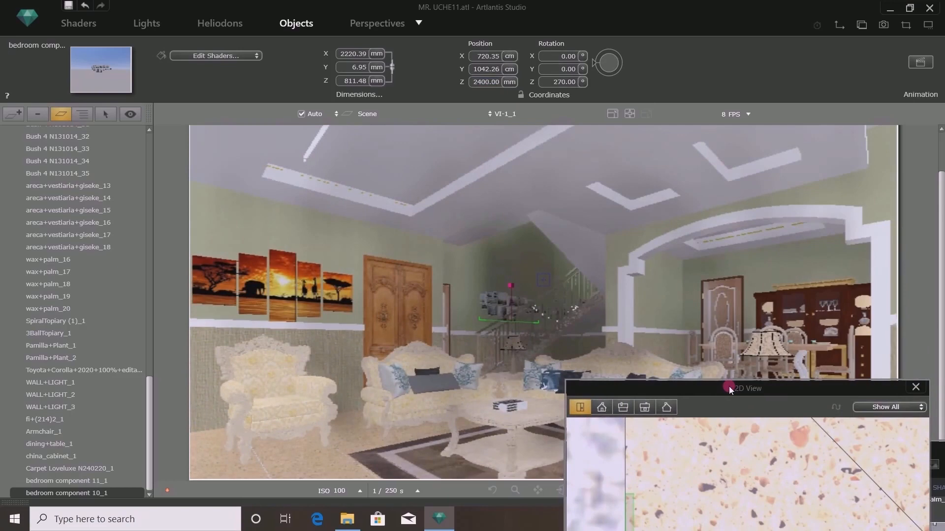
{"action": "left_click_drag", "start_coordinate": [504, 309], "coordinate": [520, 313]}
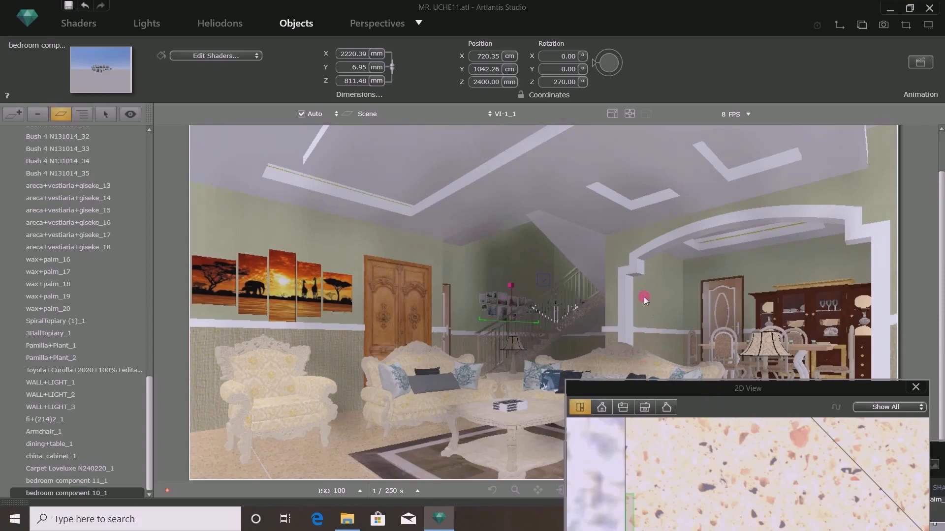
- Duplicate the photo-frame set and move the copy across to the opposite wall in the plan view
{"action": "left_click_drag", "start_coordinate": [699, 394], "coordinate": [257, 232]}
{"action": "scroll", "coordinate": [312, 352], "scroll_direction": "down", "scroll_amount": 10}
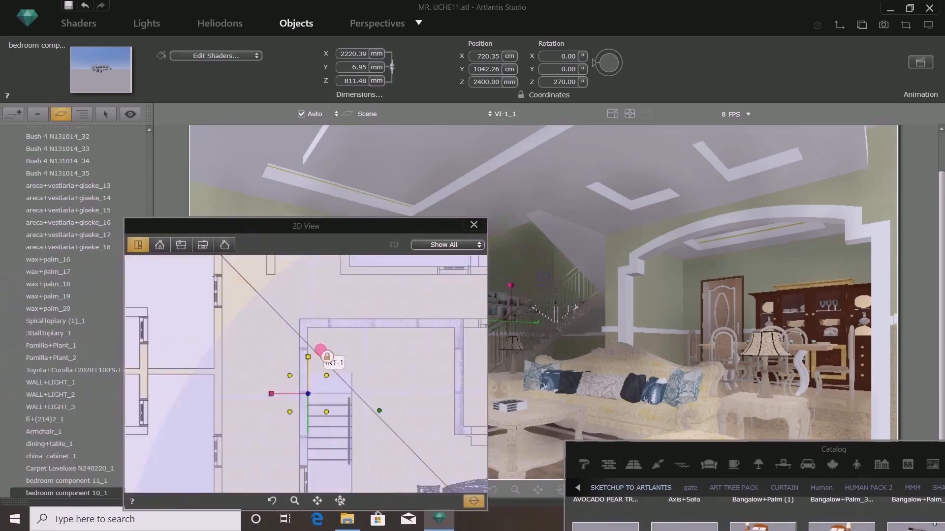
{"action": "scroll", "coordinate": [399, 375], "scroll_direction": "up", "scroll_amount": 3}
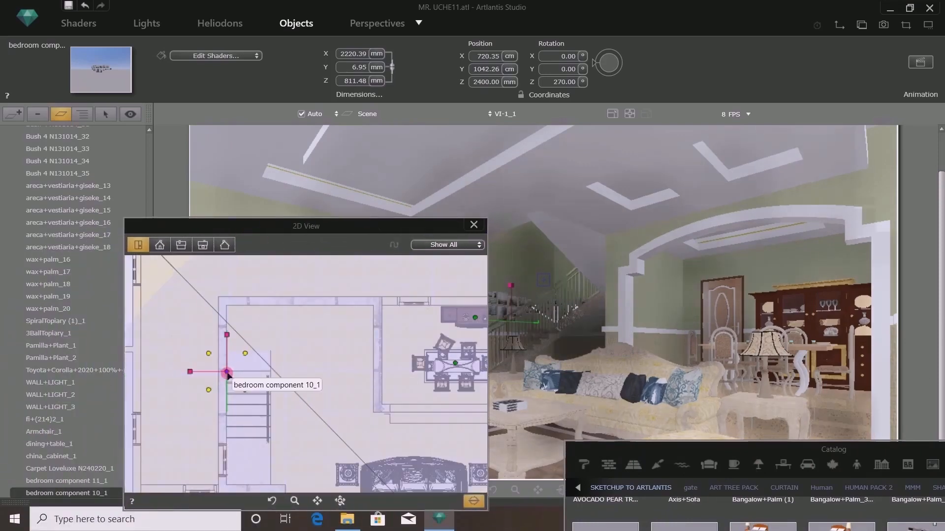
{"action": "right_click", "coordinate": [226, 372]}
{"action": "left_click", "coordinate": [261, 236]}
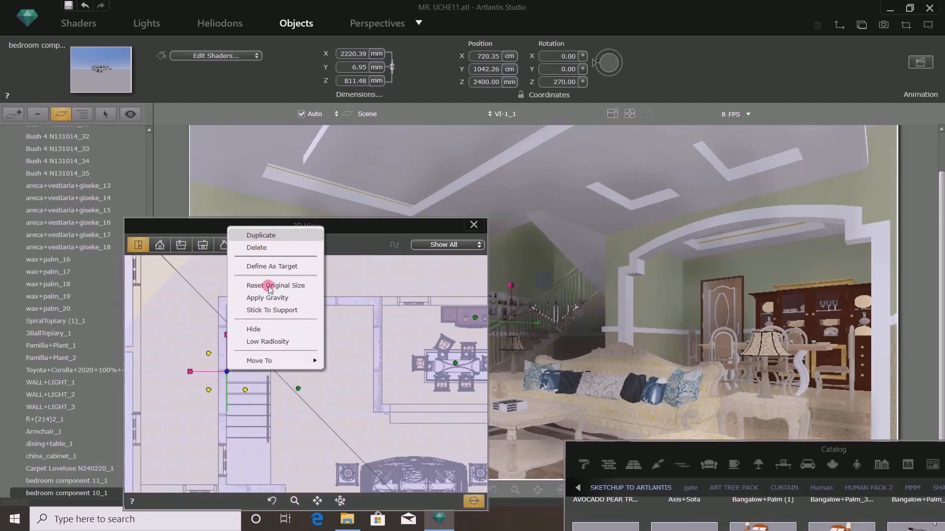
{"action": "left_click_drag", "start_coordinate": [227, 373], "coordinate": [388, 368]}
{"action": "scroll", "coordinate": [388, 368], "scroll_direction": "up", "scroll_amount": 6}
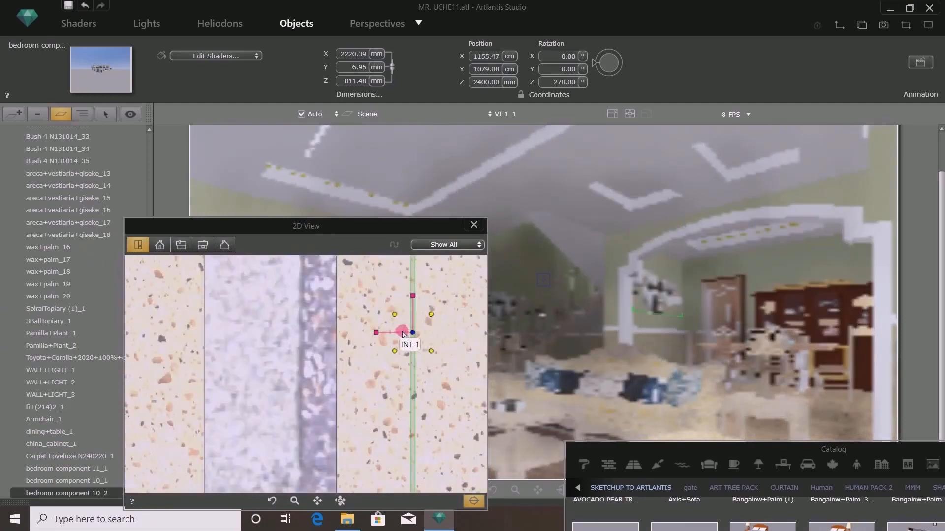
{"action": "left_click_drag", "start_coordinate": [412, 328], "coordinate": [264, 329]}
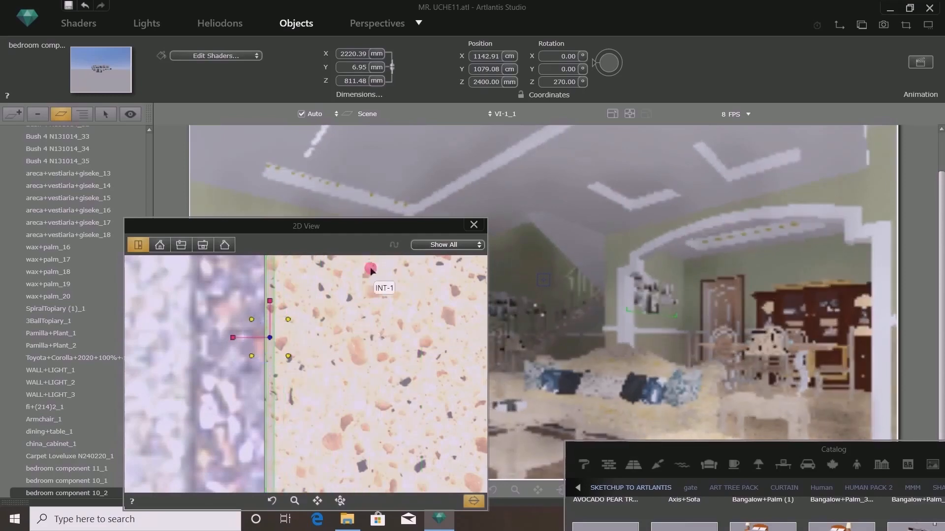
- Close the 2D view and save the project
{"action": "left_click_drag", "start_coordinate": [369, 233], "coordinate": [700, 200]}
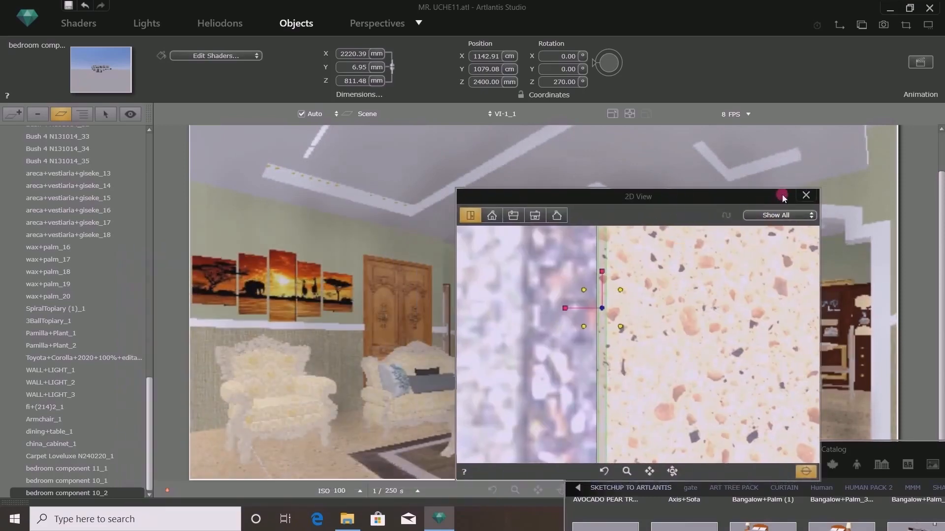
{"action": "left_click", "coordinate": [804, 193]}
{"action": "left_click", "coordinate": [69, 5]}
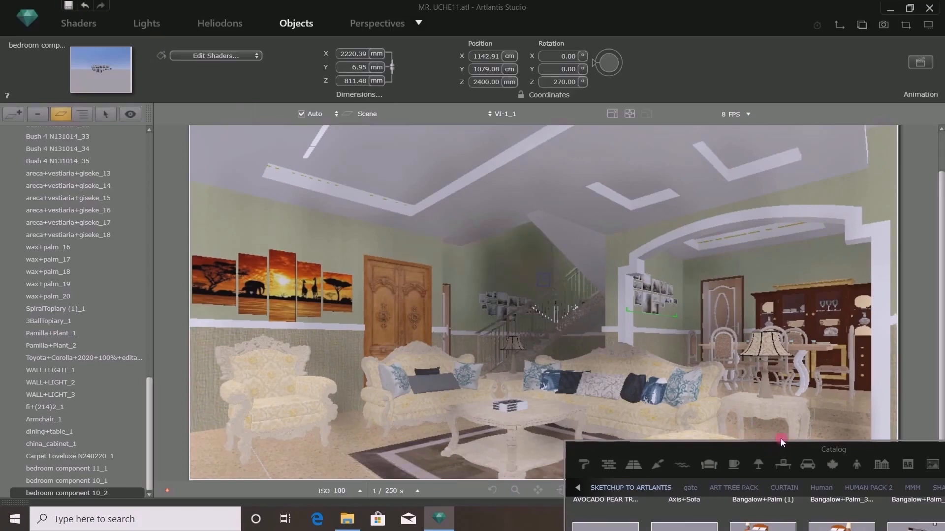
- Expand the object catalog to browse the SKETCHUP TO ARTLANTIS objects
{"action": "left_click_drag", "start_coordinate": [768, 449], "coordinate": [594, 327]}
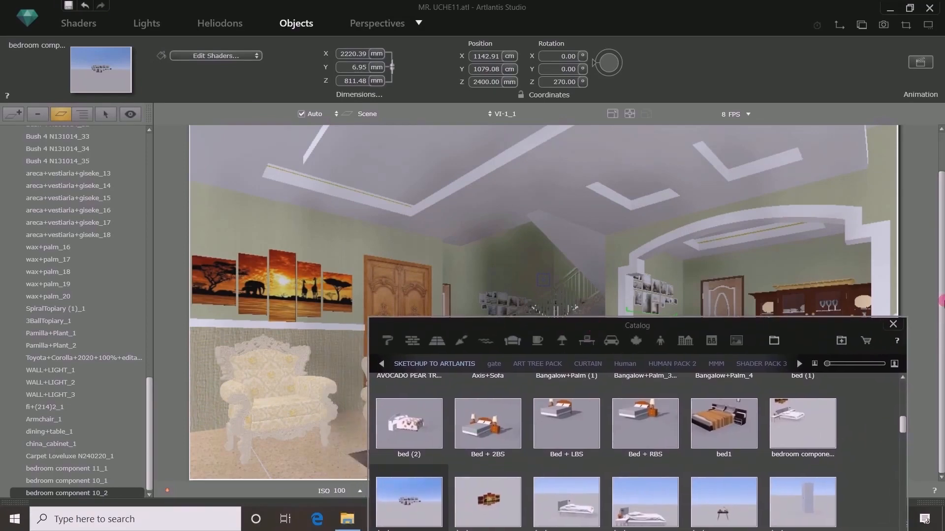
{"action": "left_click_drag", "start_coordinate": [941, 302], "coordinate": [941, 213]}
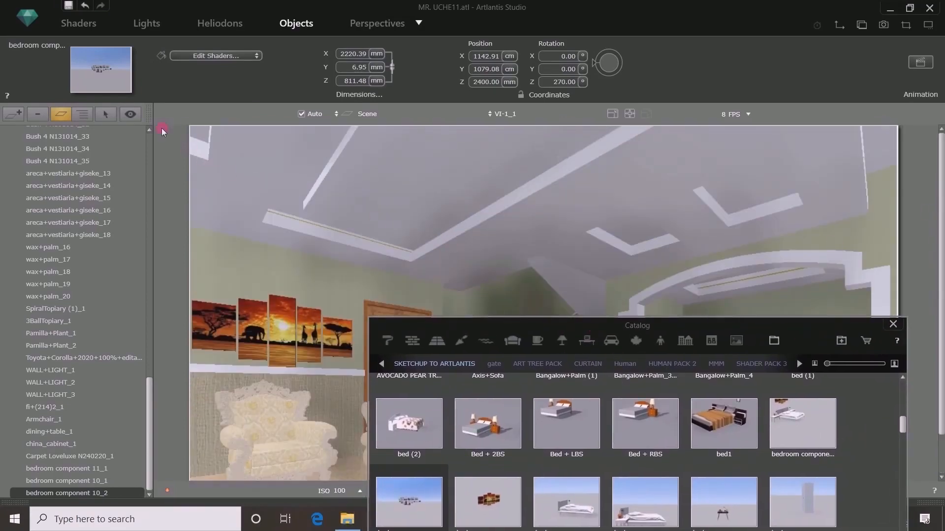
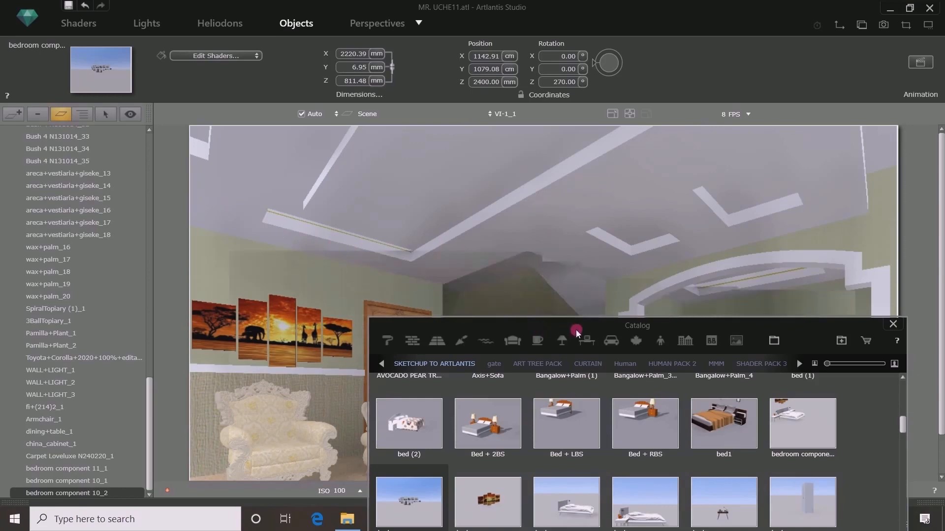
- Insert an ELD LIGHT from the ATL-03 catalog into the living-room perspective
{"action": "left_click_drag", "start_coordinate": [705, 331], "coordinate": [676, 135]}
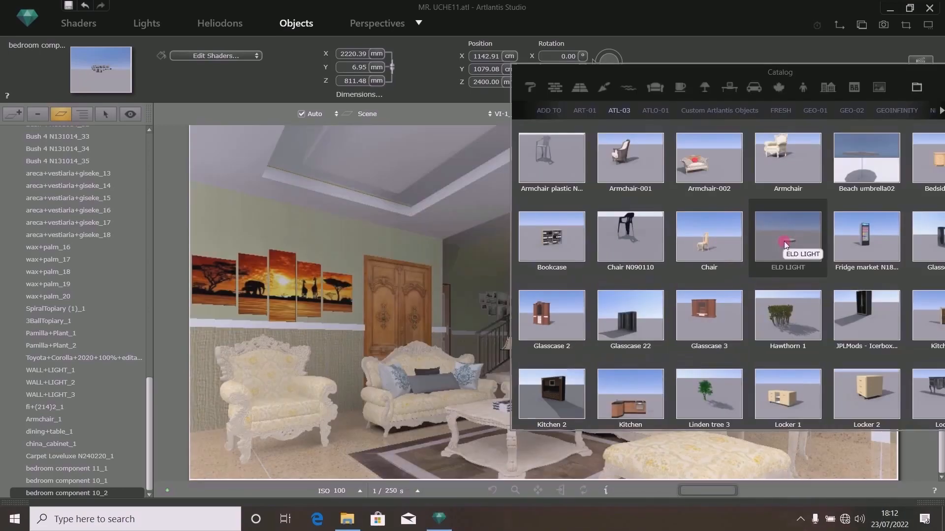
{"action": "left_click_drag", "start_coordinate": [732, 77], "coordinate": [679, 87]}
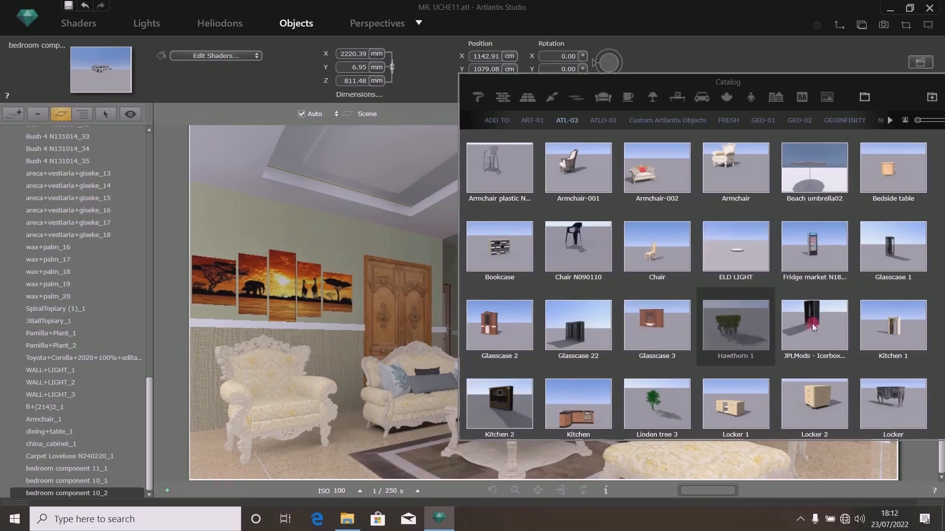
{"action": "left_click_drag", "start_coordinate": [812, 324], "coordinate": [314, 199]}
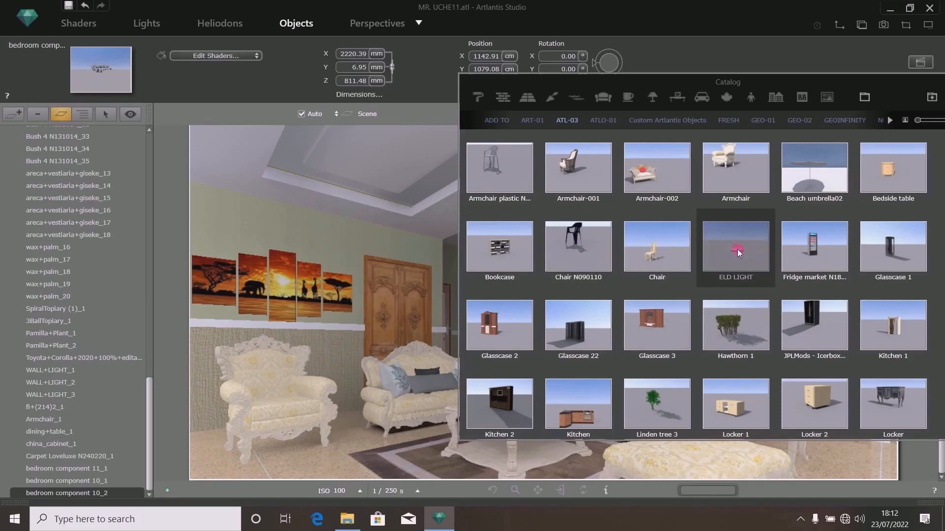
{"action": "left_click_drag", "start_coordinate": [738, 249], "coordinate": [253, 173]}
{"action": "left_click_drag", "start_coordinate": [737, 252], "coordinate": [305, 474]}
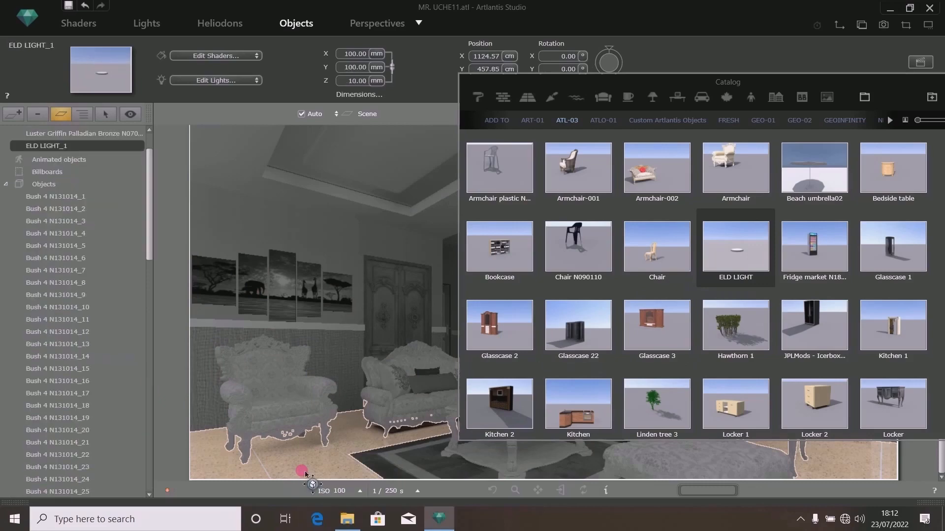
- Raise the ELD light to a Z position of 3790 mm
{"action": "left_click_drag", "start_coordinate": [570, 89], "coordinate": [679, 117]}
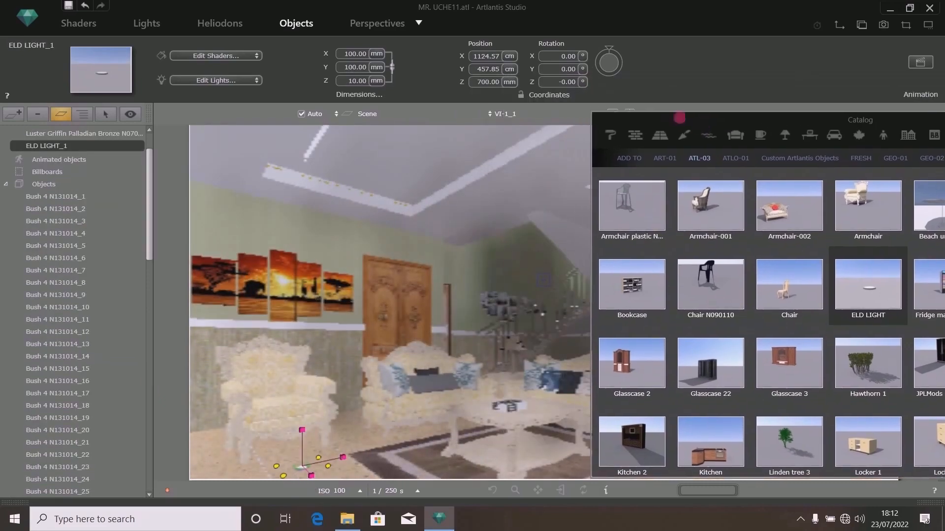
{"action": "double_click", "coordinate": [485, 83]}
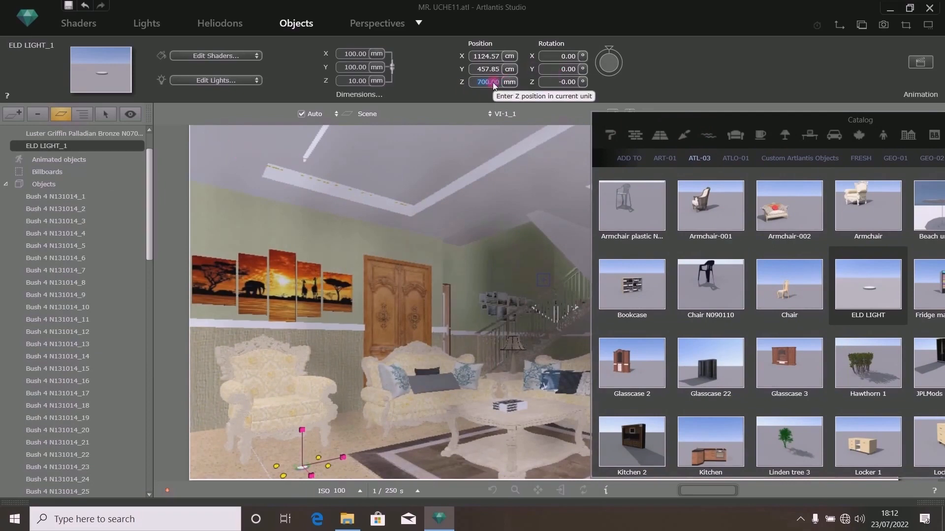
{"action": "type", "text": "379"}
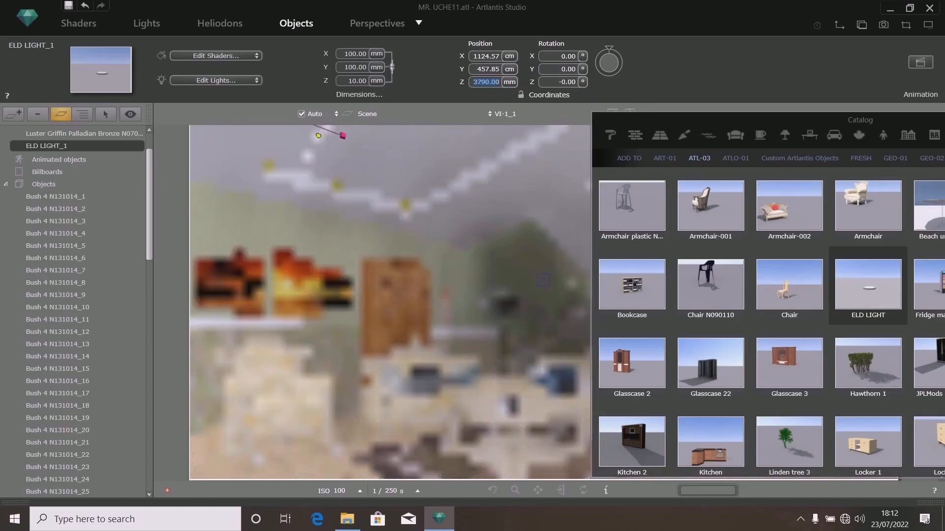
- Move the ELD light in the 2D plan view to about X 9270.86 mm, Y 4257.10 mm near the armchair
{"action": "left_click_drag", "start_coordinate": [783, 121], "coordinate": [2, 246]}
{"action": "left_click_drag", "start_coordinate": [460, 11], "coordinate": [90, 211]}
{"action": "left_click_drag", "start_coordinate": [90, 211], "coordinate": [89, 212]}
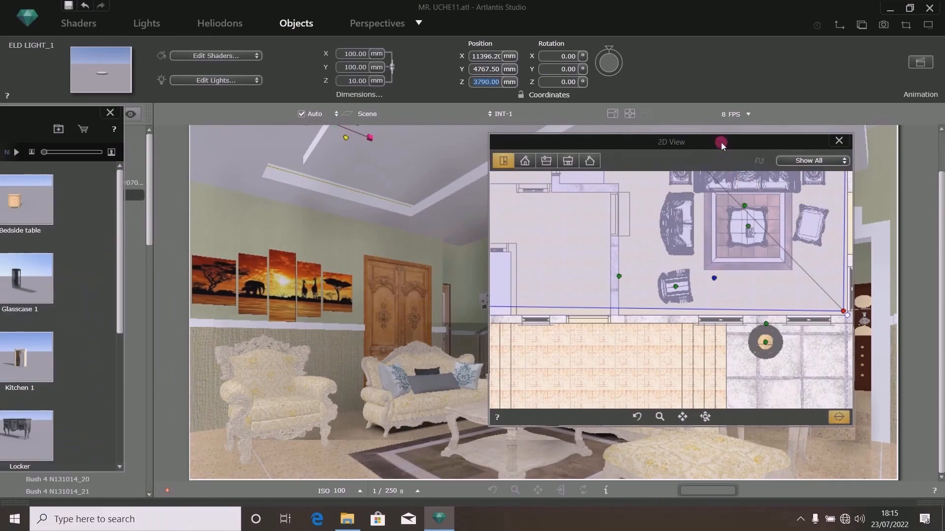
{"action": "left_click_drag", "start_coordinate": [722, 144], "coordinate": [680, 126]}
{"action": "scroll", "coordinate": [676, 266], "scroll_direction": "up", "scroll_amount": 4}
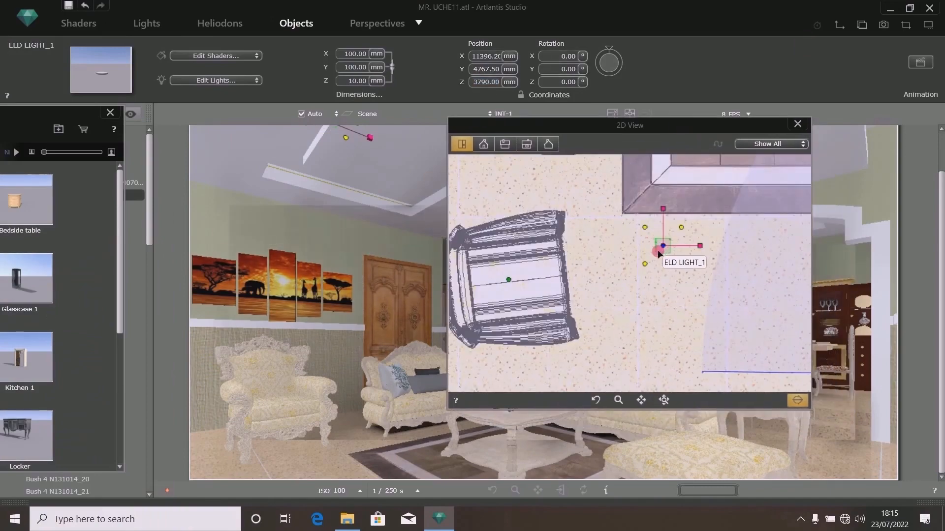
{"action": "scroll", "coordinate": [660, 282], "scroll_direction": "down", "scroll_amount": 2}
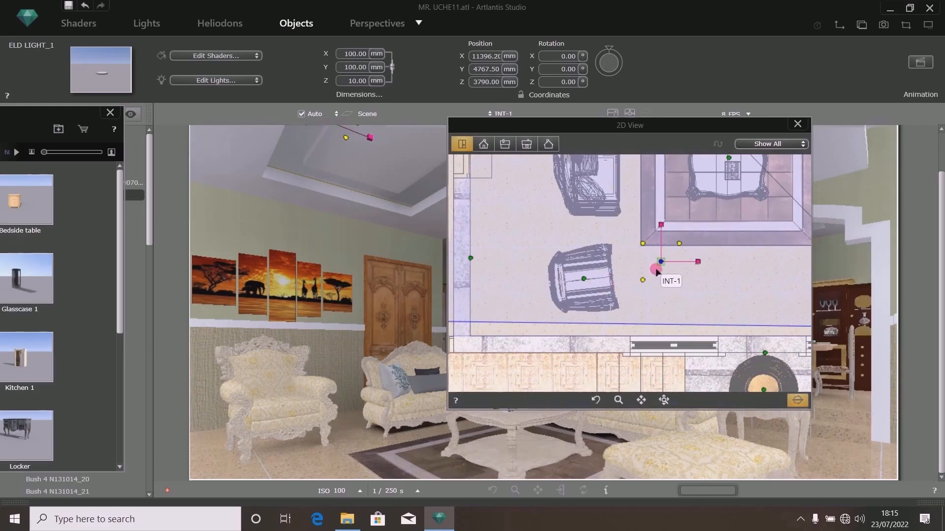
{"action": "scroll", "coordinate": [669, 275], "scroll_direction": "down", "scroll_amount": 4}
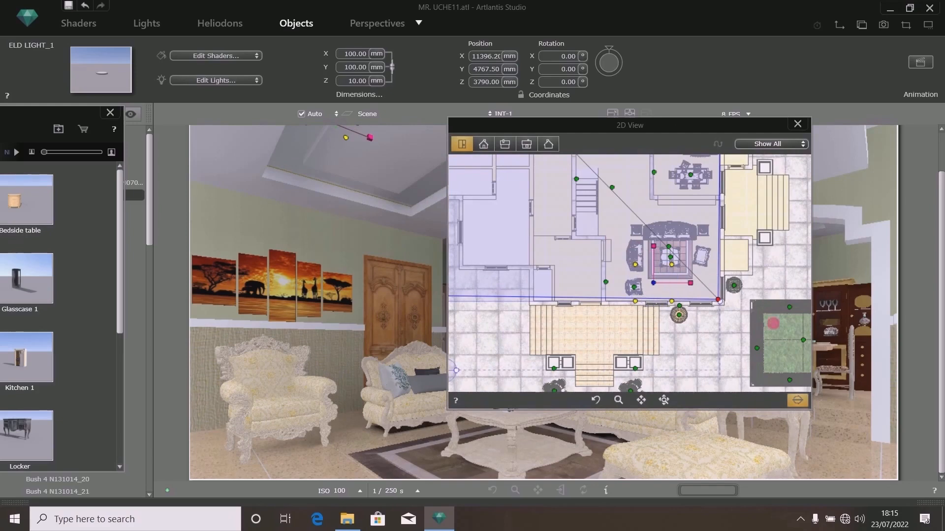
{"action": "left_click", "coordinate": [798, 401]}
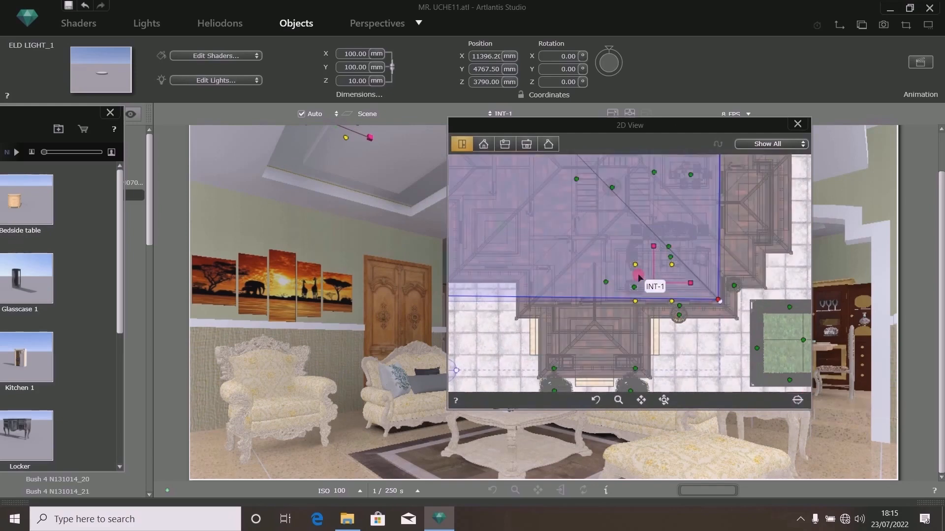
{"action": "scroll", "coordinate": [595, 234], "scroll_direction": "up", "scroll_amount": 1}
{"action": "scroll", "coordinate": [581, 218], "scroll_direction": "down", "scroll_amount": 1}
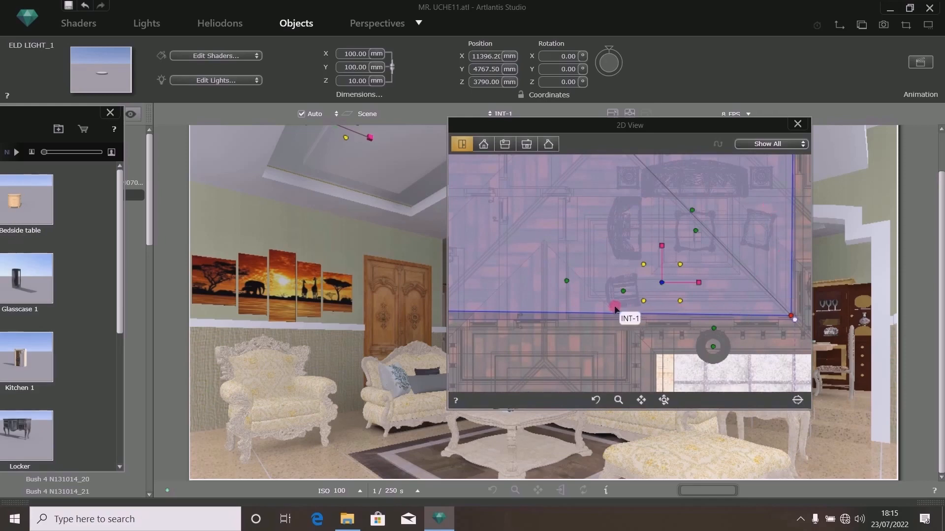
{"action": "scroll", "coordinate": [652, 290], "scroll_direction": "up", "scroll_amount": 1}
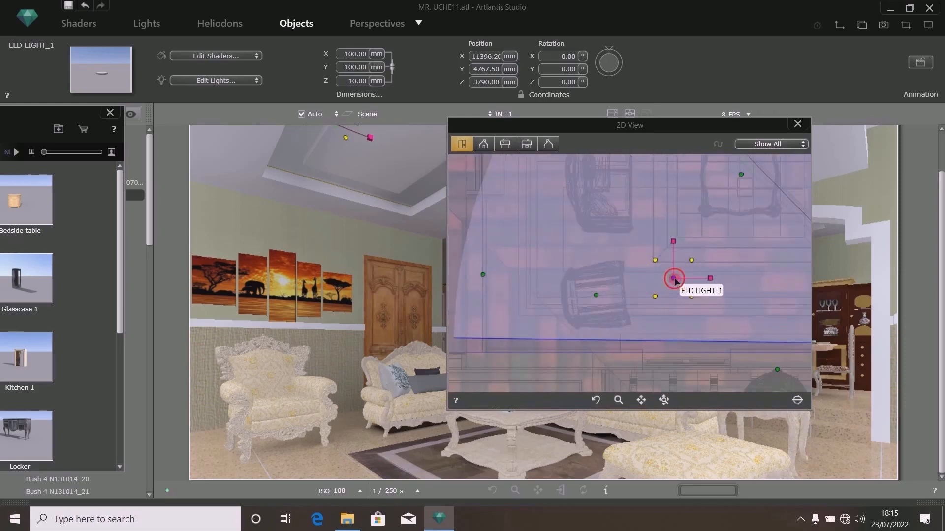
{"action": "left_click_drag", "start_coordinate": [674, 281], "coordinate": [520, 318]}
{"action": "scroll", "coordinate": [521, 319], "scroll_direction": "up", "scroll_amount": 2}
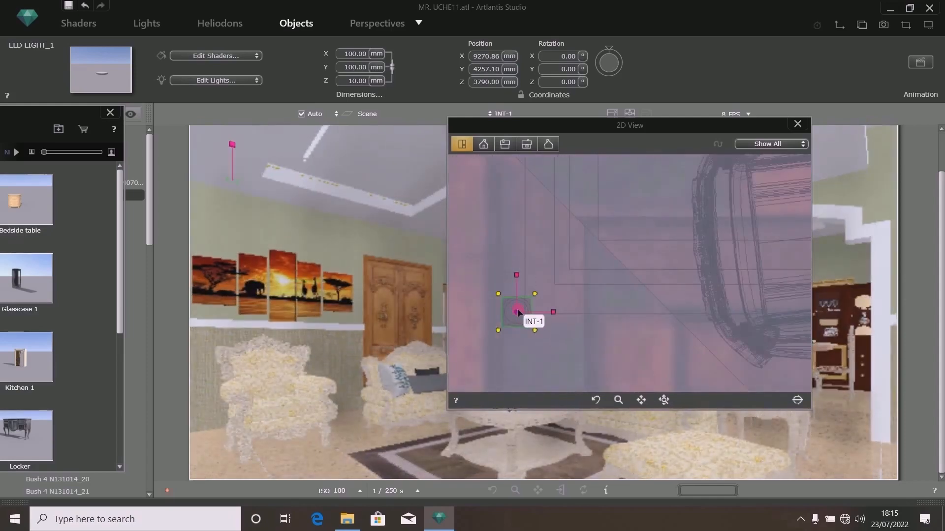
- Enable Low Radiosity on the ELD light and open its light settings
{"action": "right_click", "coordinate": [517, 312]}
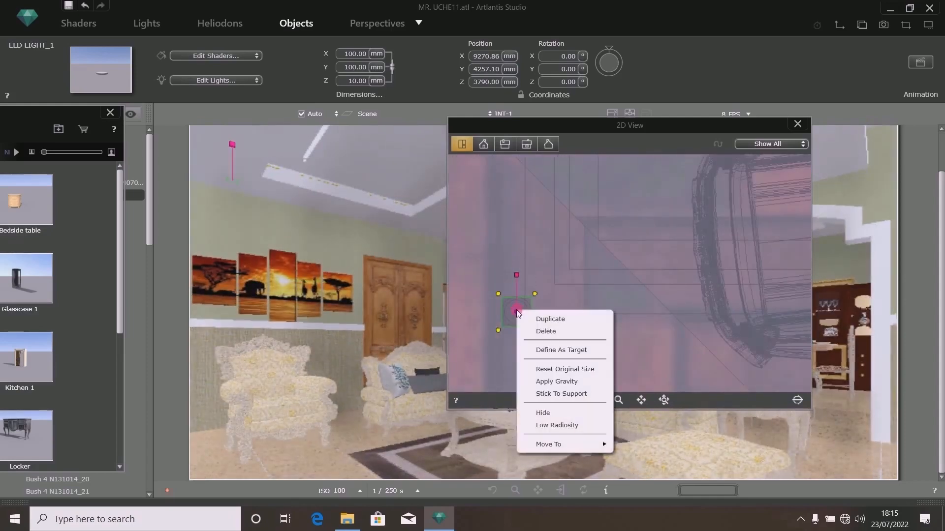
{"action": "left_click", "coordinate": [545, 427]}
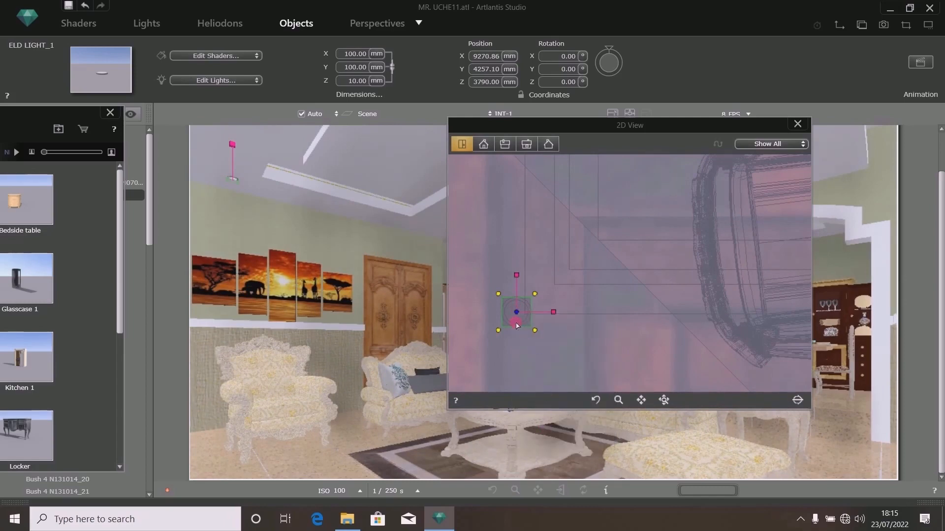
{"action": "left_click", "coordinate": [212, 81]}
{"action": "left_click", "coordinate": [195, 80]}
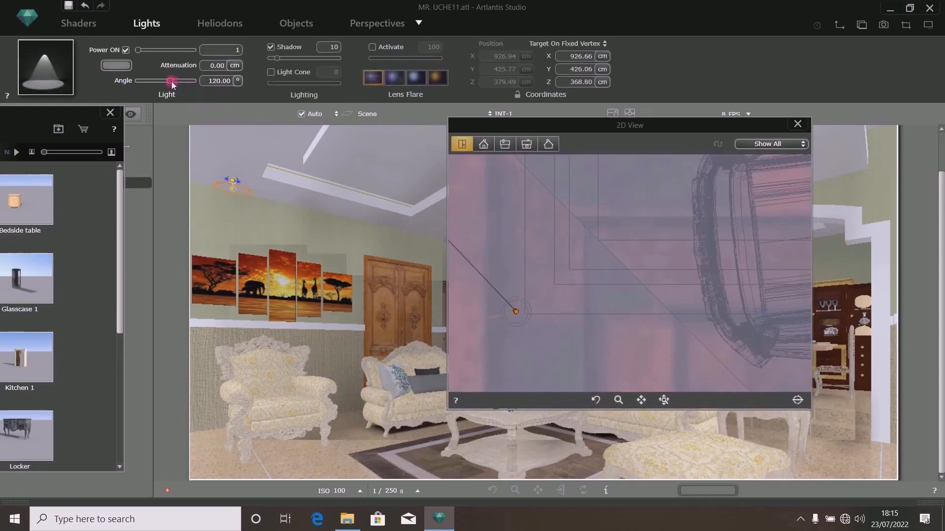
- Set the light's angle to 360° and its power to 50
{"action": "left_click_drag", "start_coordinate": [171, 80], "coordinate": [212, 81]}
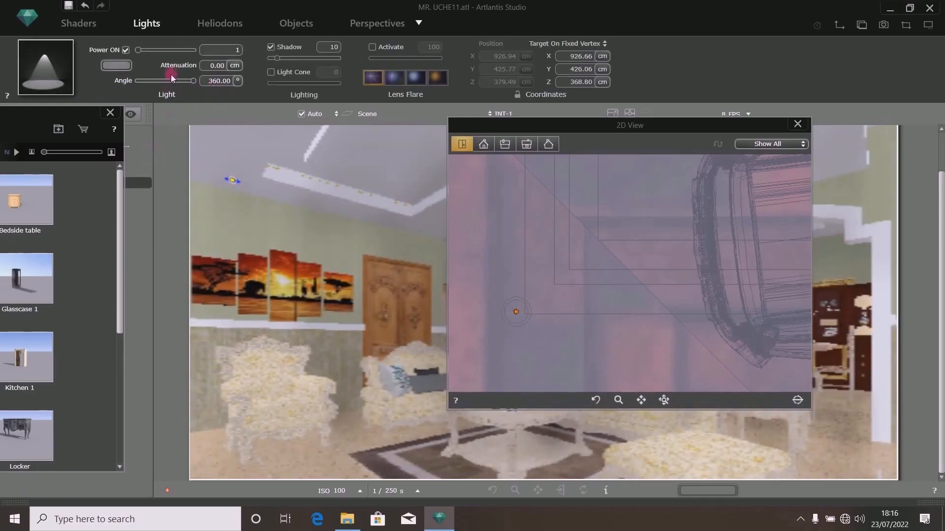
{"action": "left_click_drag", "start_coordinate": [239, 52], "coordinate": [103, 60]}
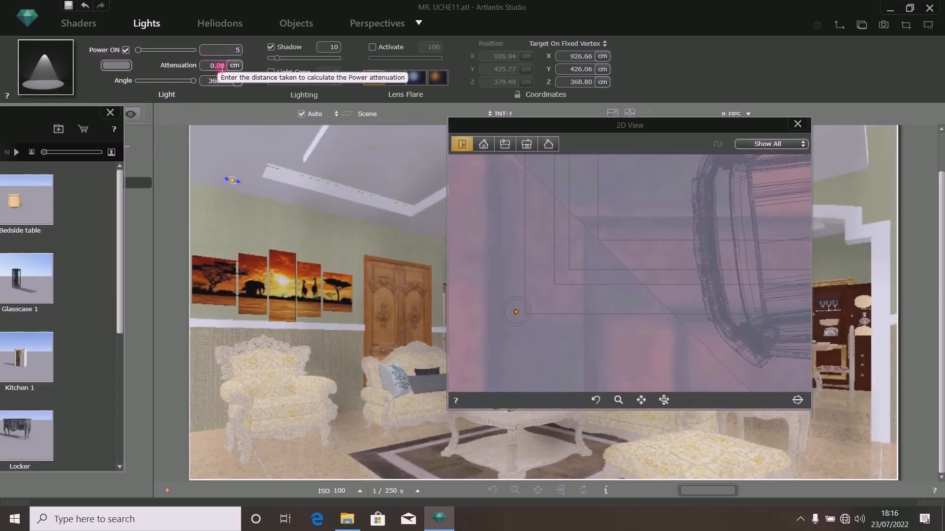
{"action": "key", "text": "Return"}
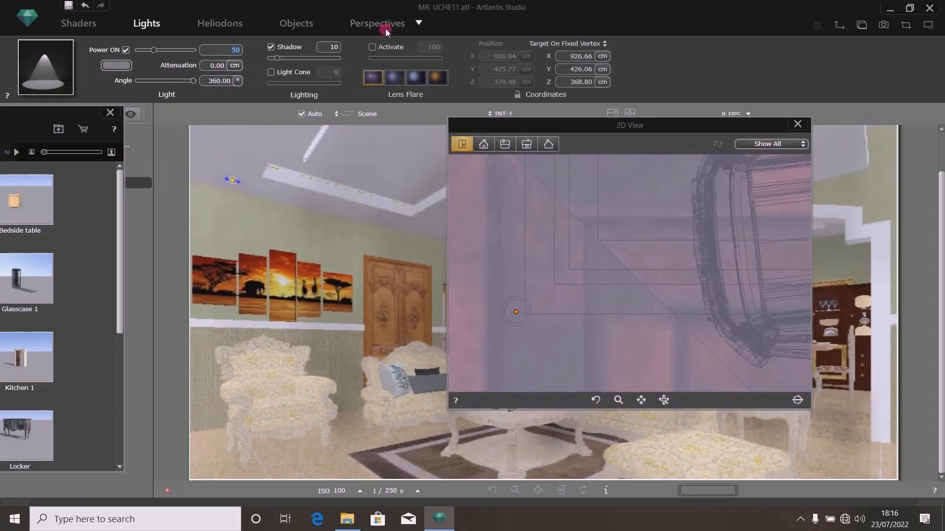
- Copy the ELD light into a row of lights along the wall in the plan view
{"action": "left_click", "coordinate": [290, 23]}
{"action": "left_click", "coordinate": [536, 329]}
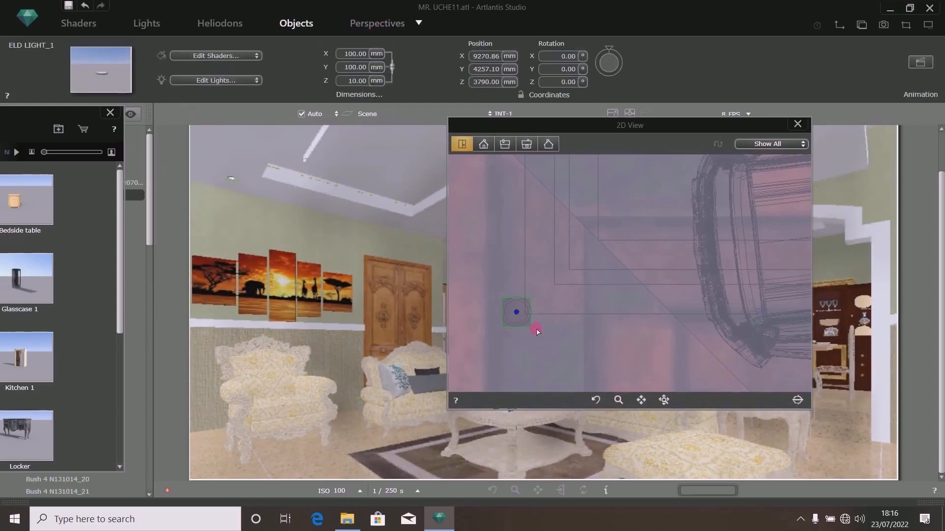
{"action": "scroll", "coordinate": [536, 339], "scroll_direction": "down", "scroll_amount": 3}
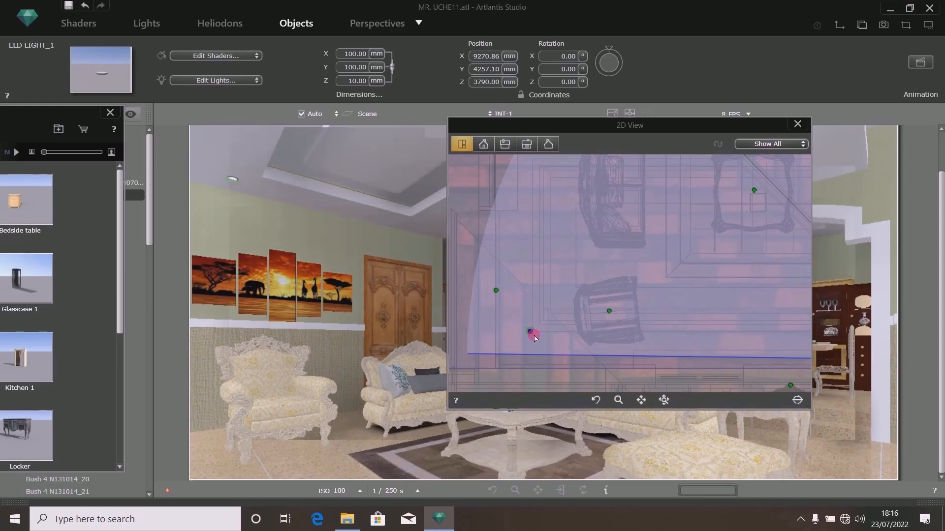
{"action": "left_click_drag", "start_coordinate": [533, 332], "coordinate": [533, 162]}
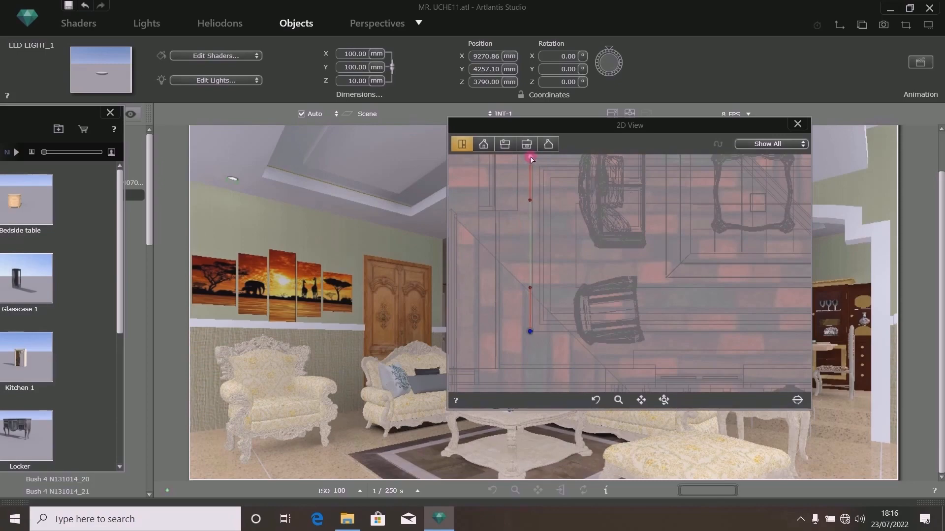
{"action": "scroll", "coordinate": [523, 291], "scroll_direction": "down", "scroll_amount": 3}
{"action": "scroll", "coordinate": [523, 305], "scroll_direction": "up", "scroll_amount": 2}
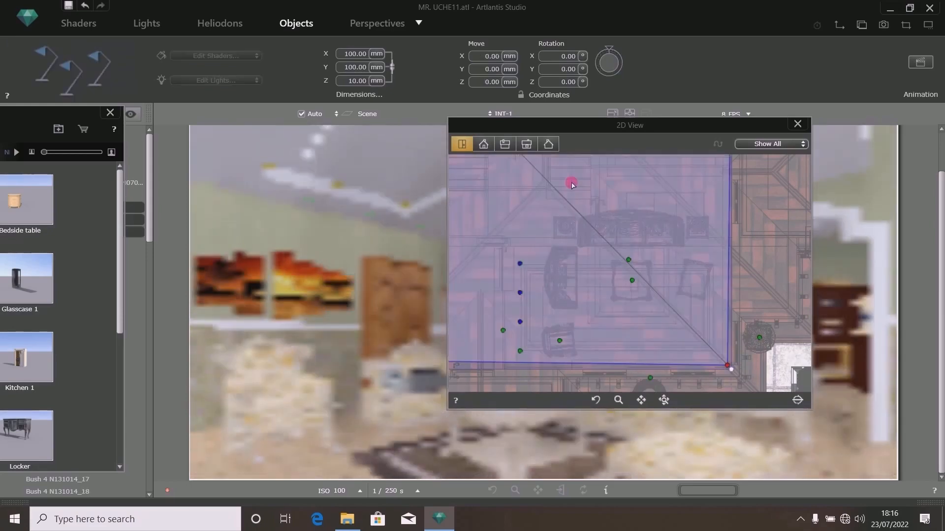
- Duplicate the row of lights and move the copies to the opposite wall in the plan view
{"action": "left_click_drag", "start_coordinate": [604, 126], "coordinate": [531, 86]}
{"action": "left_click", "coordinate": [448, 312]}
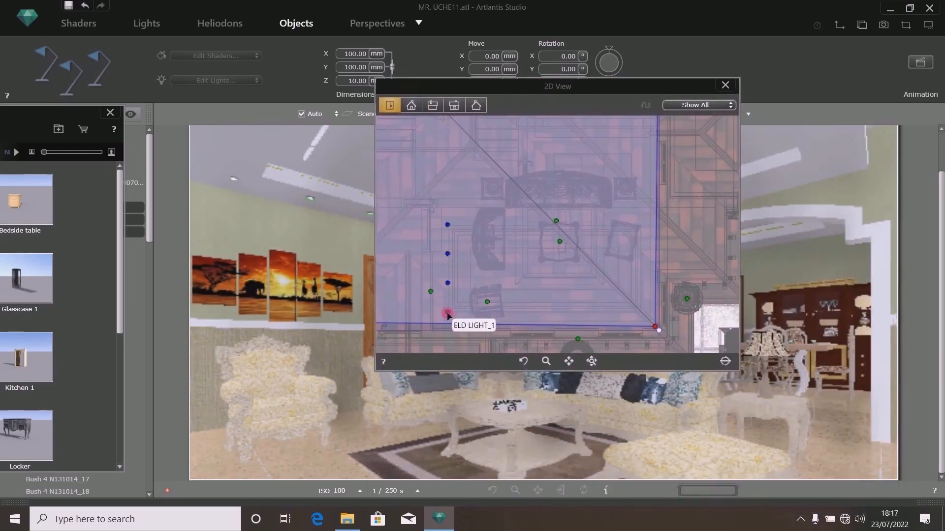
{"action": "left_click", "coordinate": [449, 313]}
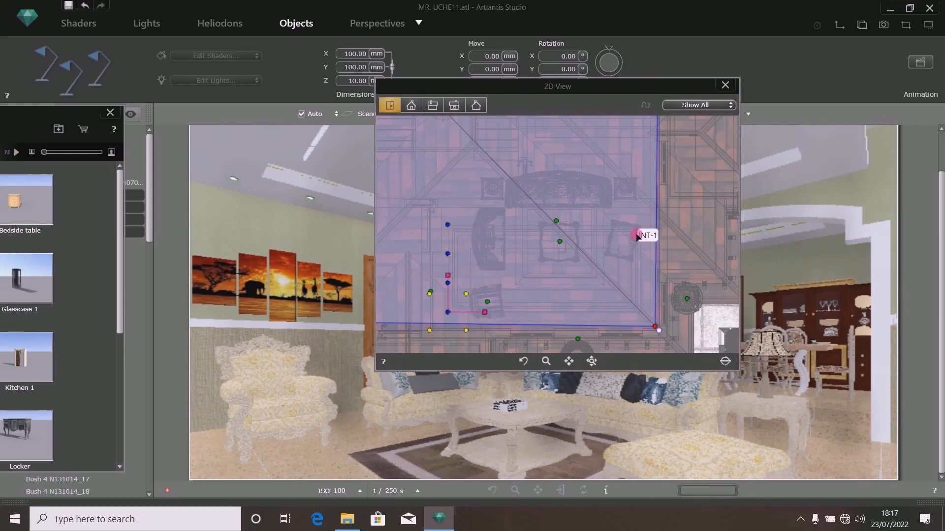
{"action": "right_click", "coordinate": [447, 315]}
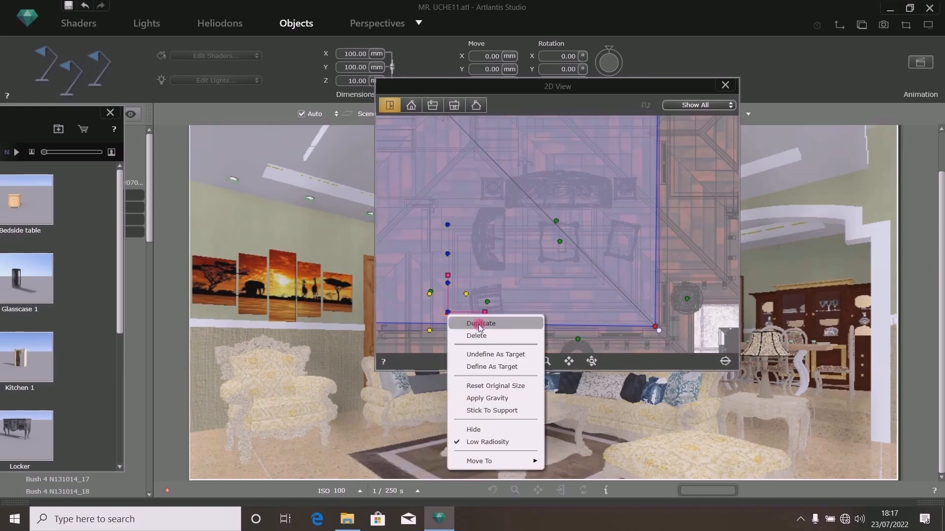
{"action": "left_click", "coordinate": [481, 324]}
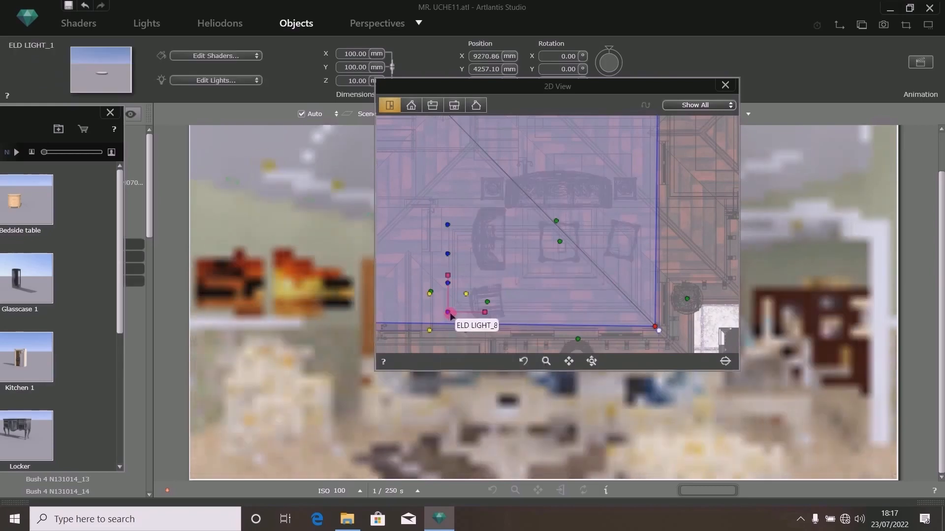
{"action": "left_click_drag", "start_coordinate": [449, 314], "coordinate": [642, 316]}
{"action": "scroll", "coordinate": [642, 316], "scroll_direction": "up", "scroll_amount": 5}
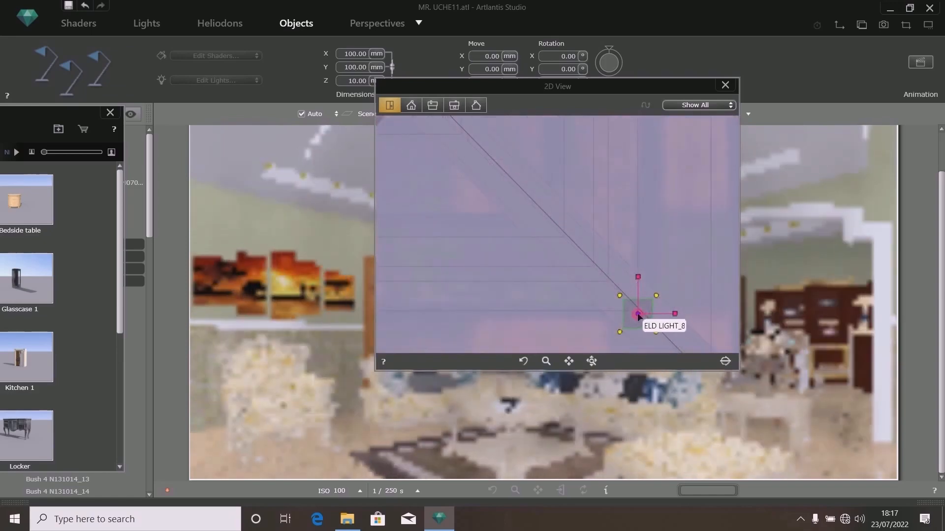
{"action": "left_click_drag", "start_coordinate": [642, 318], "coordinate": [646, 316]}
{"action": "scroll", "coordinate": [644, 317], "scroll_direction": "down", "scroll_amount": 5}
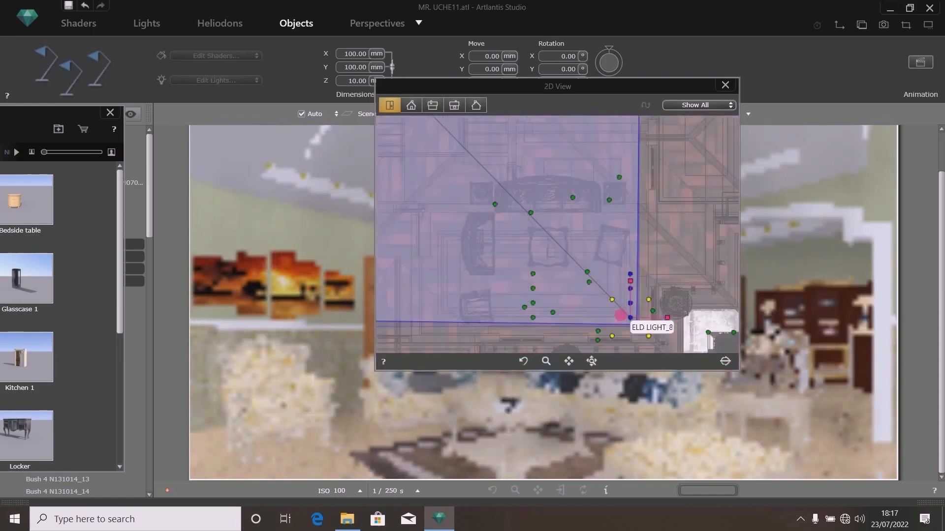
{"action": "left_click_drag", "start_coordinate": [675, 88], "coordinate": [617, 299]}
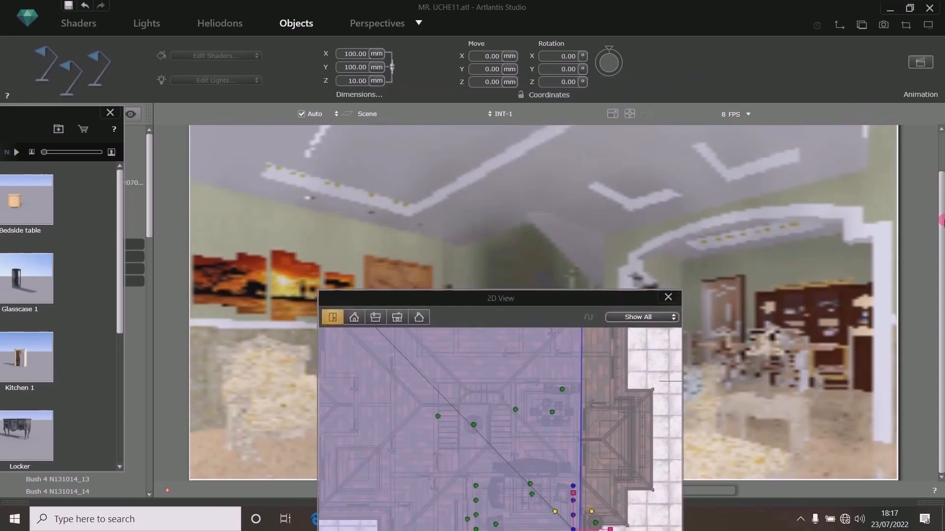
{"action": "left_click_drag", "start_coordinate": [941, 221], "coordinate": [937, 154]}
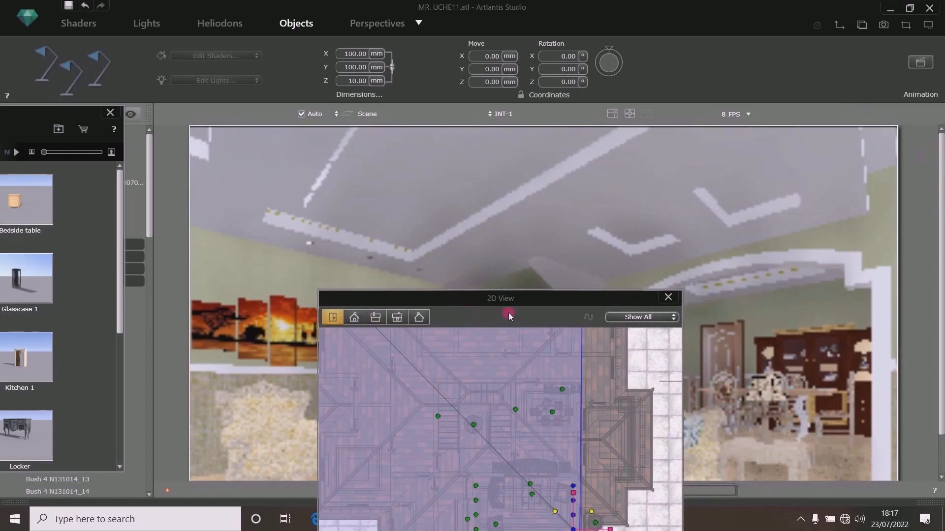
{"action": "left_click_drag", "start_coordinate": [536, 303], "coordinate": [650, 111]}
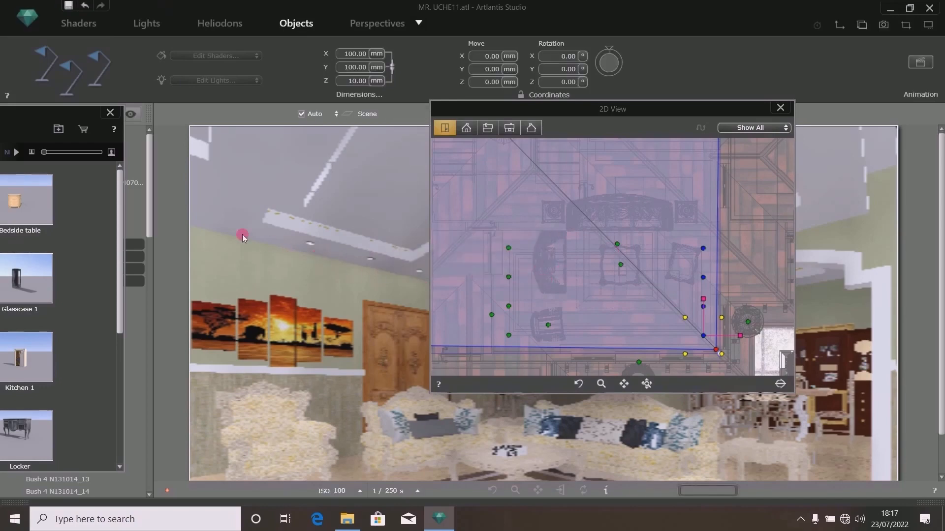
{"action": "left_click_drag", "start_coordinate": [647, 108], "coordinate": [667, 72]}
{"action": "scroll", "coordinate": [593, 290], "scroll_direction": "down", "scroll_amount": 2}
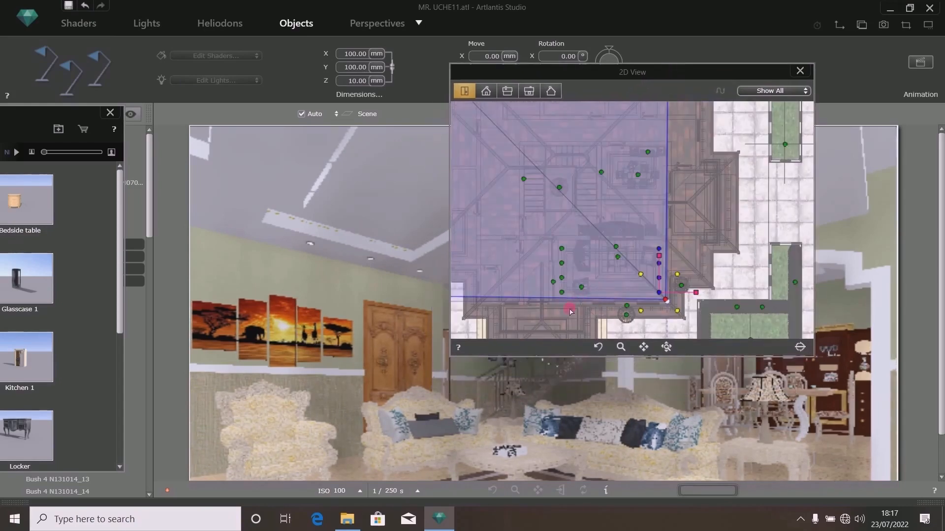
- Copy the ELD light into a row of lights along the lower wall in the plan view
{"action": "scroll", "coordinate": [571, 312], "scroll_direction": "up", "scroll_amount": 2}
{"action": "scroll", "coordinate": [591, 297], "scroll_direction": "up", "scroll_amount": 2}
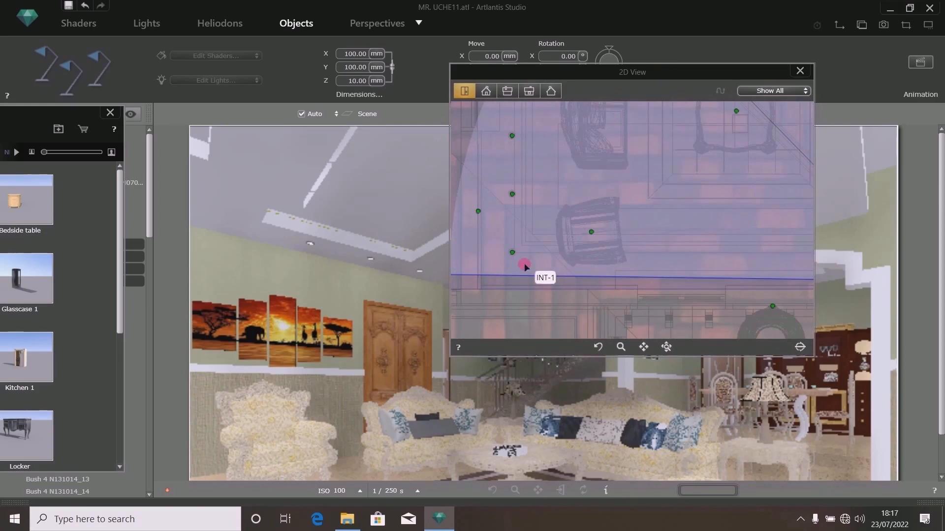
{"action": "left_click_drag", "start_coordinate": [588, 71], "coordinate": [628, 120]}
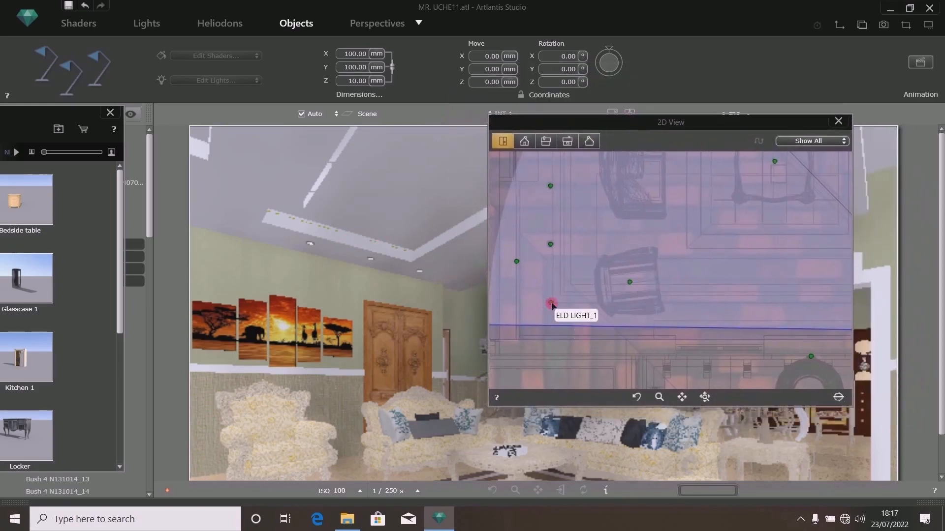
{"action": "scroll", "coordinate": [551, 305], "scroll_direction": "down", "scroll_amount": 5}
{"action": "scroll", "coordinate": [551, 304], "scroll_direction": "up", "scroll_amount": 5}
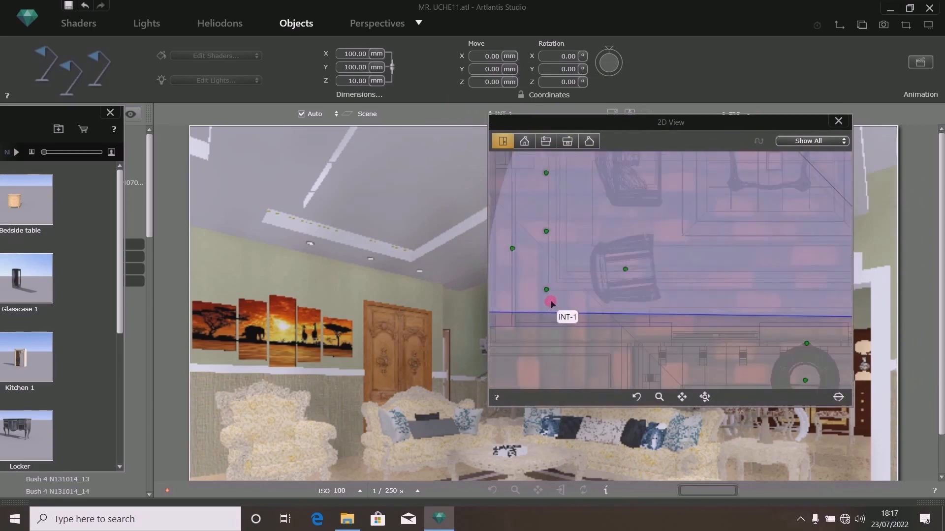
{"action": "left_click", "coordinate": [547, 290]}
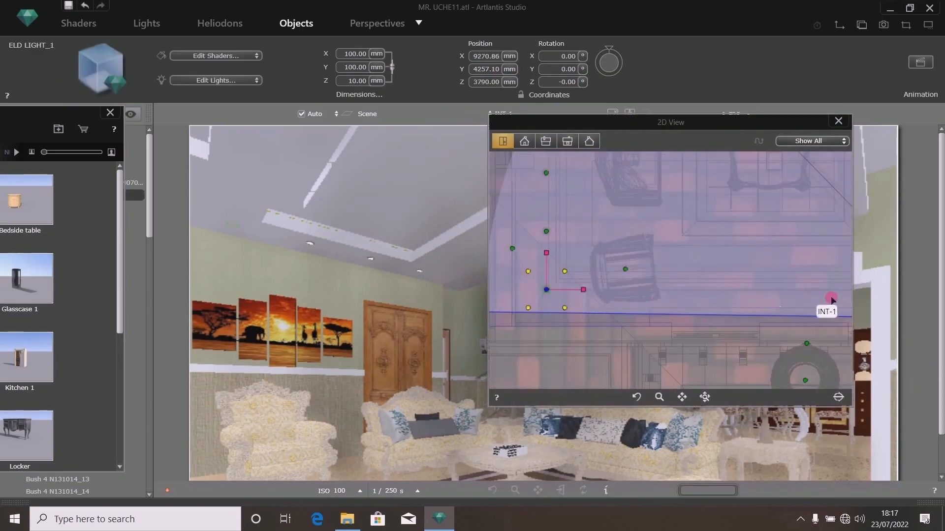
{"action": "scroll", "coordinate": [559, 299], "scroll_direction": "up", "scroll_amount": 3}
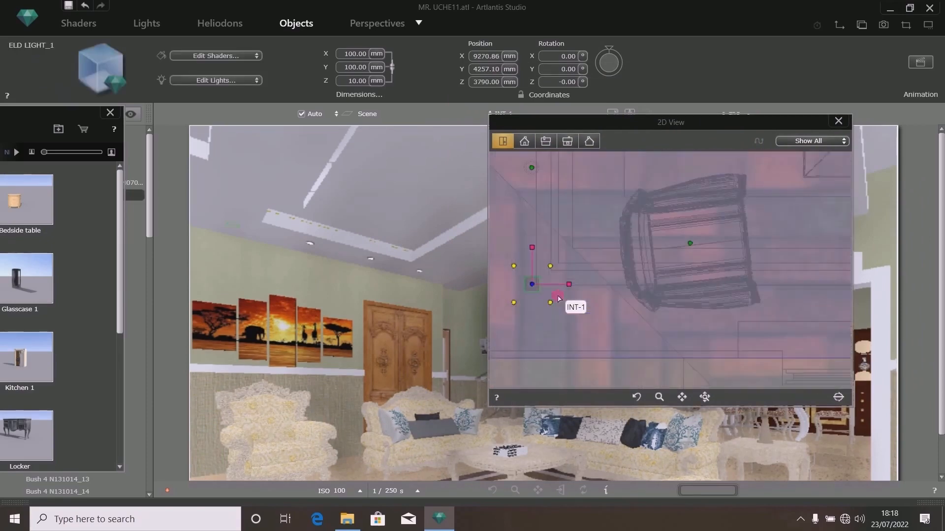
{"action": "scroll", "coordinate": [559, 299], "scroll_direction": "down", "scroll_amount": 3}
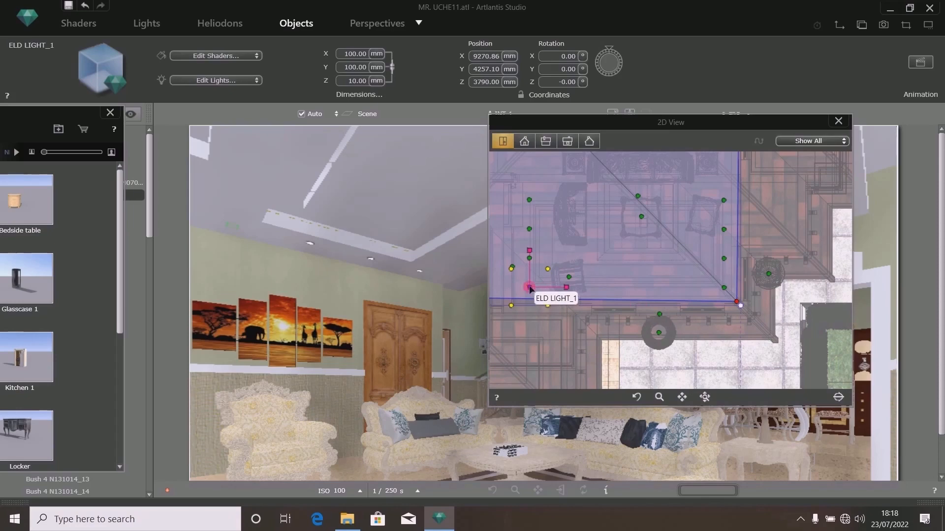
{"action": "left_click_drag", "start_coordinate": [530, 289], "coordinate": [663, 325]}
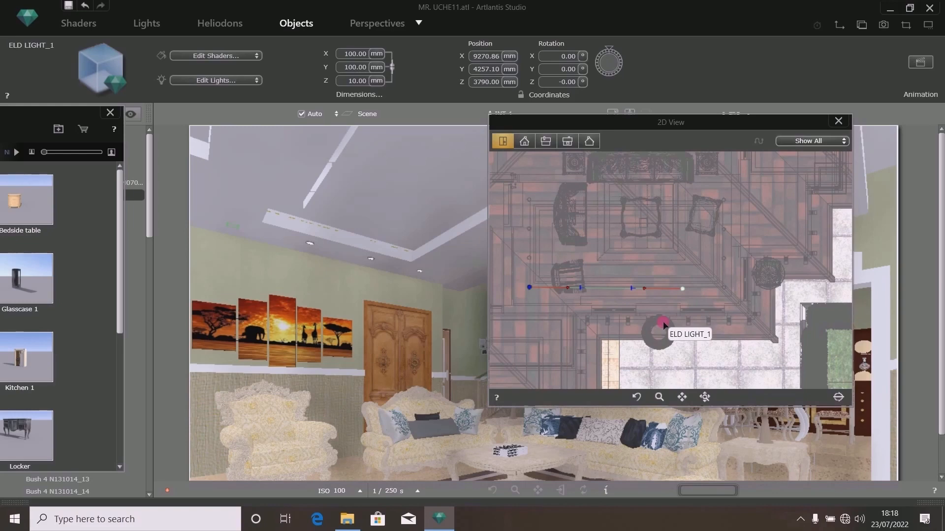
{"action": "left_click_drag", "start_coordinate": [664, 325], "coordinate": [658, 326]}
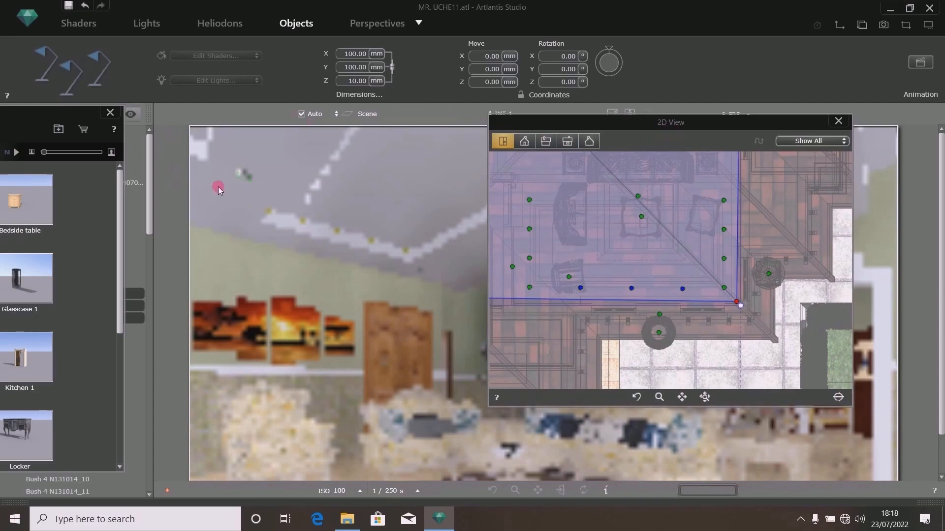
- Duplicate the lower row of lights, move the copies up into a row across the room, and save the project
{"action": "left_click", "coordinate": [244, 177]}
{"action": "left_click_drag", "start_coordinate": [680, 119], "coordinate": [656, 165]}
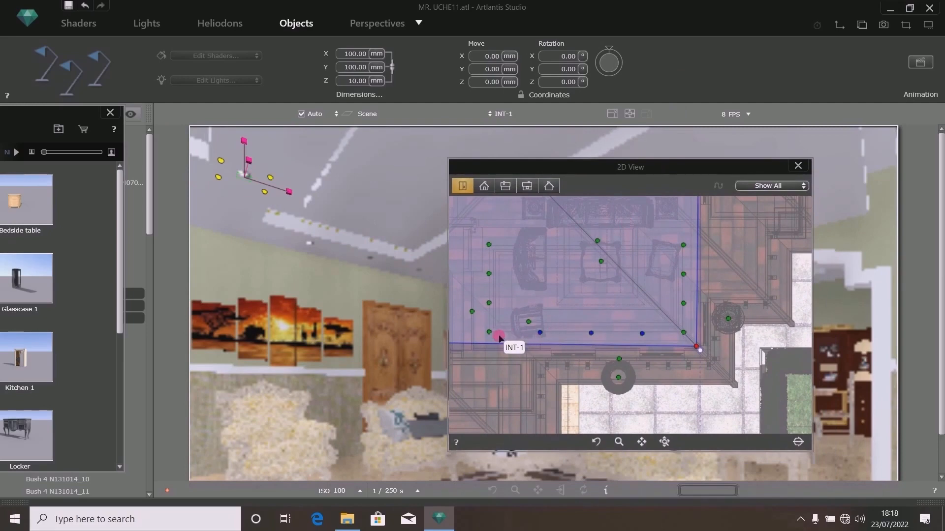
{"action": "left_click", "coordinate": [540, 334]}
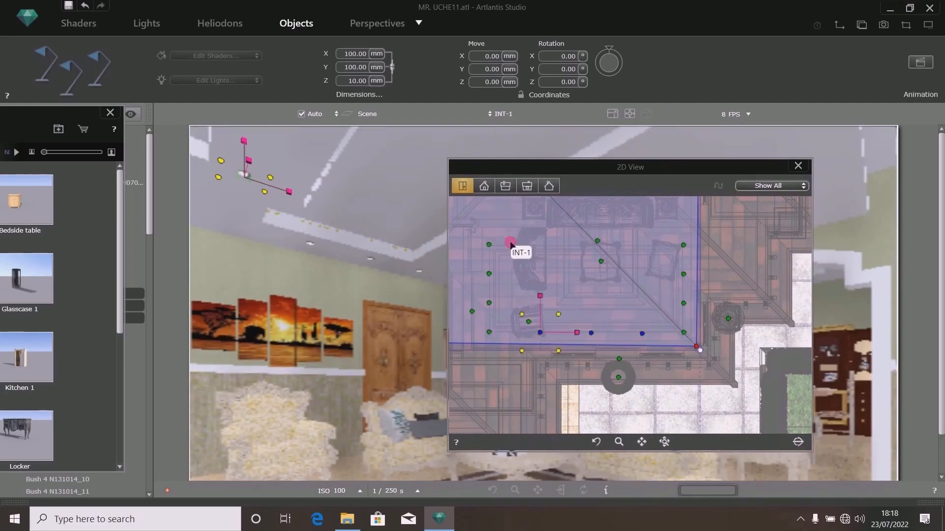
{"action": "right_click", "coordinate": [642, 333]}
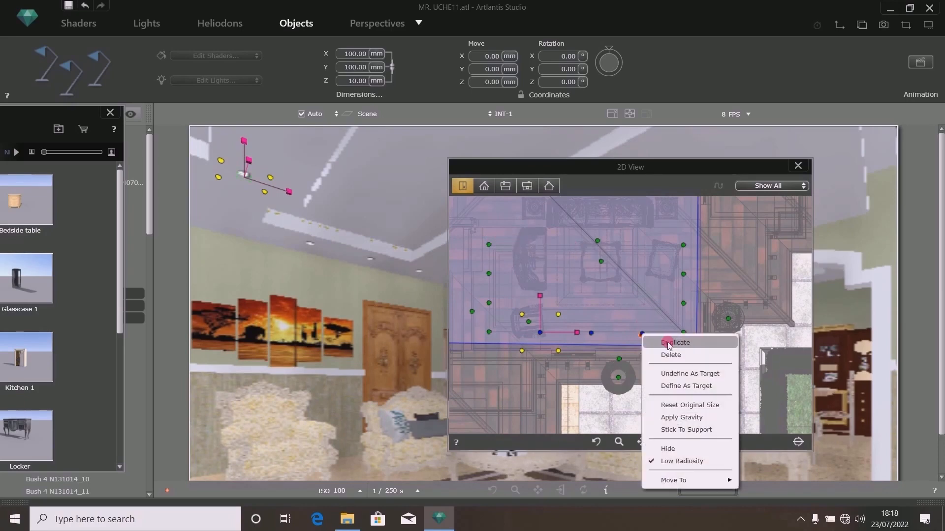
{"action": "left_click", "coordinate": [648, 340]}
{"action": "left_click_drag", "start_coordinate": [640, 331], "coordinate": [639, 244]}
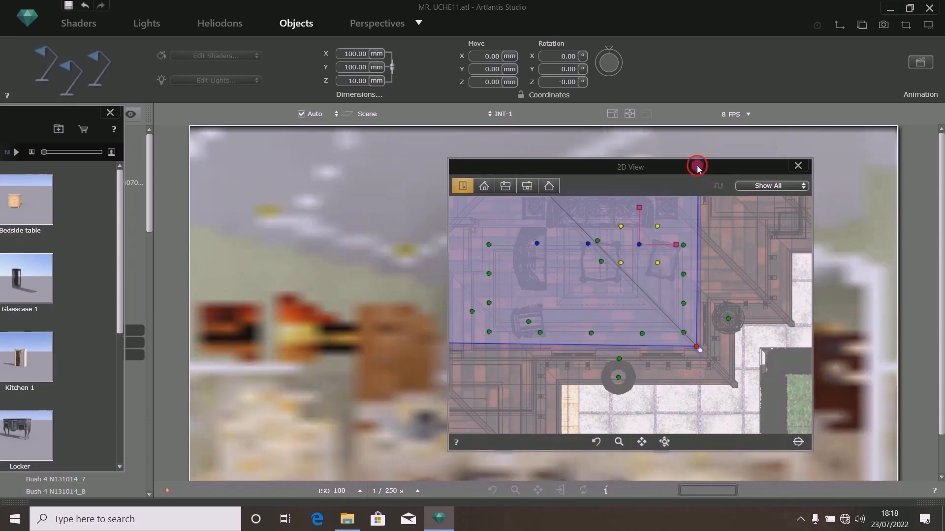
{"action": "left_click_drag", "start_coordinate": [697, 167], "coordinate": [686, 353]}
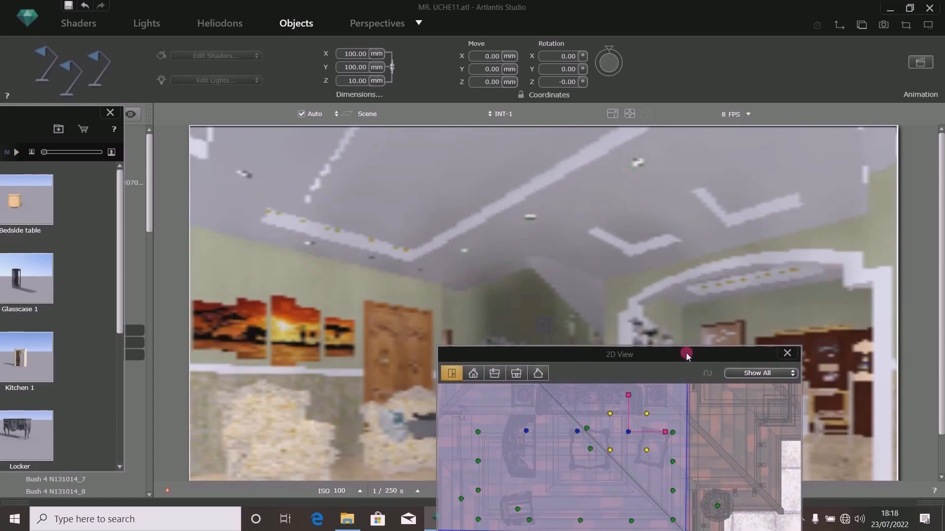
{"action": "left_click", "coordinate": [72, 6]}
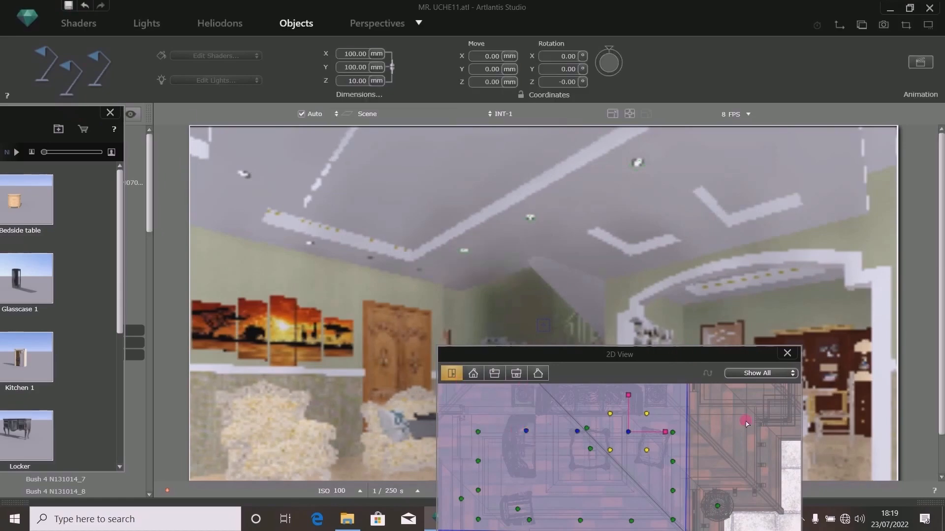
- Duplicate an ELD light, place the copies in the upper part of the room in the plan view, and save
{"action": "left_click", "coordinate": [746, 424]}
{"action": "left_click_drag", "start_coordinate": [649, 348], "coordinate": [398, 189]}
{"action": "scroll", "coordinate": [395, 368], "scroll_direction": "down", "scroll_amount": 3}
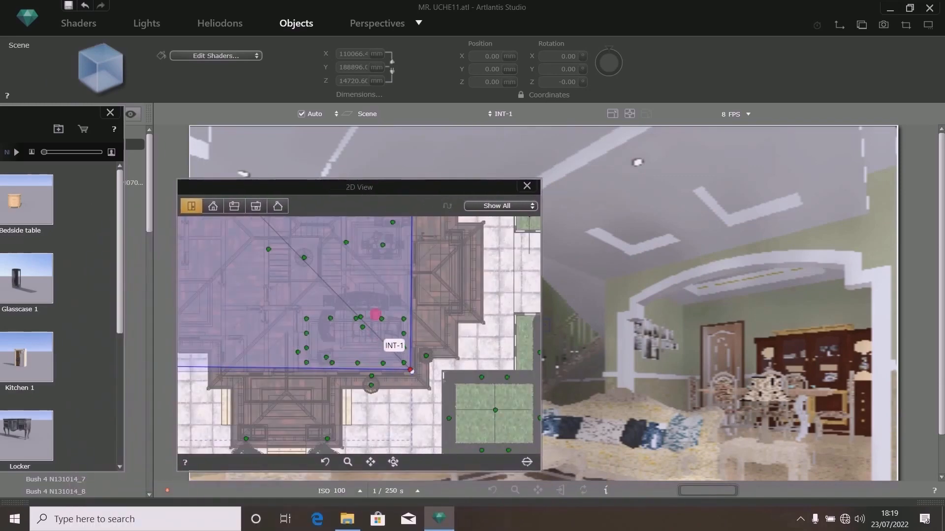
{"action": "scroll", "coordinate": [361, 268], "scroll_direction": "up", "scroll_amount": 4}
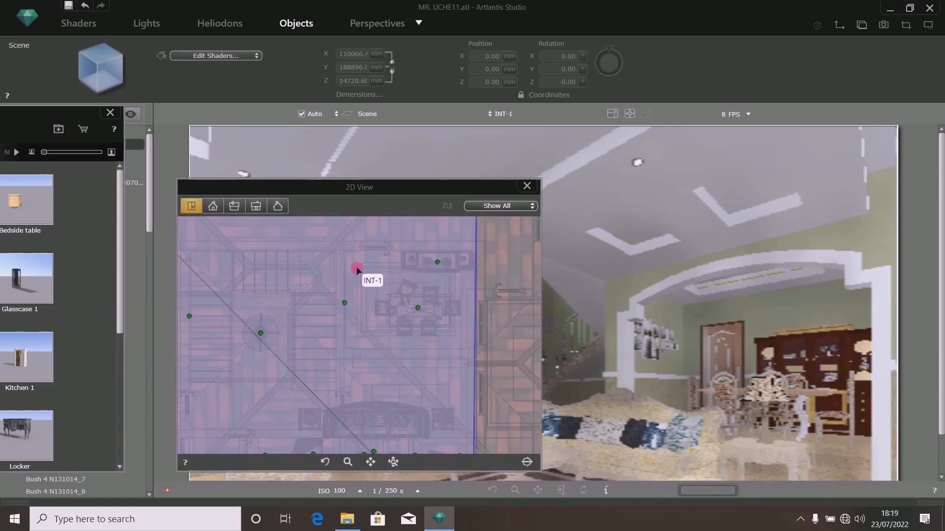
{"action": "scroll", "coordinate": [398, 271], "scroll_direction": "down", "scroll_amount": 3}
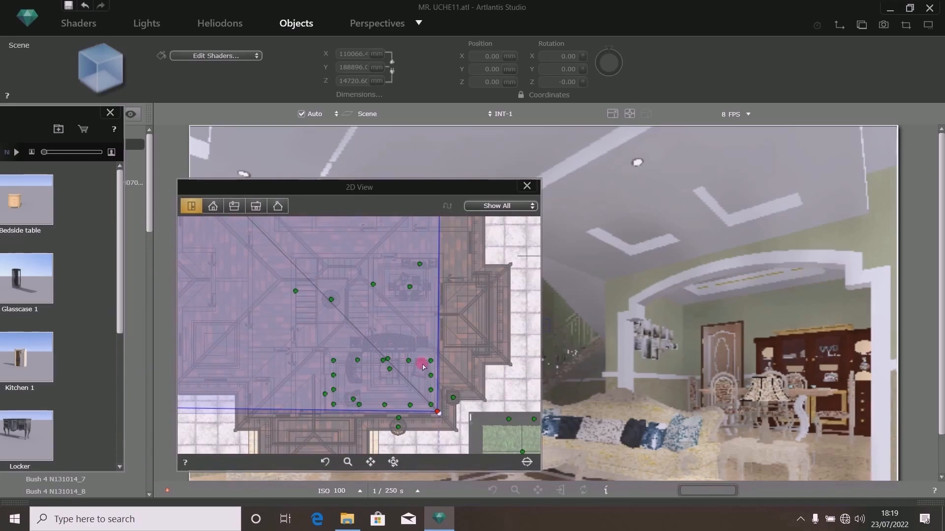
{"action": "left_click", "coordinate": [333, 360]}
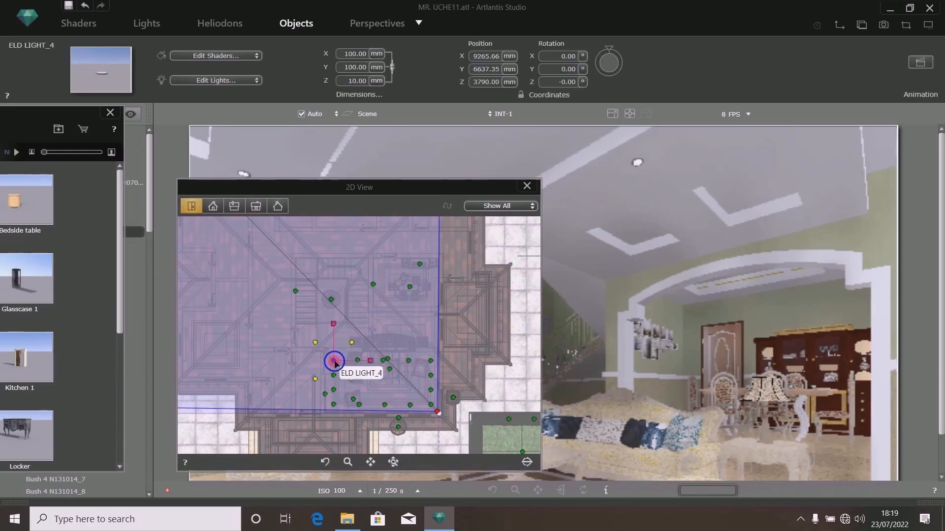
{"action": "right_click", "coordinate": [333, 361]}
{"action": "left_click", "coordinate": [363, 220]}
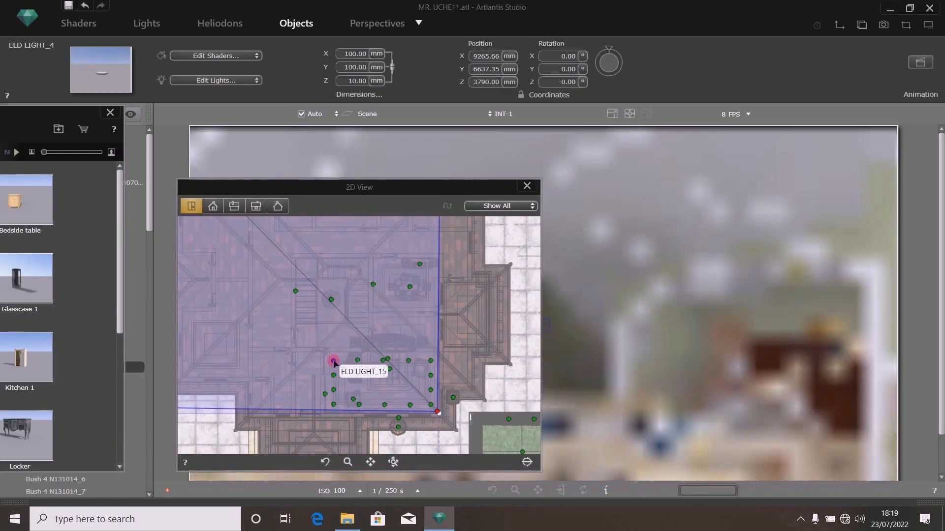
{"action": "left_click_drag", "start_coordinate": [333, 360], "coordinate": [380, 305]}
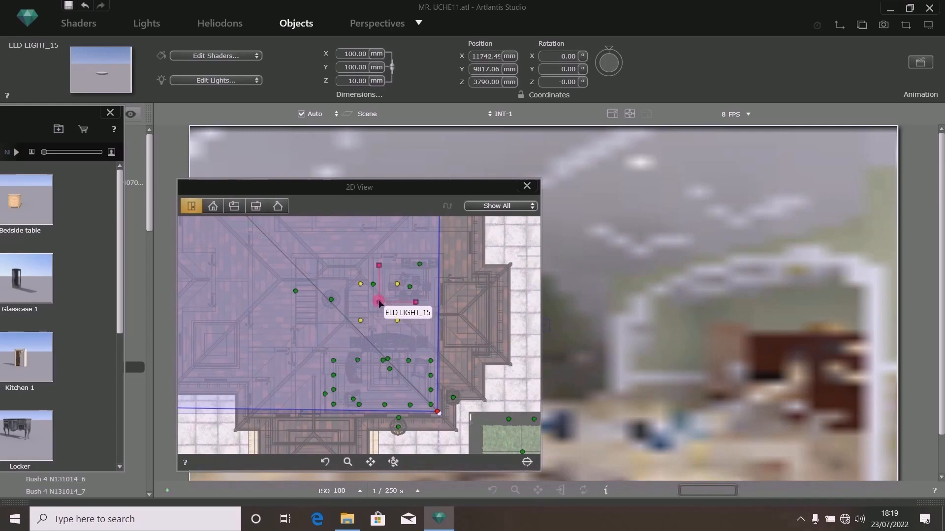
{"action": "scroll", "coordinate": [381, 304], "scroll_direction": "up", "scroll_amount": 3}
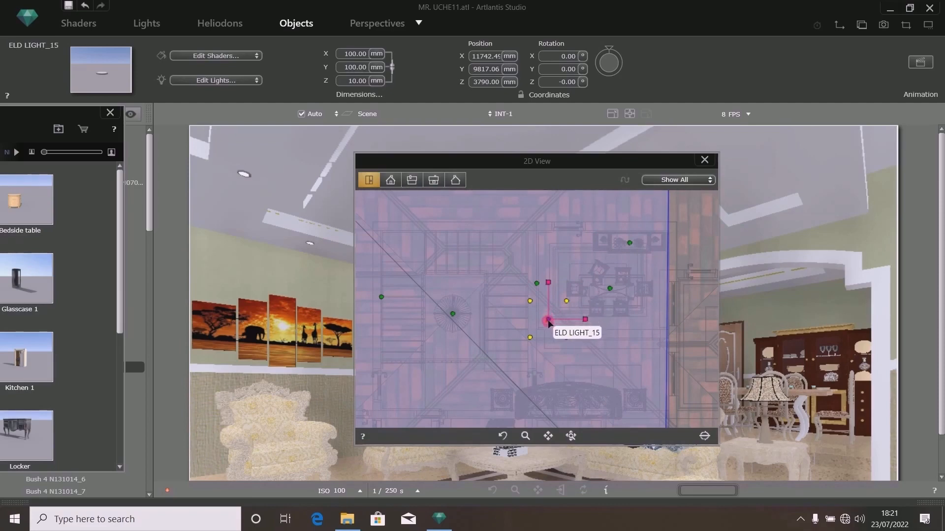
{"action": "left_click_drag", "start_coordinate": [550, 313], "coordinate": [549, 246]}
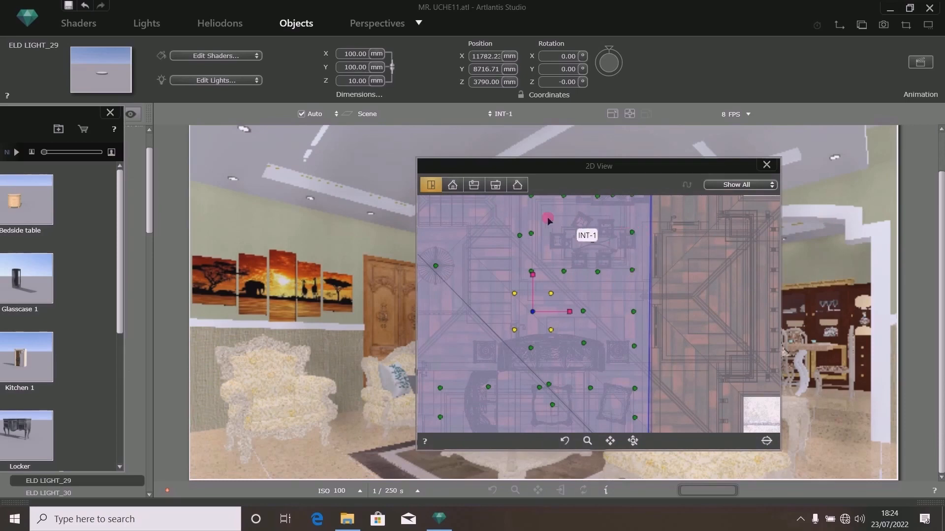
{"action": "left_click", "coordinate": [68, 6]}
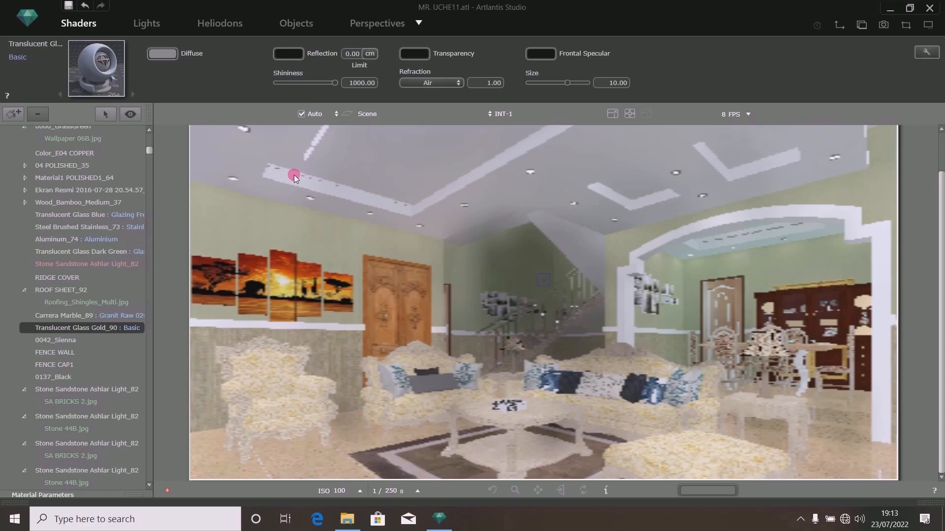
- Apply the Neon Light shader to the Translucent Glass Gold_90 material and set its power to about 2.98
{"action": "double_click", "coordinate": [924, 503]}
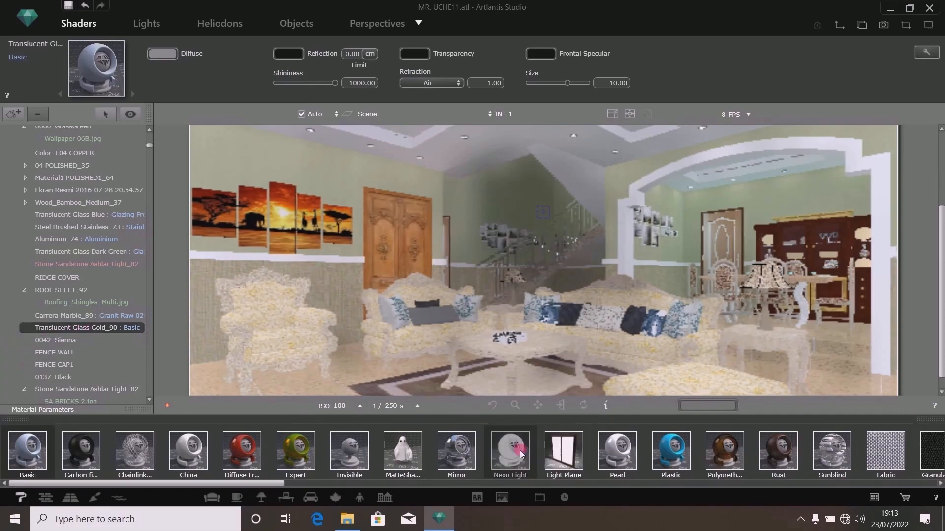
{"action": "left_click_drag", "start_coordinate": [508, 447], "coordinate": [113, 329]}
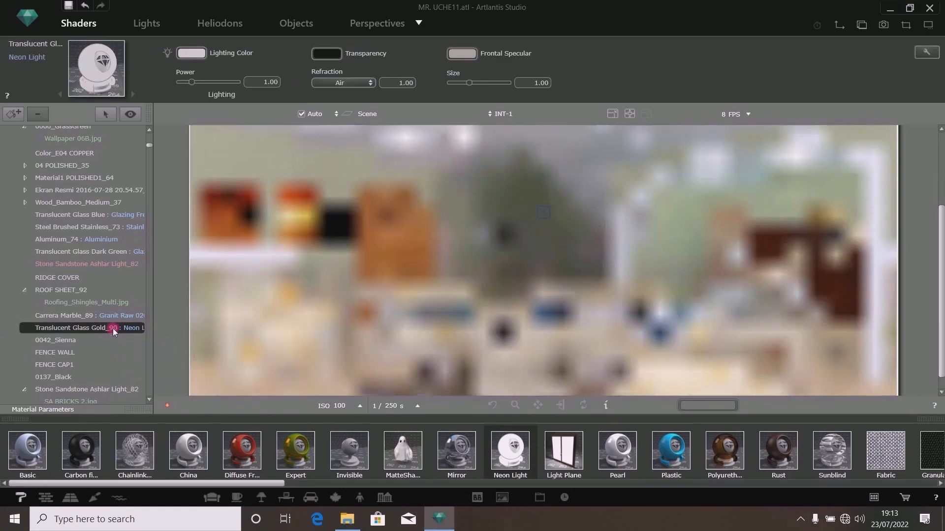
{"action": "left_click_drag", "start_coordinate": [940, 298], "coordinate": [941, 234]}
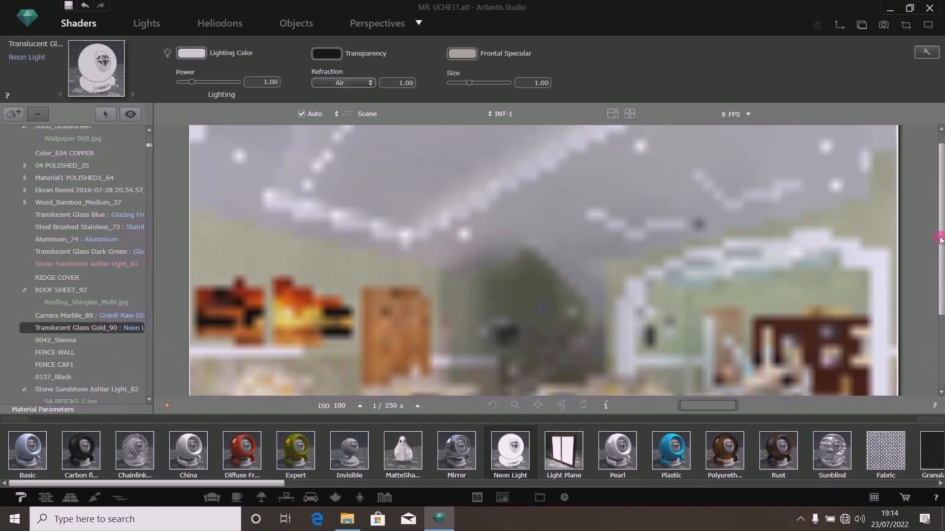
{"action": "left_click_drag", "start_coordinate": [192, 83], "coordinate": [200, 85]}
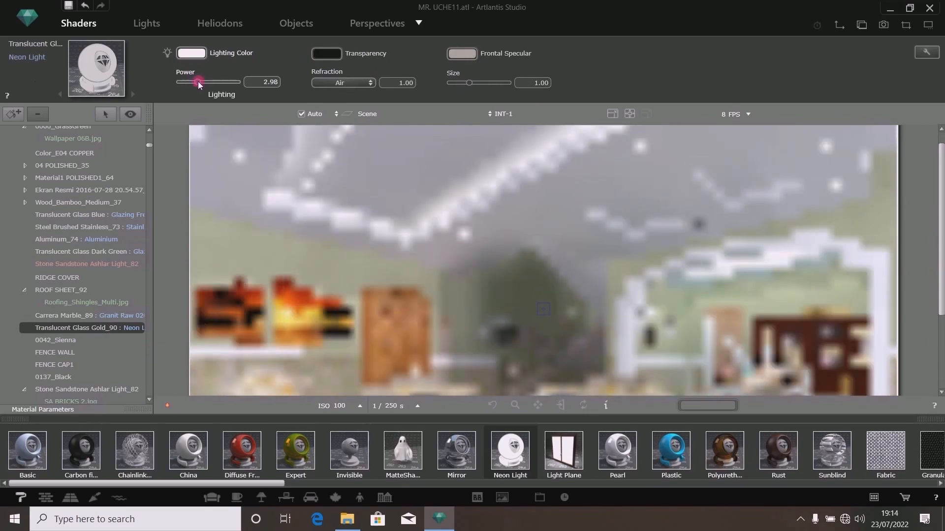
- Set the neon shader's lighting colour to a light blue
{"action": "left_click", "coordinate": [192, 53]}
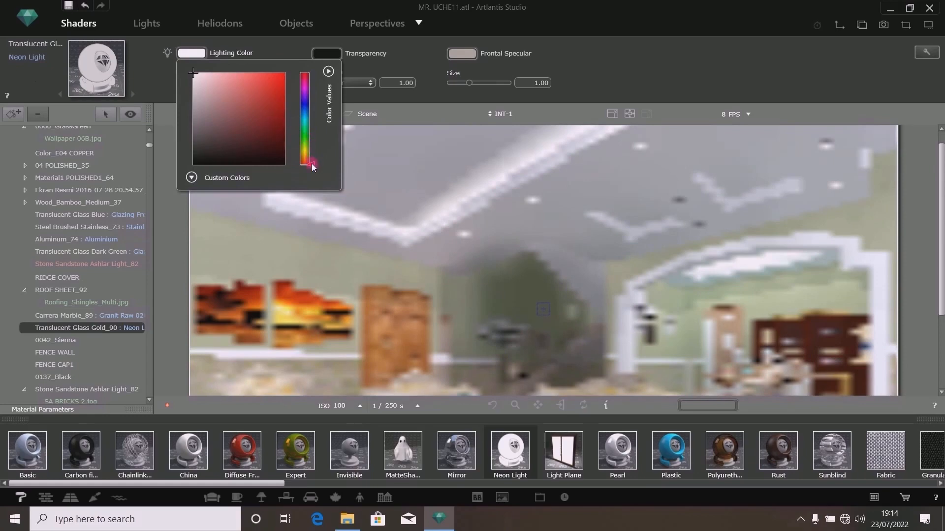
{"action": "left_click_drag", "start_coordinate": [312, 166], "coordinate": [306, 115]}
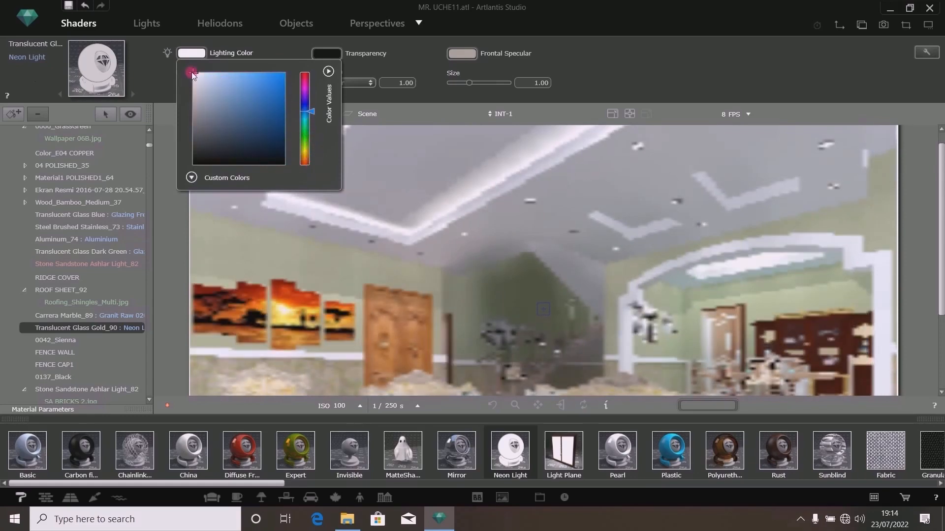
{"action": "left_click", "coordinate": [206, 73]}
{"action": "left_click", "coordinate": [209, 74]}
{"action": "left_click_drag", "start_coordinate": [209, 73], "coordinate": [262, 71]}
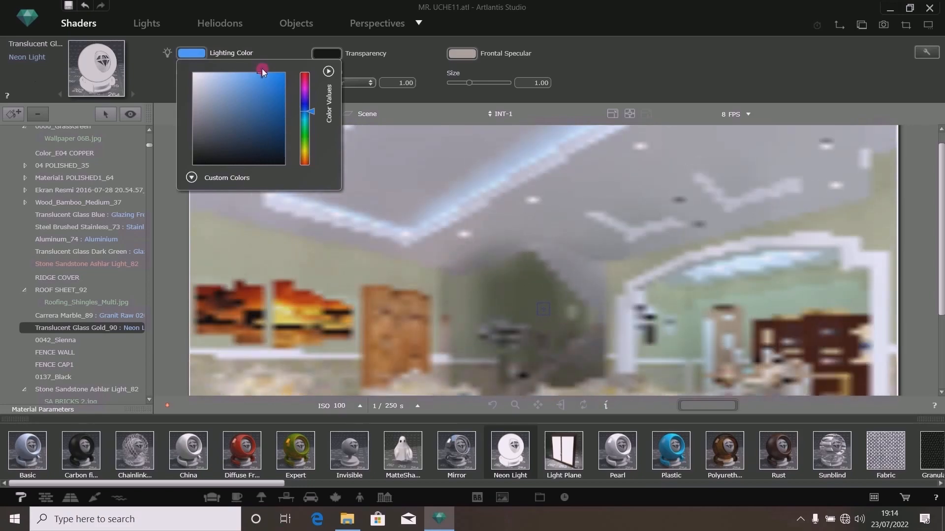
{"action": "left_click", "coordinate": [268, 48]}
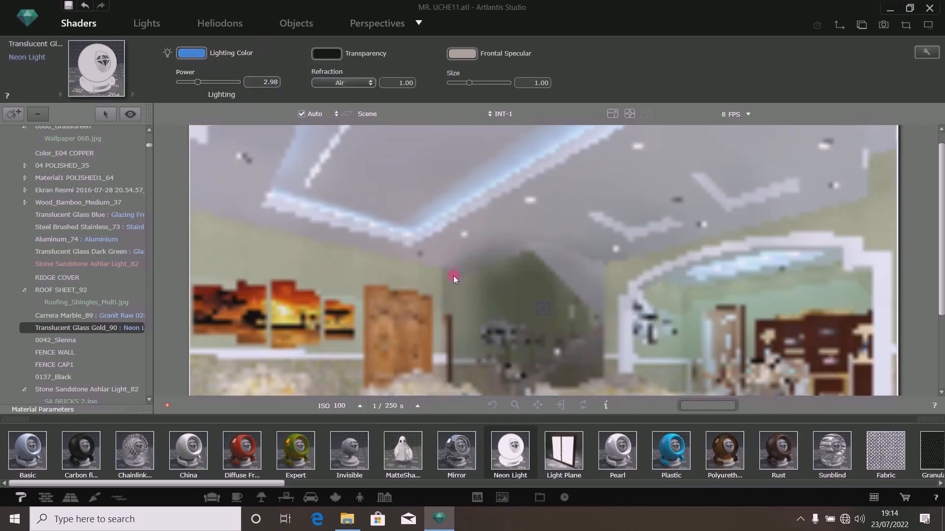
- Set the neon shader's frontal specular colour to near white and its size to 0.10
{"action": "left_click", "coordinate": [462, 53]}
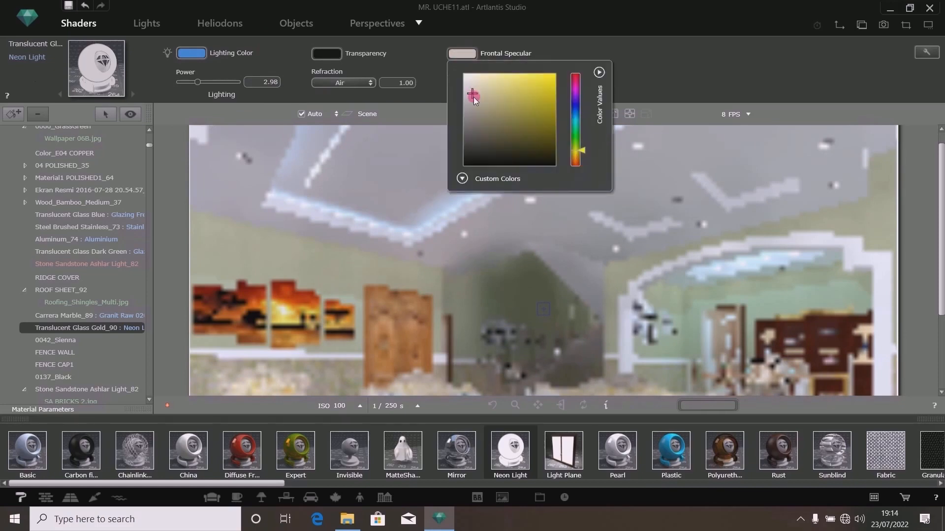
{"action": "left_click_drag", "start_coordinate": [462, 73], "coordinate": [453, 66]}
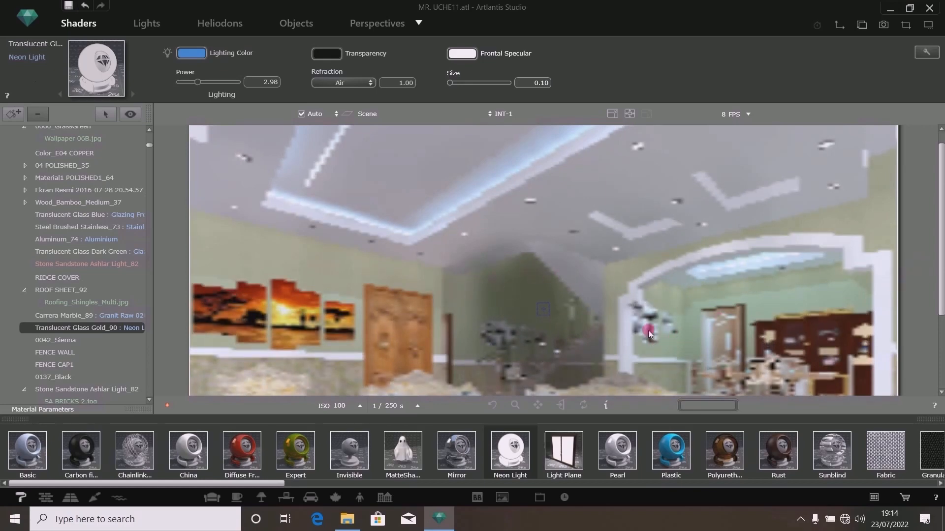
{"action": "left_click", "coordinate": [930, 423]}
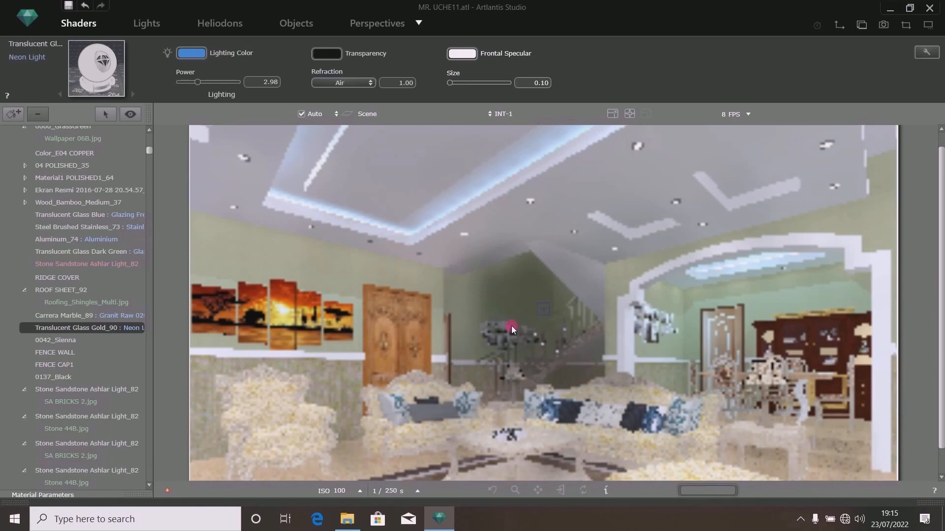
{"action": "left_click", "coordinate": [800, 519]}
{"action": "left_click", "coordinate": [797, 519]}
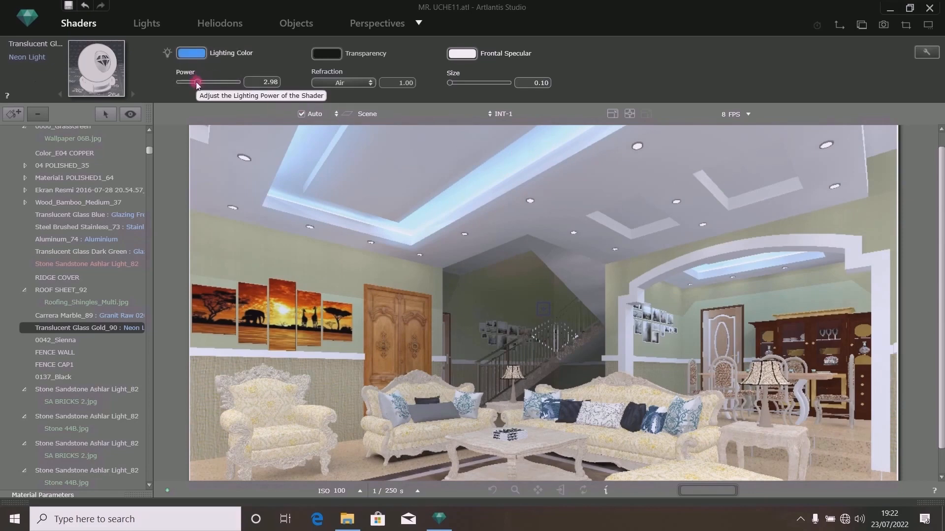
- Set the Neon Light shader's power to 2.5
{"action": "left_click", "coordinate": [196, 82]}
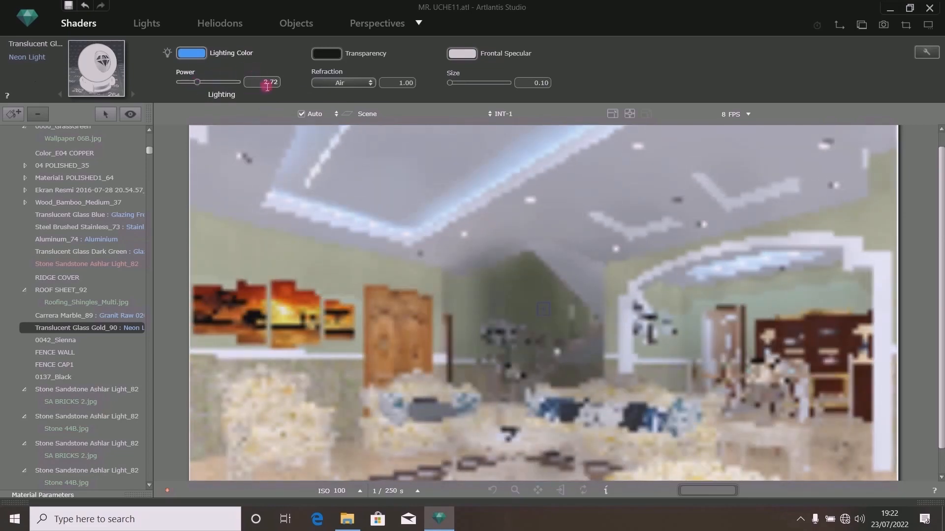
{"action": "type", "text": "2.5"}
{"action": "key", "text": "Return"}
{"action": "left_click", "coordinate": [798, 519]}
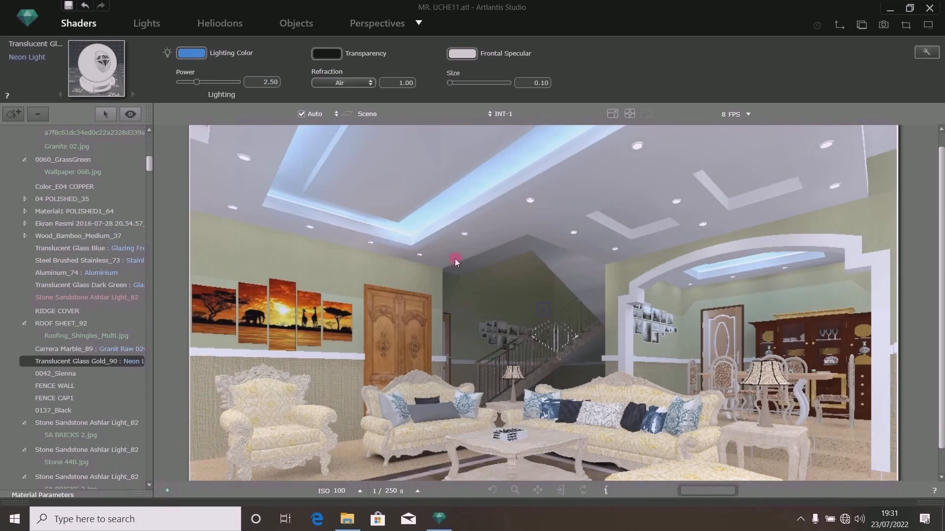
- Start a final rendering of perspective INT-1 at 1920 x 1080 with High Radiosity, then close the finished render
{"action": "left_click", "coordinate": [372, 23]}
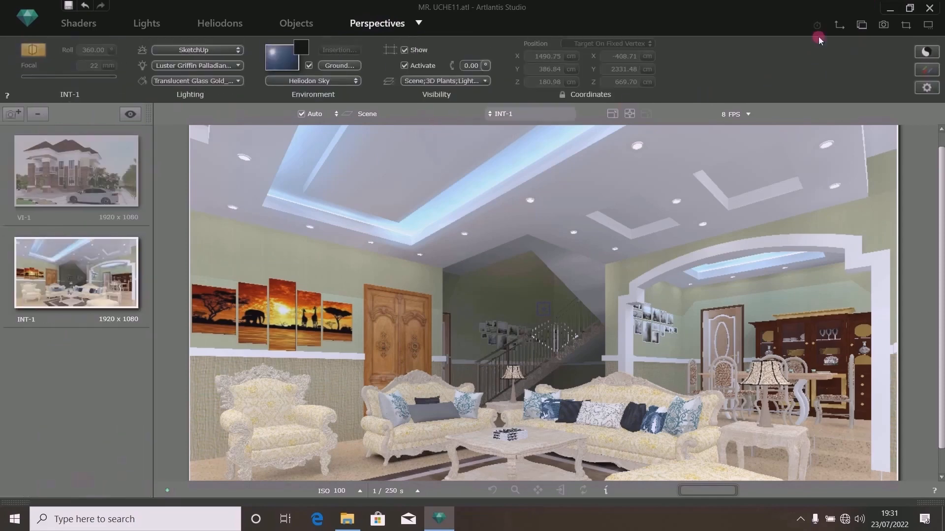
{"action": "left_click", "coordinate": [884, 24]}
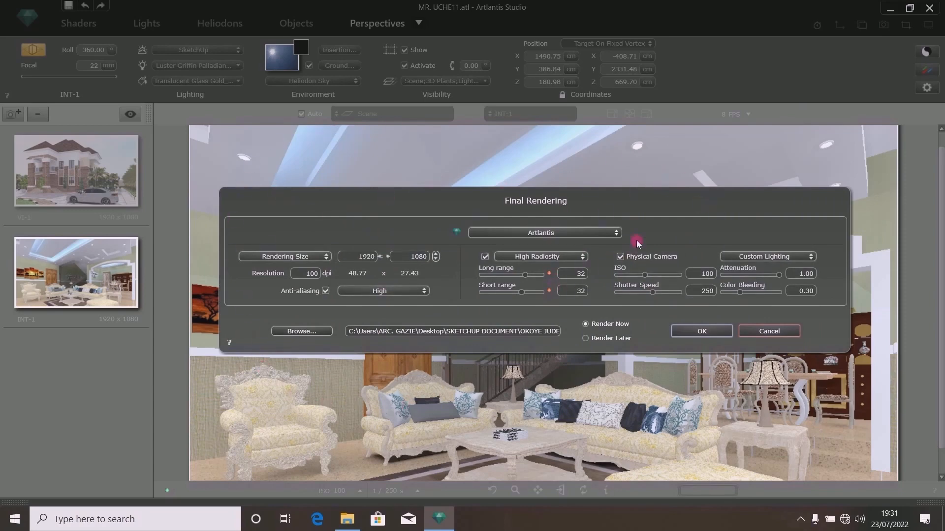
{"action": "left_click", "coordinate": [687, 332]}
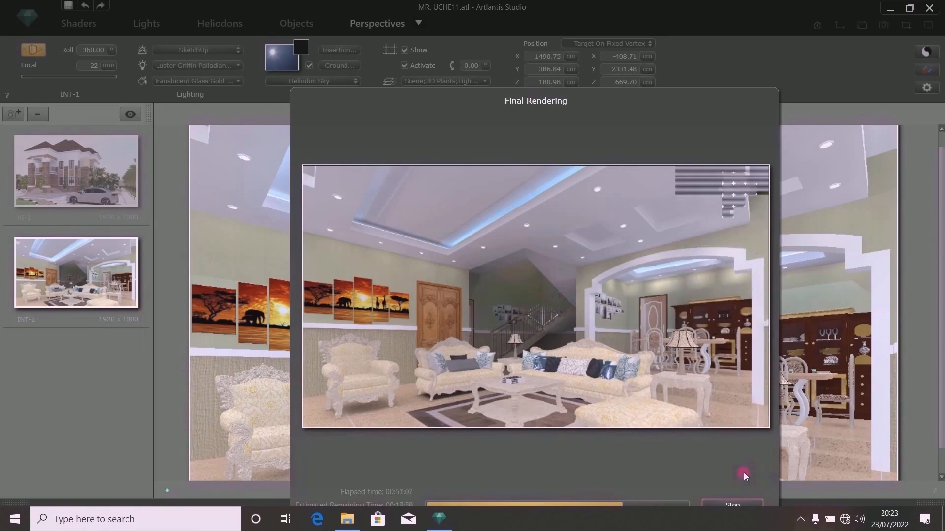
{"action": "left_click_drag", "start_coordinate": [589, 144], "coordinate": [538, 93]}
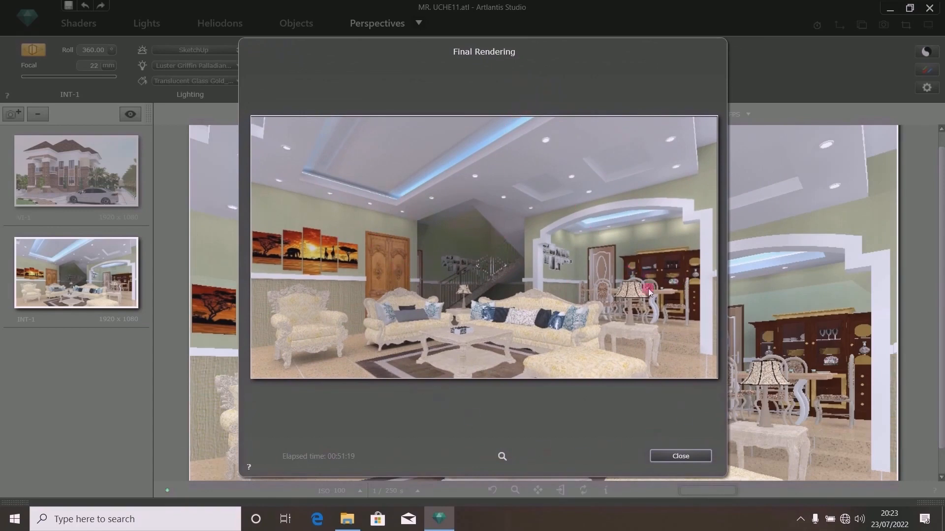
{"action": "left_click", "coordinate": [663, 458]}
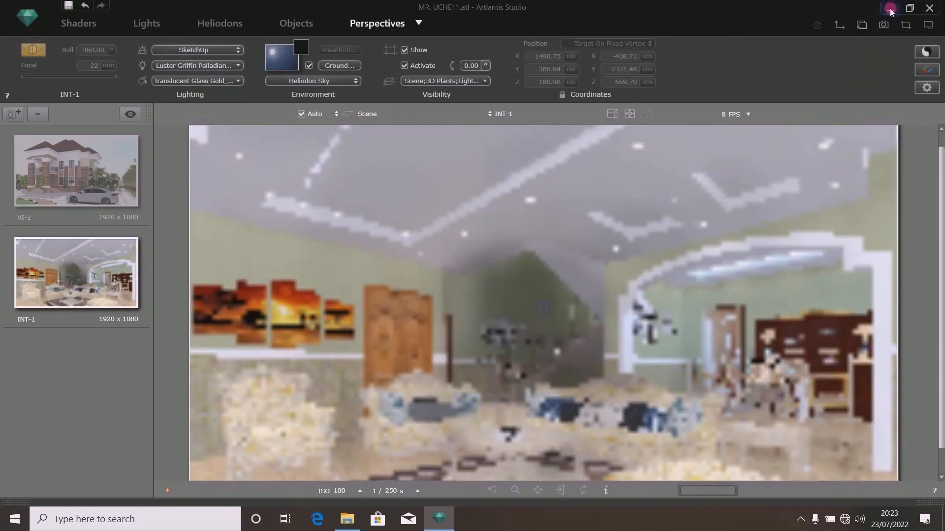
- Minimize the program and open the rendered INT-1 image from the project folder to inspect it
{"action": "left_click", "coordinate": [890, 8]}
{"action": "right_click", "coordinate": [520, 209]}
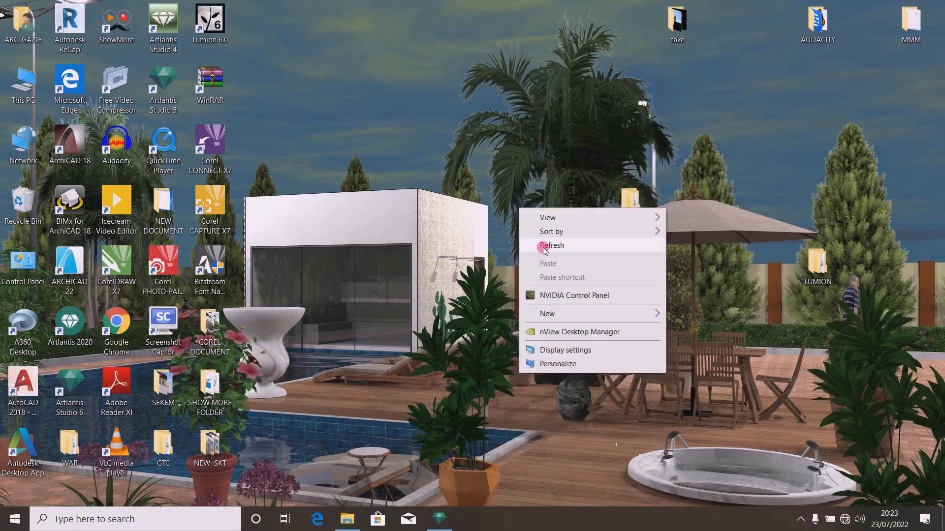
{"action": "left_click", "coordinate": [546, 246]}
{"action": "left_click", "coordinate": [353, 521]}
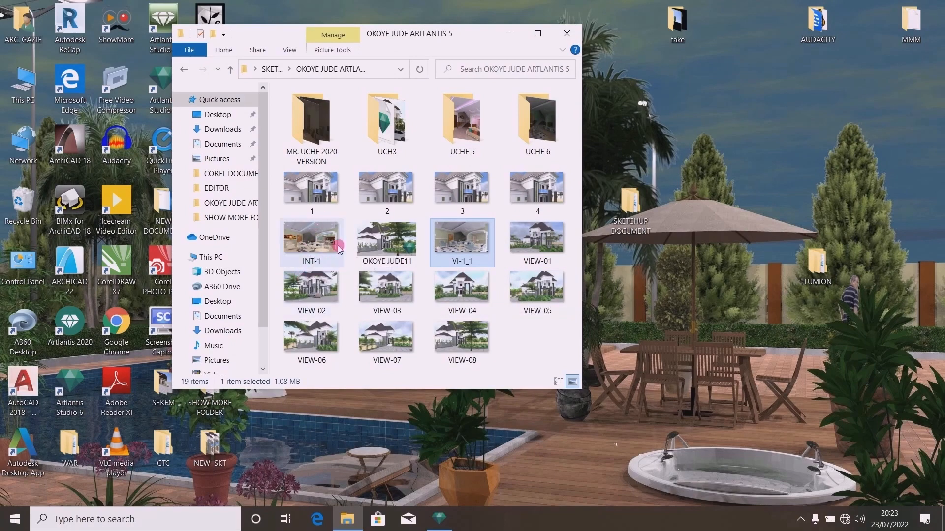
{"action": "double_click", "coordinate": [306, 242]}
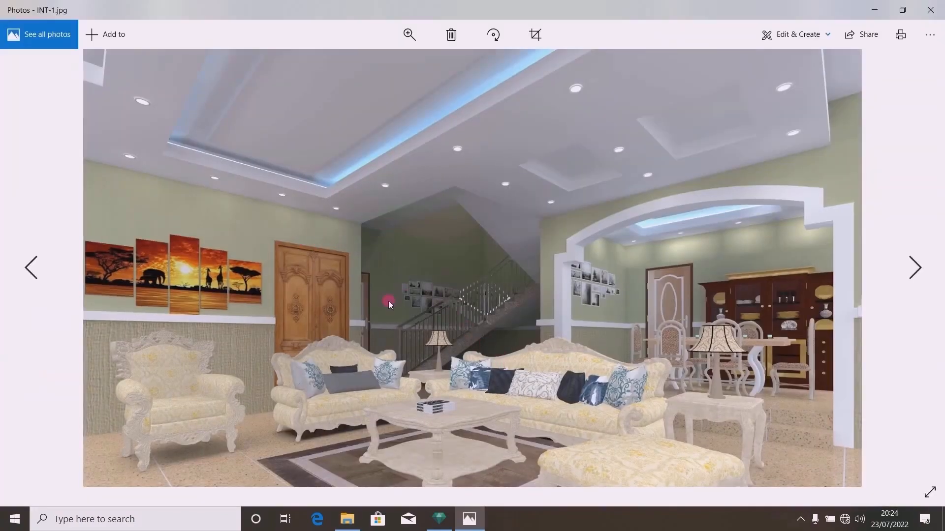
{"action": "scroll", "coordinate": [563, 354], "scroll_direction": "up", "scroll_amount": 1}
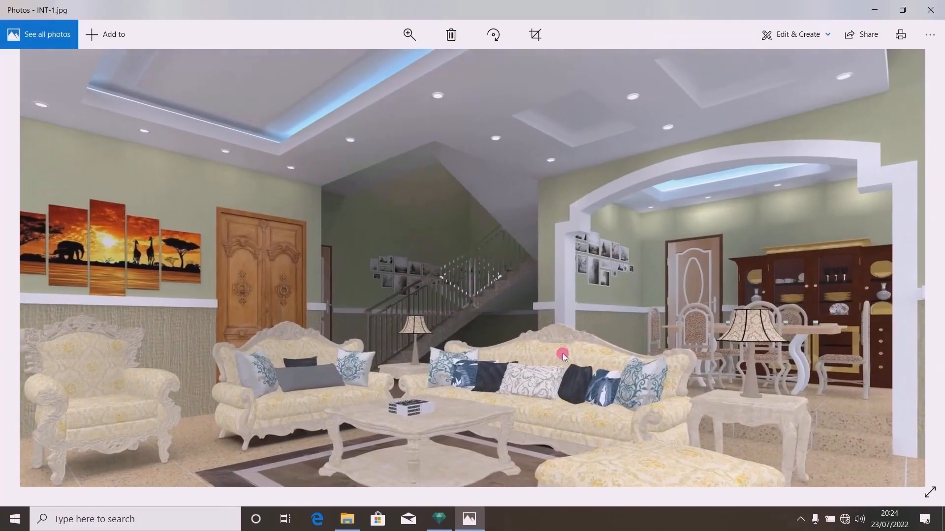
{"action": "scroll", "coordinate": [563, 323], "scroll_direction": "down", "scroll_amount": 1}
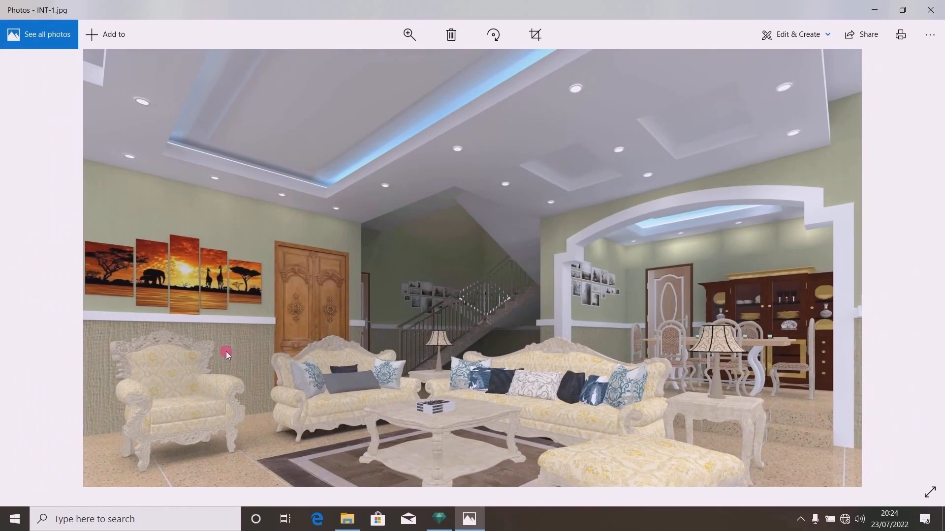